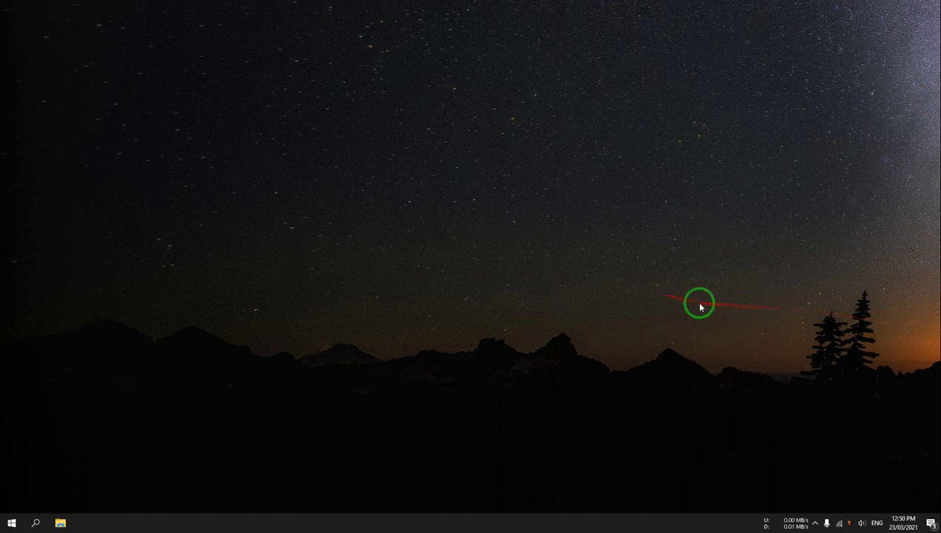
Step: Launch Easy Editor Pro and allow its network access permanently in the K7TotalSecurity prompt
{"action": "left_click", "coordinate": [5, 526]}
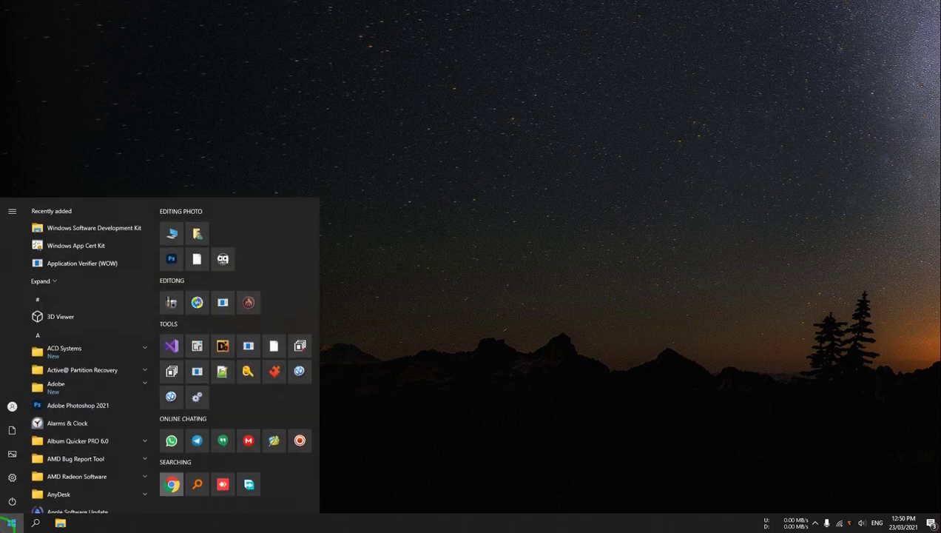
{"action": "left_click", "coordinate": [166, 303]}
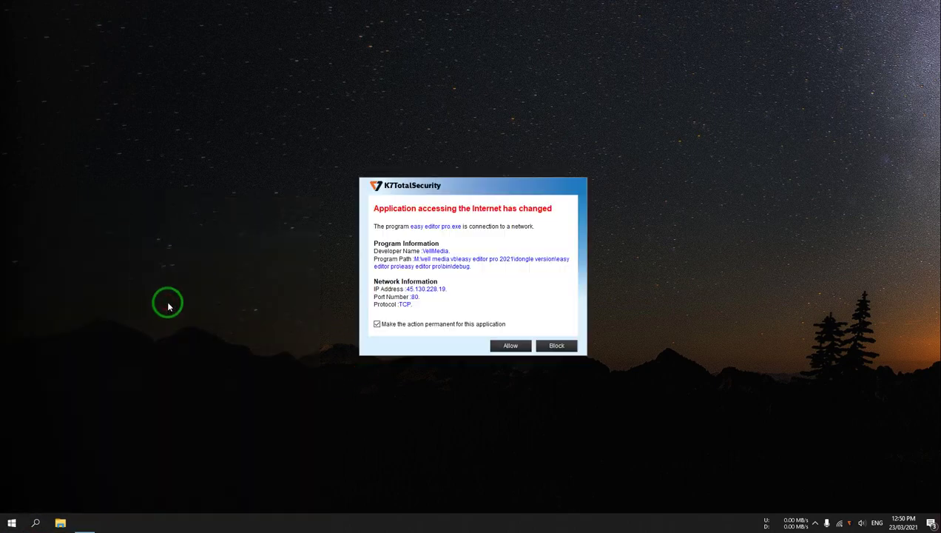
{"action": "left_click", "coordinate": [507, 345]}
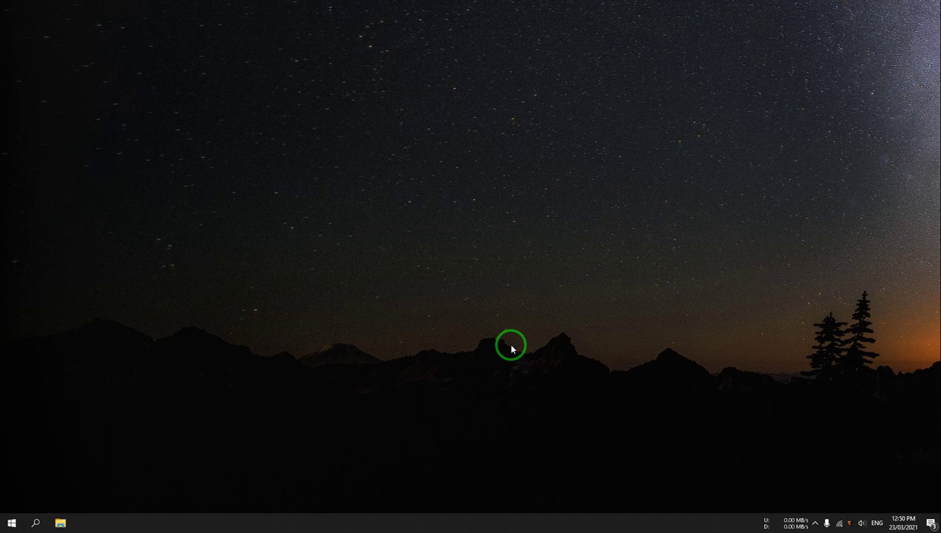
Step: Refresh the desktop, dismiss the Photoshop CC 2018 message and maximize the Easy Editor Pro window
{"action": "right_click", "coordinate": [487, 315]}
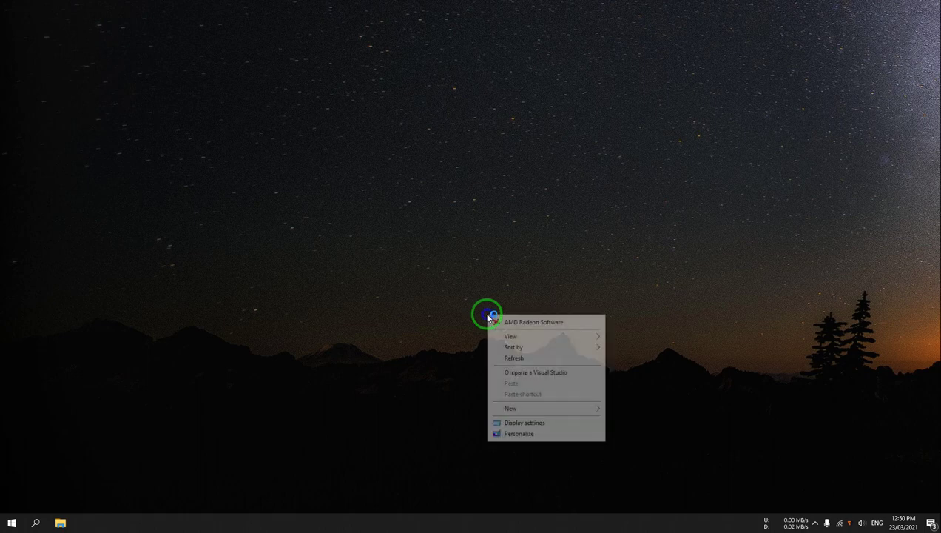
{"action": "left_click", "coordinate": [523, 358]}
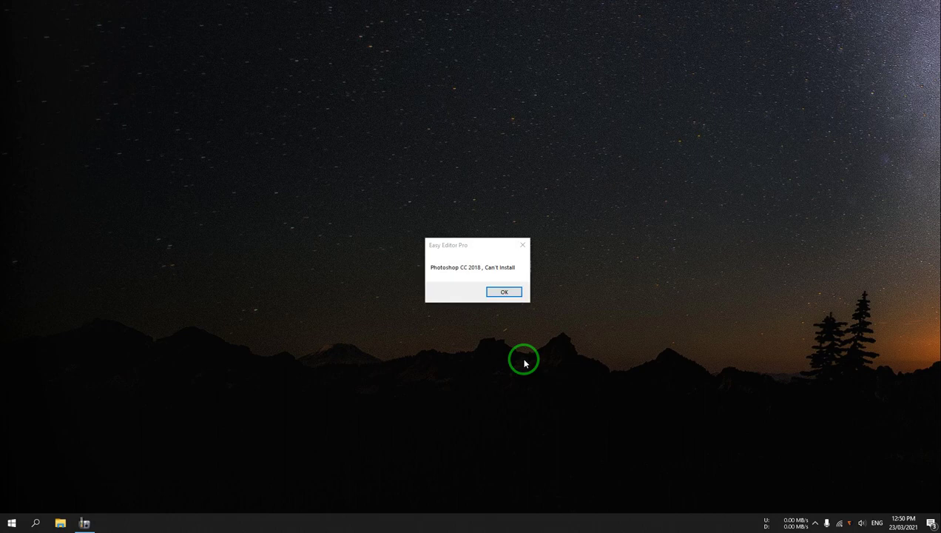
{"action": "left_click", "coordinate": [514, 293]}
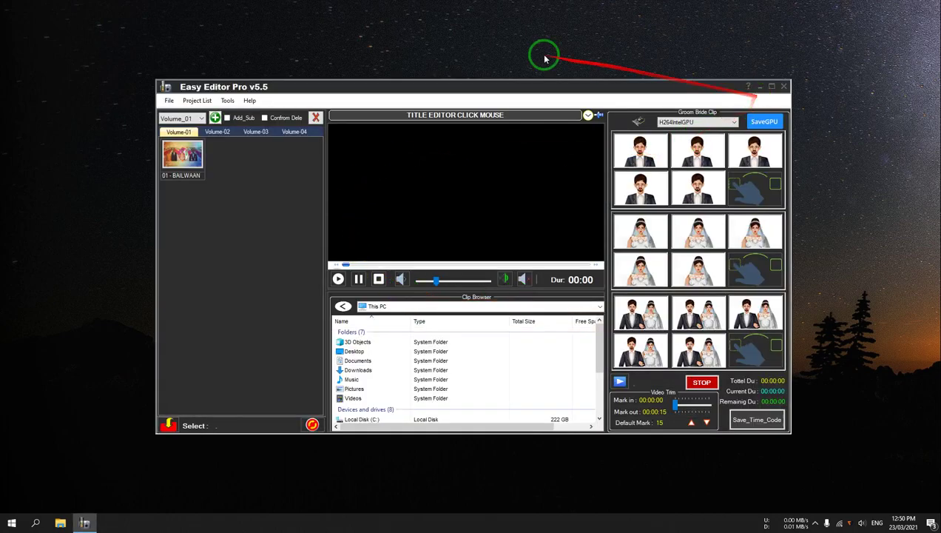
{"action": "mouse_move", "coordinate": [441, 88]}
{"action": "left_mouse_down"}
{"action": "mouse_move", "coordinate": [407, 93]}
{"action": "mouse_move", "coordinate": [426, 79]}
{"action": "left_mouse_up"}
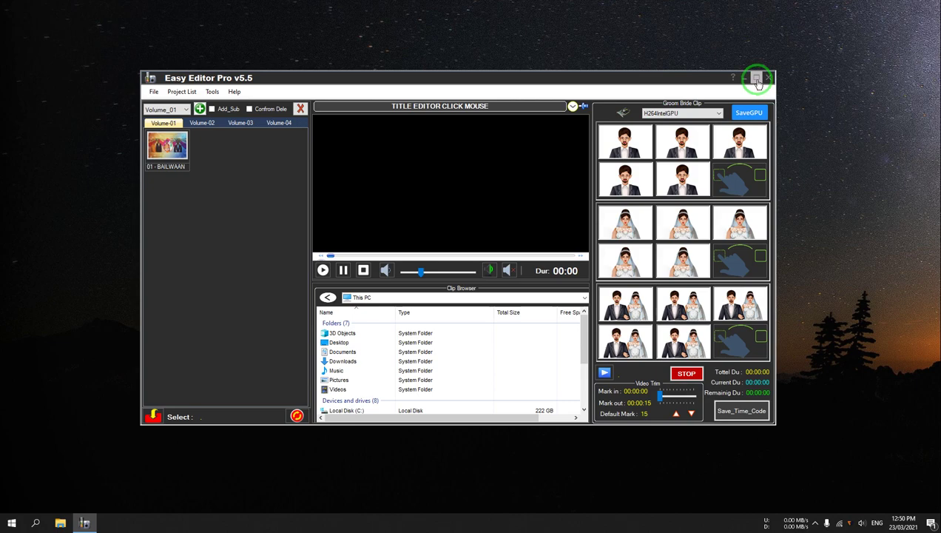
{"action": "left_click", "coordinate": [757, 80]}
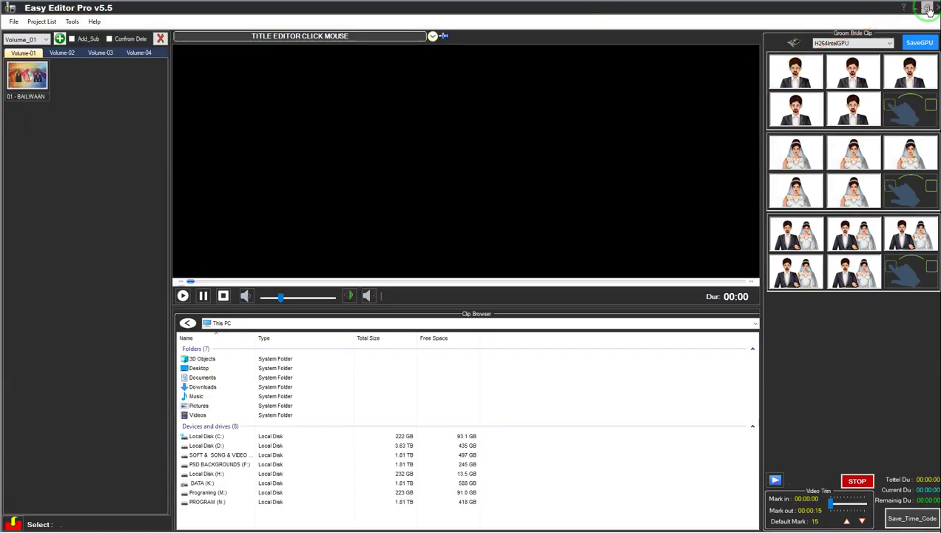
Step: Expand the title editor panel to view its Tamil titles, and collapse it again
{"action": "left_click", "coordinate": [433, 36]}
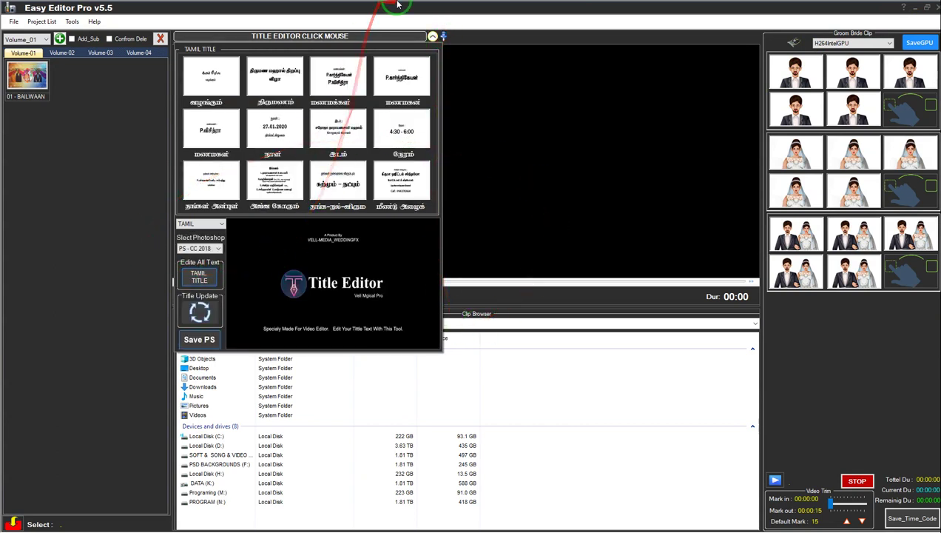
{"action": "left_click", "coordinate": [444, 36]}
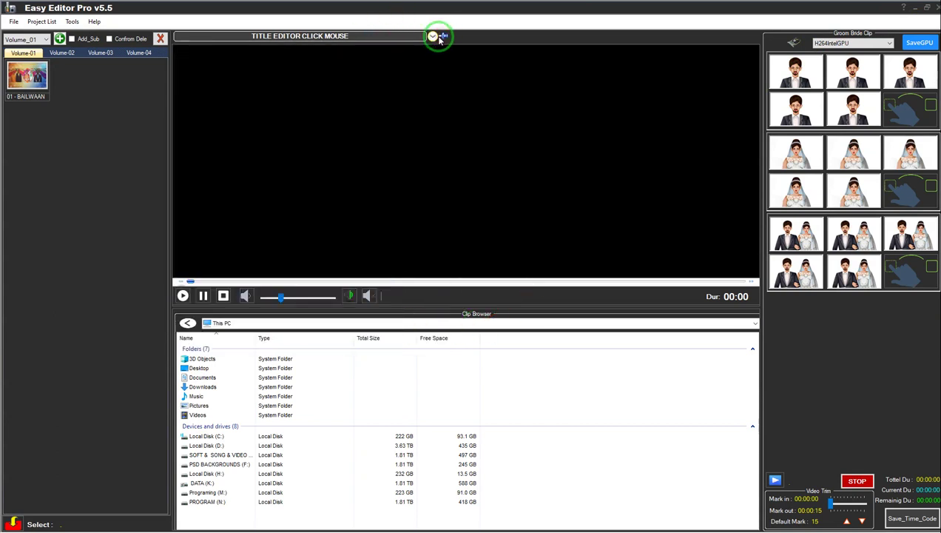
{"action": "left_click", "coordinate": [435, 37]}
{"action": "left_click", "coordinate": [437, 36]}
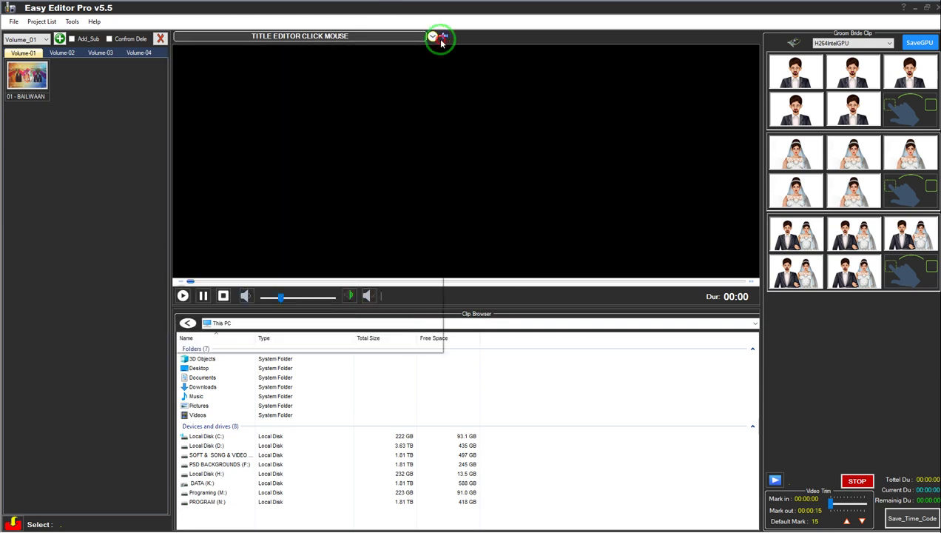
{"action": "left_click", "coordinate": [441, 38]}
{"action": "left_click", "coordinate": [441, 41]}
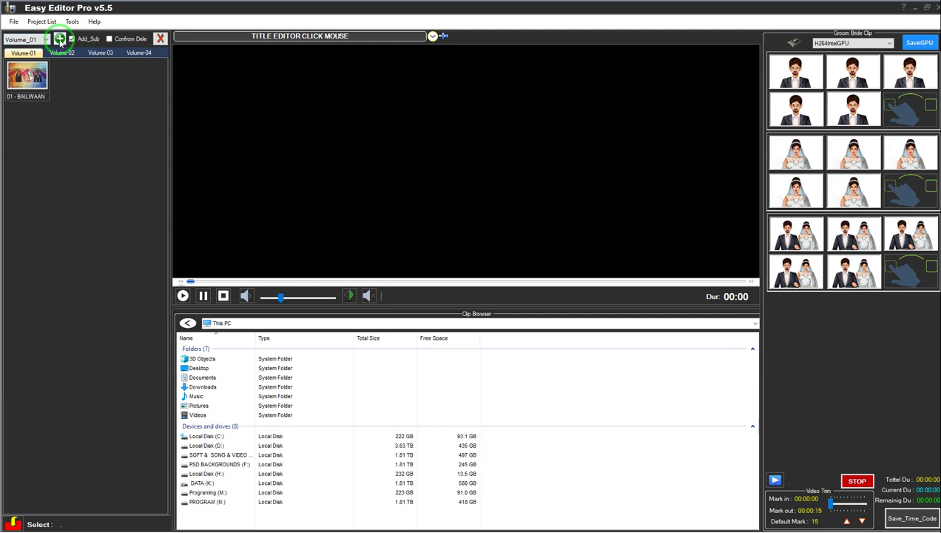
Step: Start adding a project to Volume_01 with Add_Sub enabled, and browse to D:\VellMedia\TAMIL SONGS\2021 in File Explorer
{"action": "left_click", "coordinate": [60, 39]}
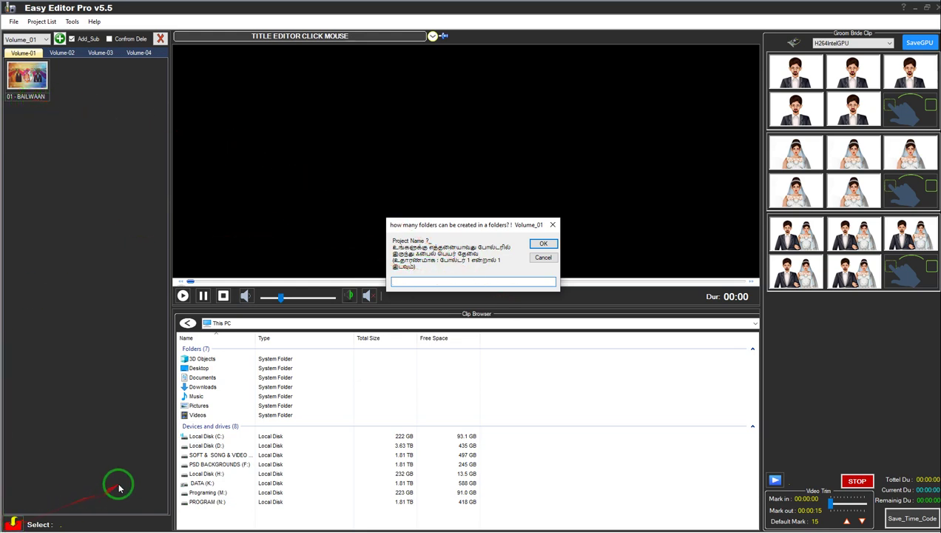
{"action": "key", "text": "super+e"}
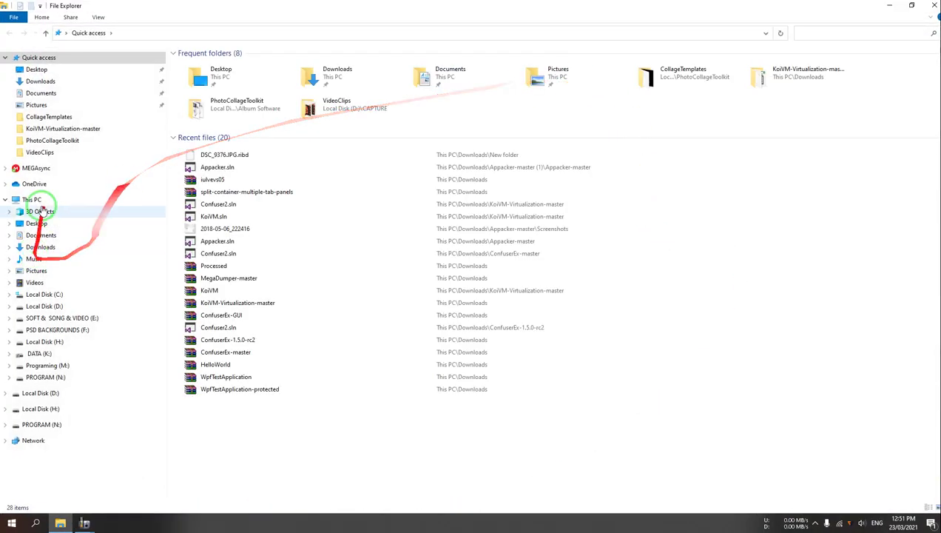
{"action": "left_click", "coordinate": [32, 199]}
{"action": "double_click", "coordinate": [337, 143]}
{"action": "scroll", "coordinate": [252, 343], "scroll_direction": "down", "scroll_amount": 10}
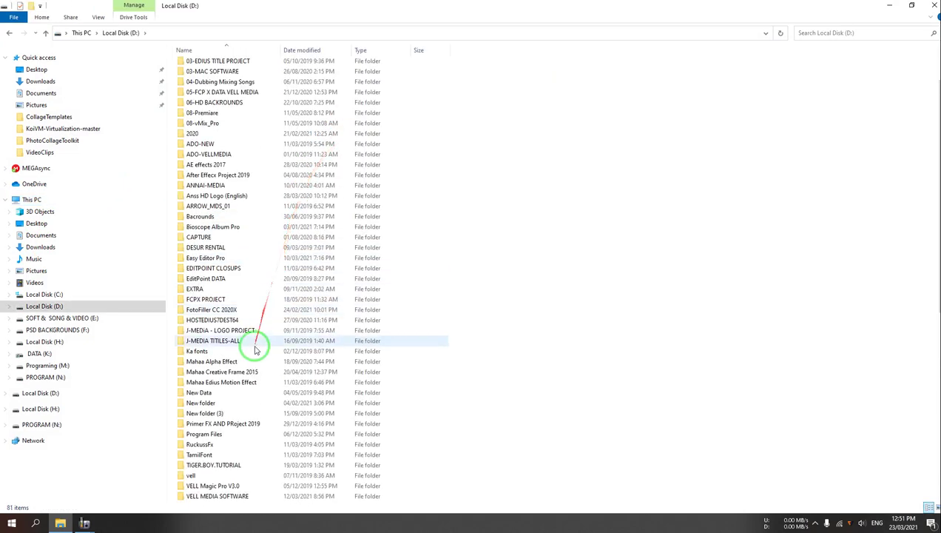
{"action": "double_click", "coordinate": [245, 248]}
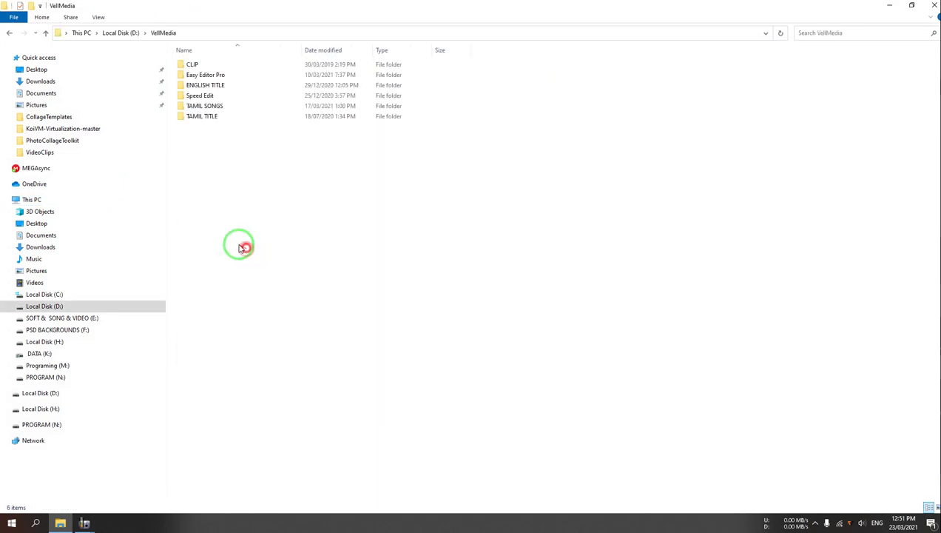
{"action": "double_click", "coordinate": [230, 106]}
{"action": "double_click", "coordinate": [225, 65]}
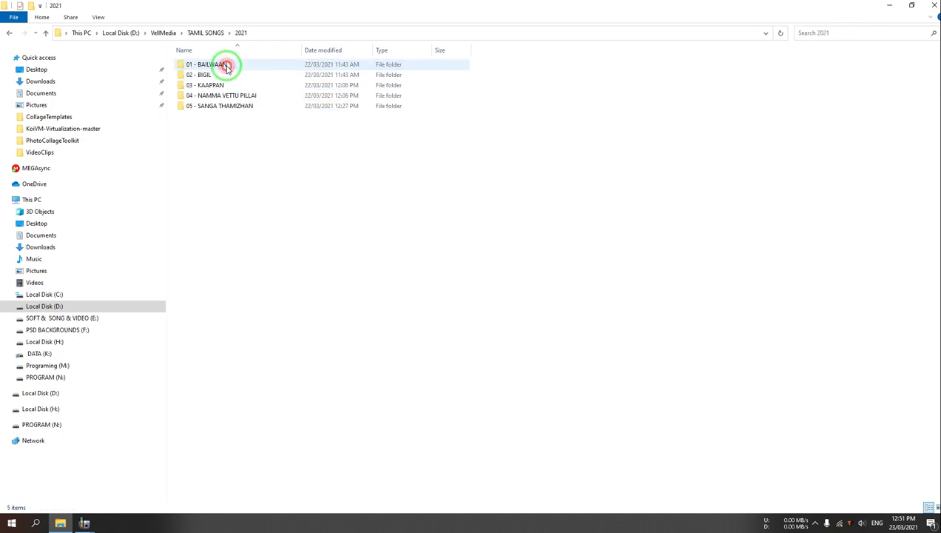
Step: Restore the File Explorer window to a smaller size, widen it and position it over the editor
{"action": "left_click_drag", "start_coordinate": [442, 11], "coordinate": [460, 109]}
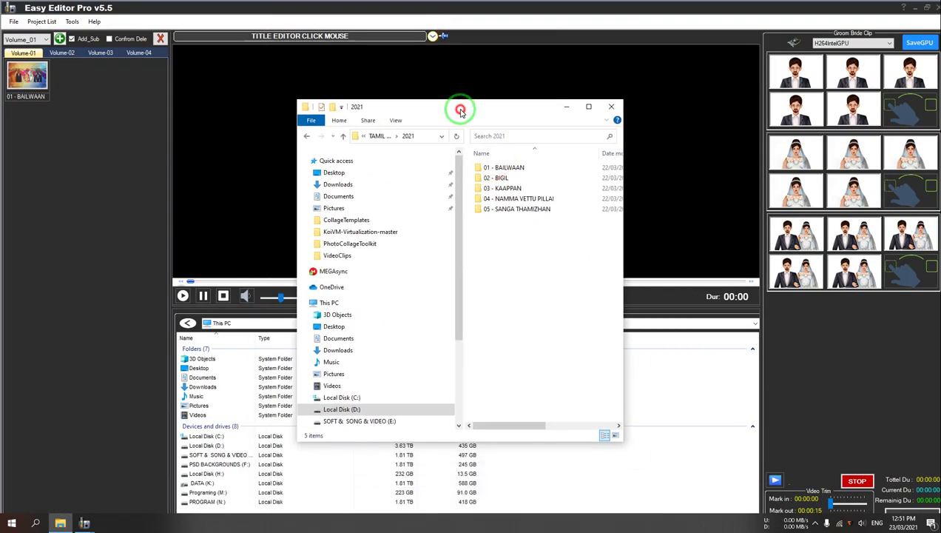
{"action": "left_click_drag", "start_coordinate": [622, 228], "coordinate": [770, 246]}
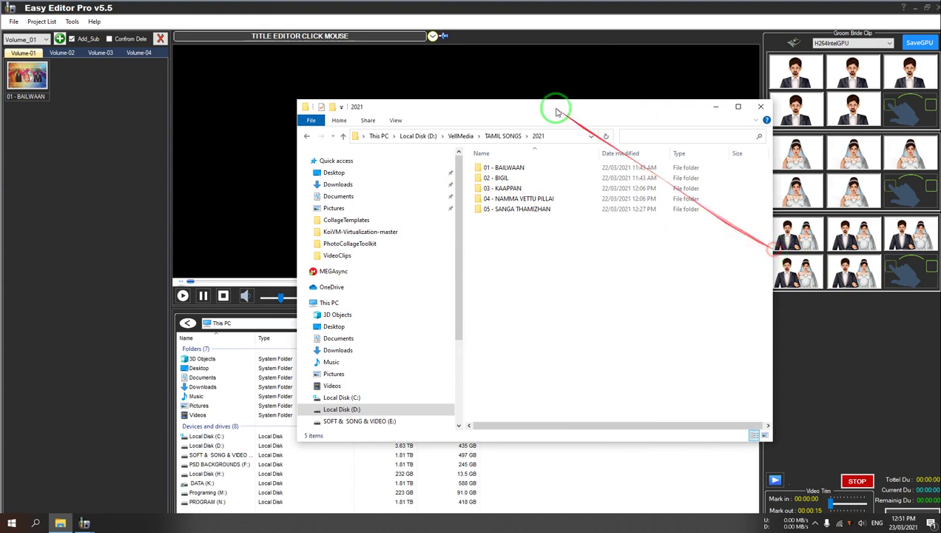
{"action": "left_click_drag", "start_coordinate": [515, 105], "coordinate": [408, 126]}
Step: Examine the contents and folder paths of 01 - BAILWAAN and 02 - BIGIL, then return to the 2021 folder
{"action": "left_click", "coordinate": [400, 186]}
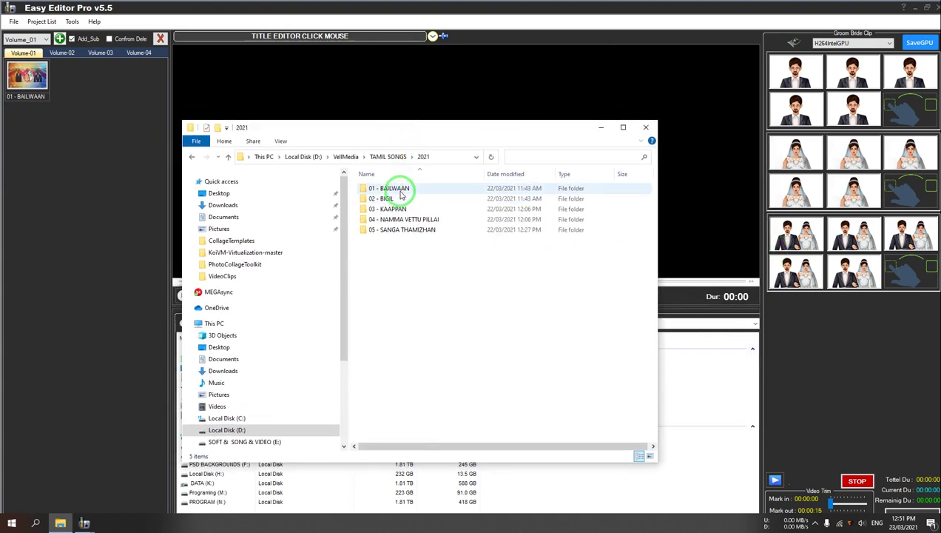
{"action": "double_click", "coordinate": [383, 189]}
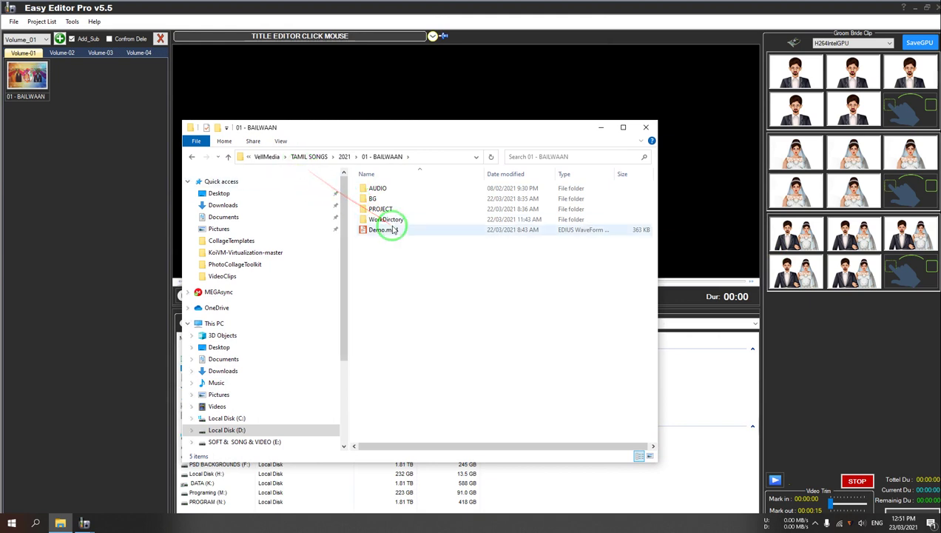
{"action": "key", "text": "BackSpace"}
{"action": "left_click", "coordinate": [403, 200]}
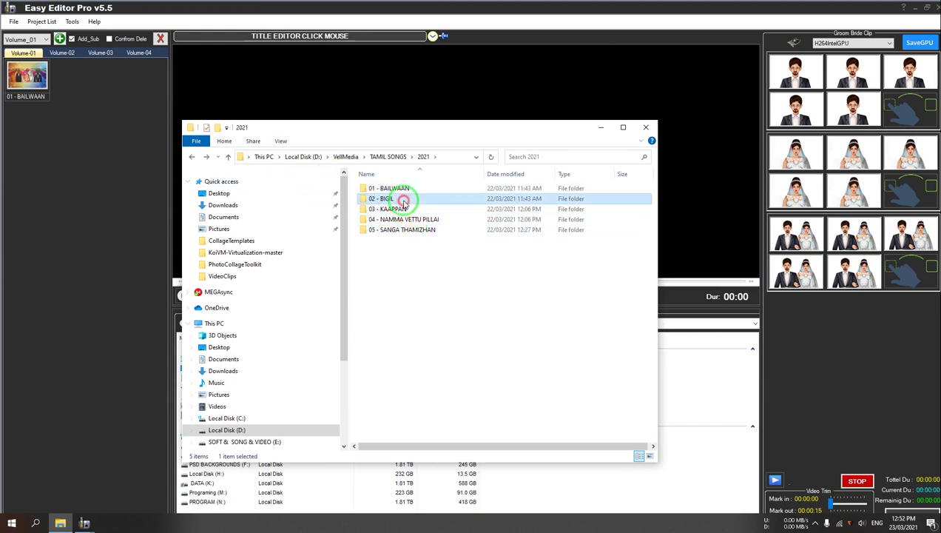
{"action": "double_click", "coordinate": [398, 201]}
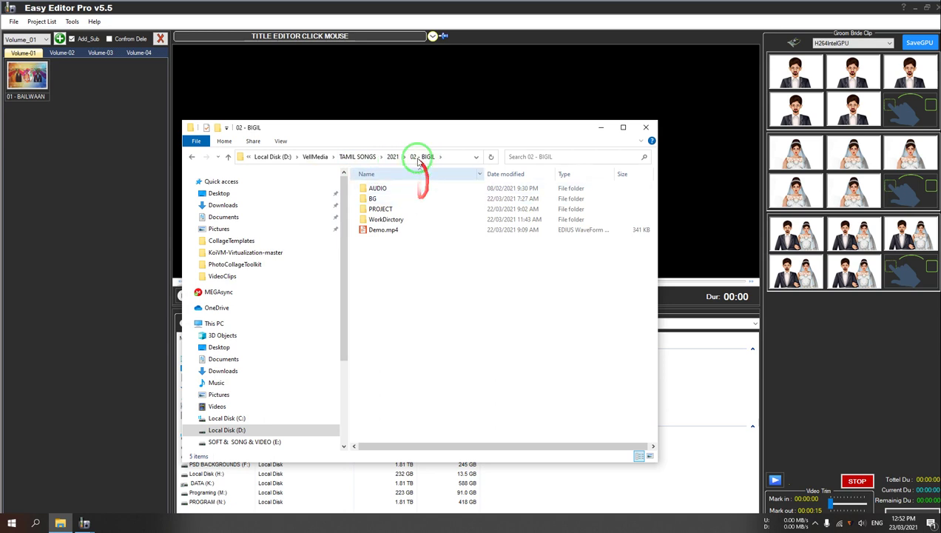
{"action": "mouse_move", "coordinate": [418, 152]}
{"action": "left_mouse_down"}
{"action": "mouse_move", "coordinate": [307, 192]}
{"action": "mouse_move", "coordinate": [482, 209]}
{"action": "mouse_move", "coordinate": [424, 149]}
{"action": "mouse_move", "coordinate": [356, 203]}
{"action": "left_mouse_up"}
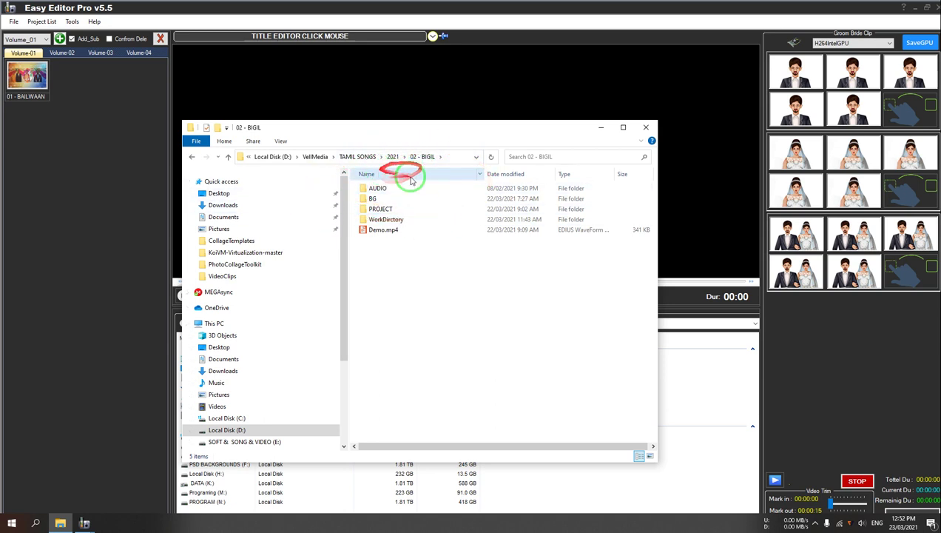
{"action": "left_click_drag", "start_coordinate": [432, 184], "coordinate": [404, 235]}
{"action": "left_click_drag", "start_coordinate": [458, 156], "coordinate": [411, 185]}
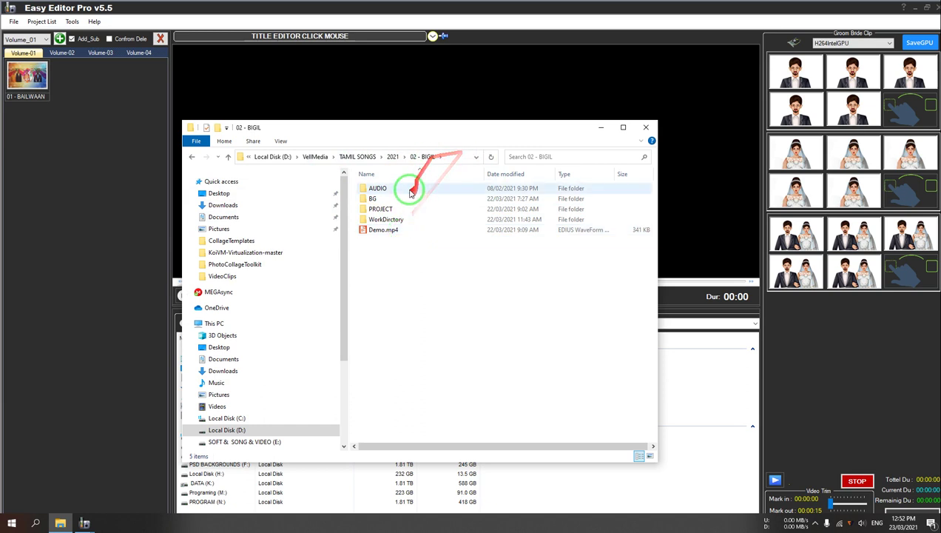
{"action": "left_click", "coordinate": [393, 157]}
{"action": "left_click_drag", "start_coordinate": [389, 172], "coordinate": [390, 200]}
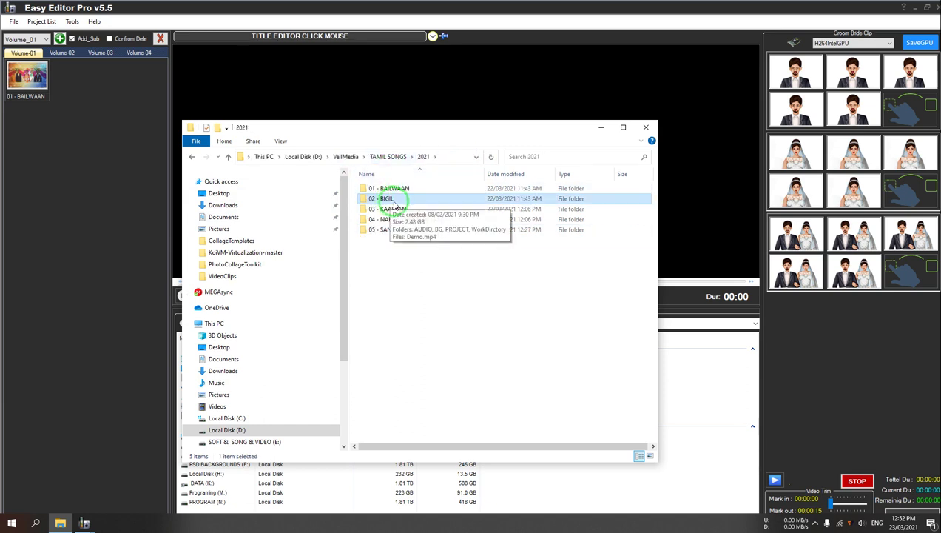
Step: Minimize File Explorer and submit 5 as the folder number for the Volume_01 project name
{"action": "left_click_drag", "start_coordinate": [651, 198], "coordinate": [600, 127]}
{"action": "left_click", "coordinate": [601, 127]}
{"action": "mouse_move", "coordinate": [487, 169]}
{"action": "left_mouse_down"}
{"action": "mouse_move", "coordinate": [504, 270]}
{"action": "mouse_move", "coordinate": [490, 280]}
{"action": "mouse_move", "coordinate": [548, 258]}
{"action": "mouse_move", "coordinate": [398, 293]}
{"action": "mouse_move", "coordinate": [395, 282]}
{"action": "mouse_move", "coordinate": [453, 276]}
{"action": "left_mouse_up"}
{"action": "left_click", "coordinate": [490, 280]}
{"action": "type", "text": "5"}
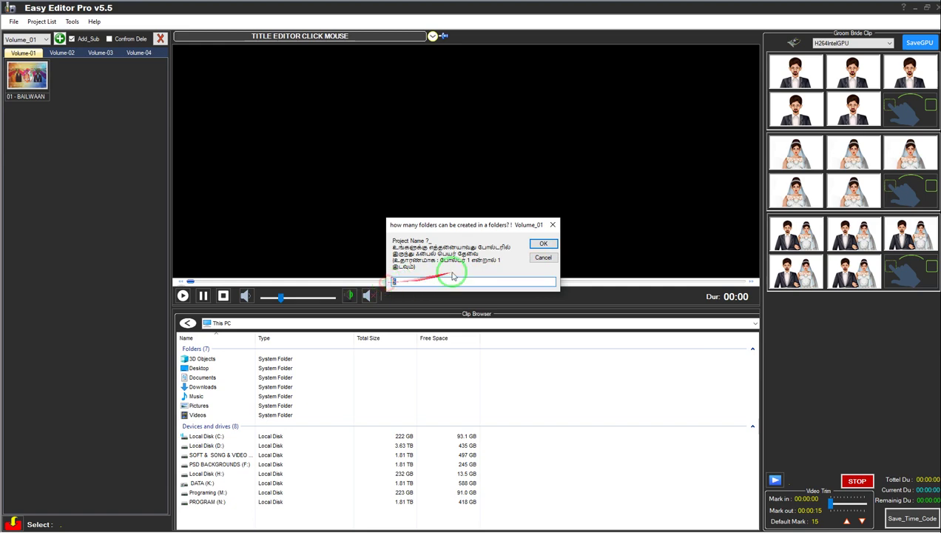
{"action": "left_click", "coordinate": [537, 242]}
Step: Browse to the WorkDirctory folder of 02 - BIGIL in the Open dialog and move the dialog to mid-screen
{"action": "left_click_drag", "start_coordinate": [531, 242], "coordinate": [231, 146]}
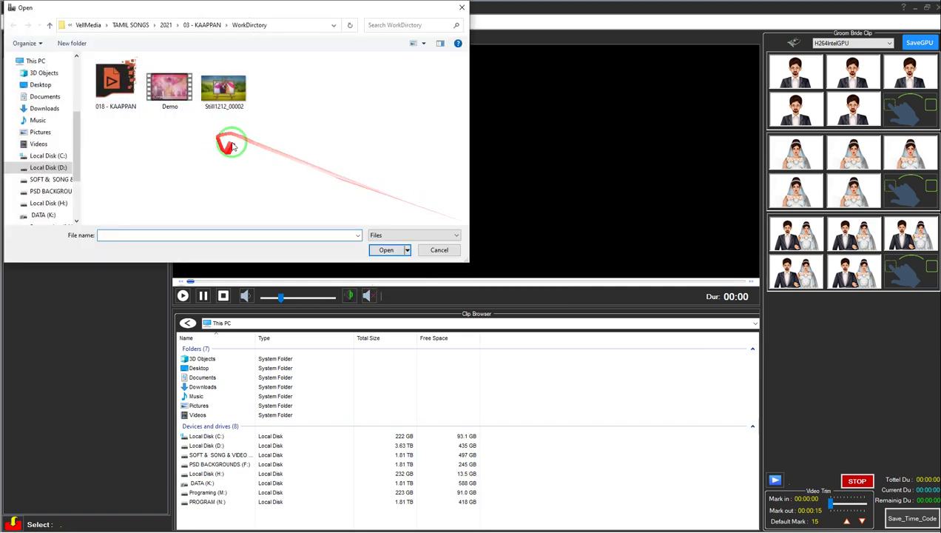
{"action": "left_click", "coordinate": [206, 26]}
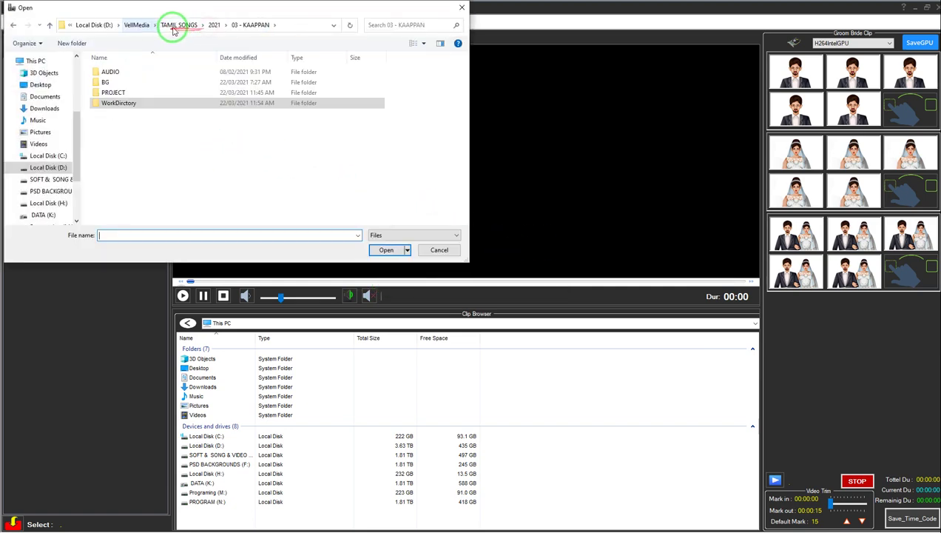
{"action": "left_click", "coordinate": [213, 26]}
{"action": "double_click", "coordinate": [134, 84]}
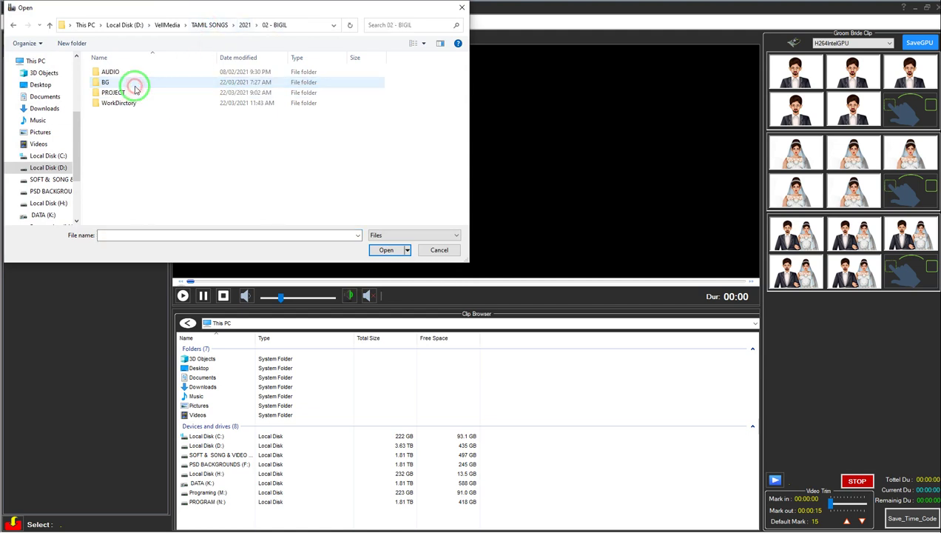
{"action": "left_click", "coordinate": [138, 107]}
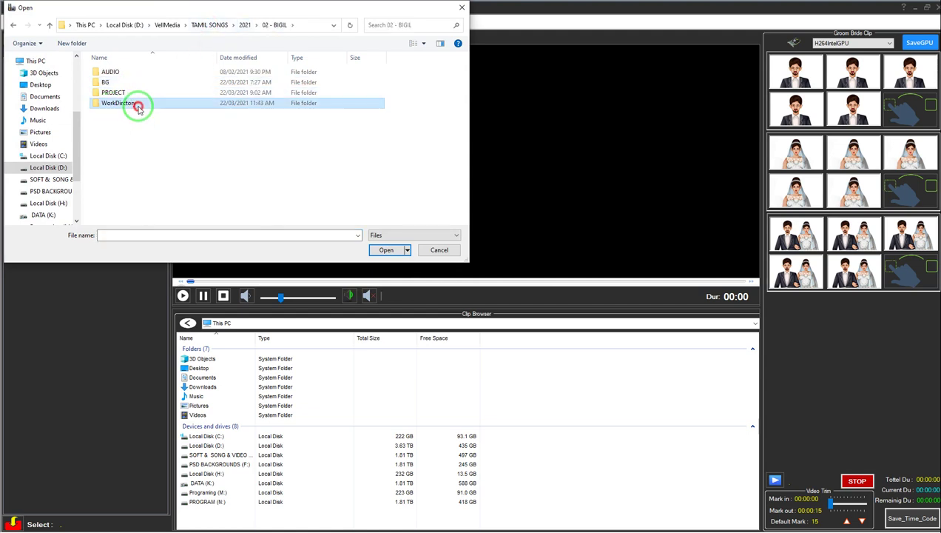
{"action": "double_click", "coordinate": [138, 107]}
{"action": "left_click_drag", "start_coordinate": [325, 10], "coordinate": [564, 122]}
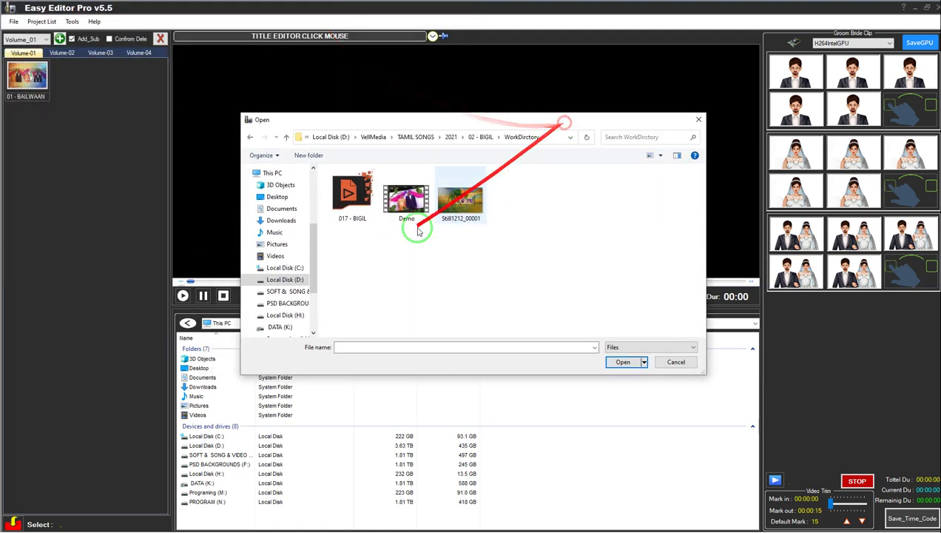
Step: Choose Still1212_00001 from the WorkDirctory folder and open it as the new Volume_01 project
{"action": "left_click", "coordinate": [349, 192]}
{"action": "left_click", "coordinate": [406, 199]}
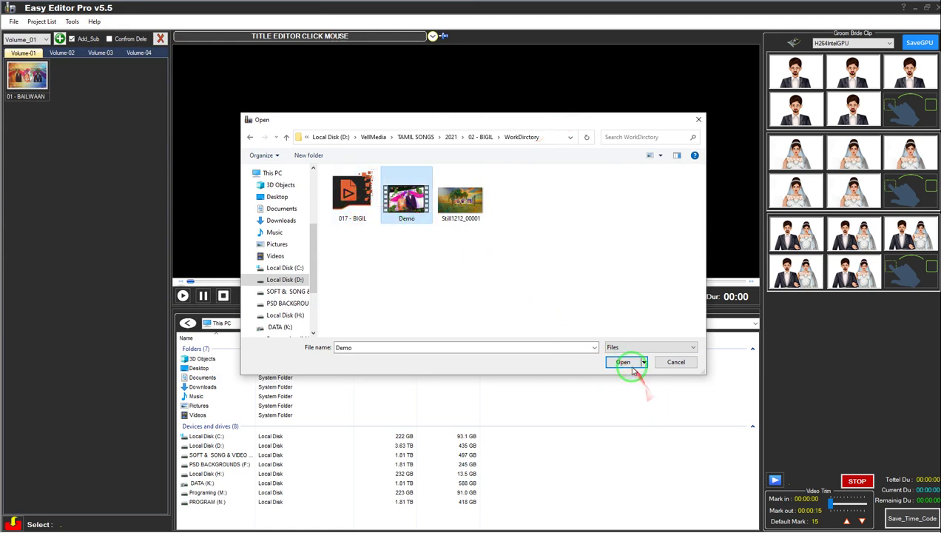
{"action": "left_click", "coordinate": [498, 247]}
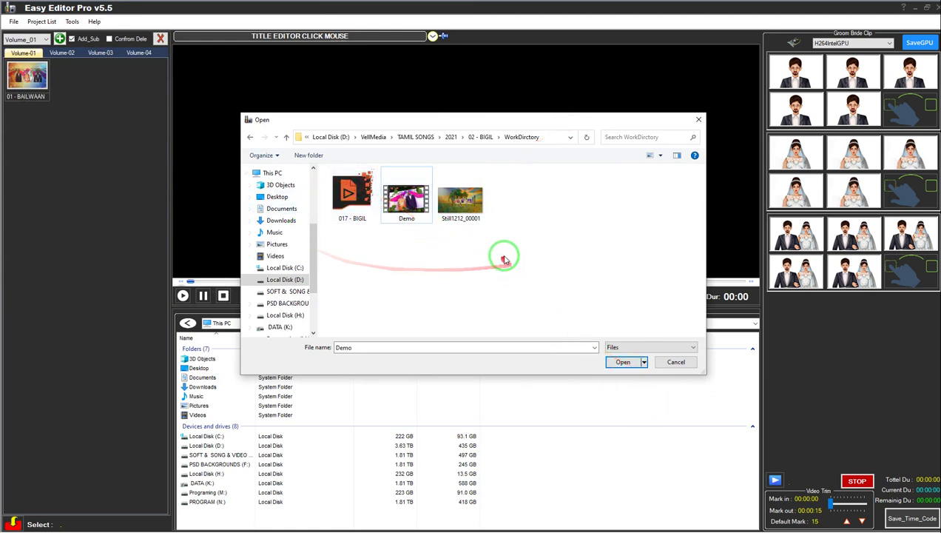
{"action": "left_click", "coordinate": [463, 205]}
{"action": "left_click", "coordinate": [465, 208]}
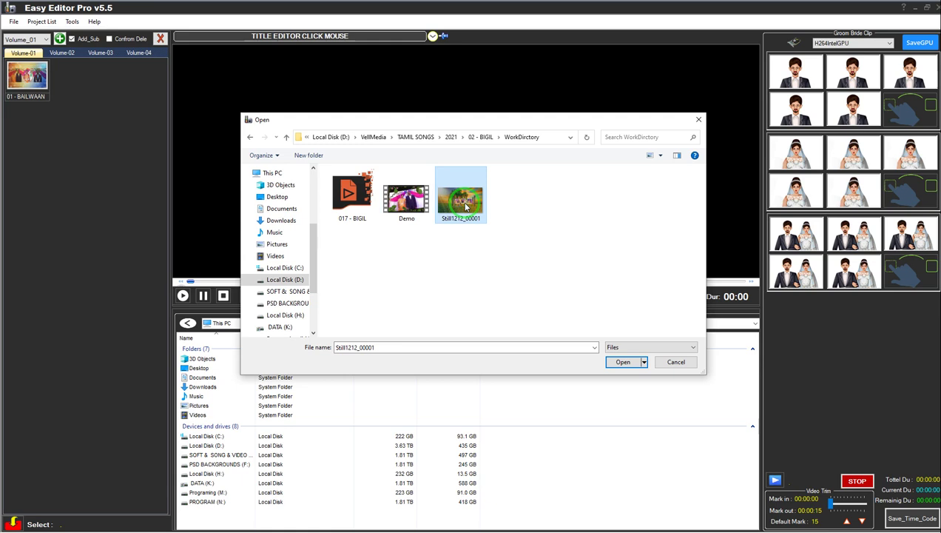
{"action": "left_click", "coordinate": [623, 363]}
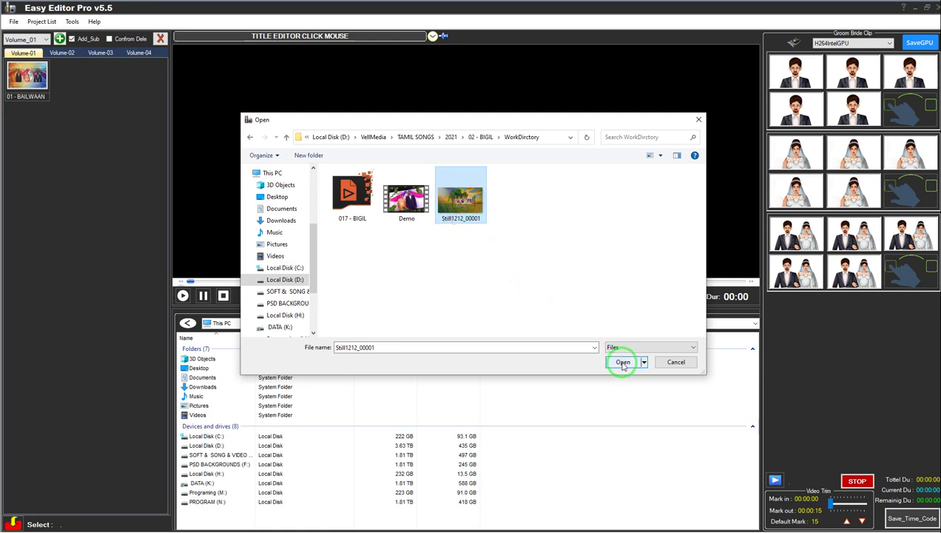
{"action": "left_click", "coordinate": [624, 363]}
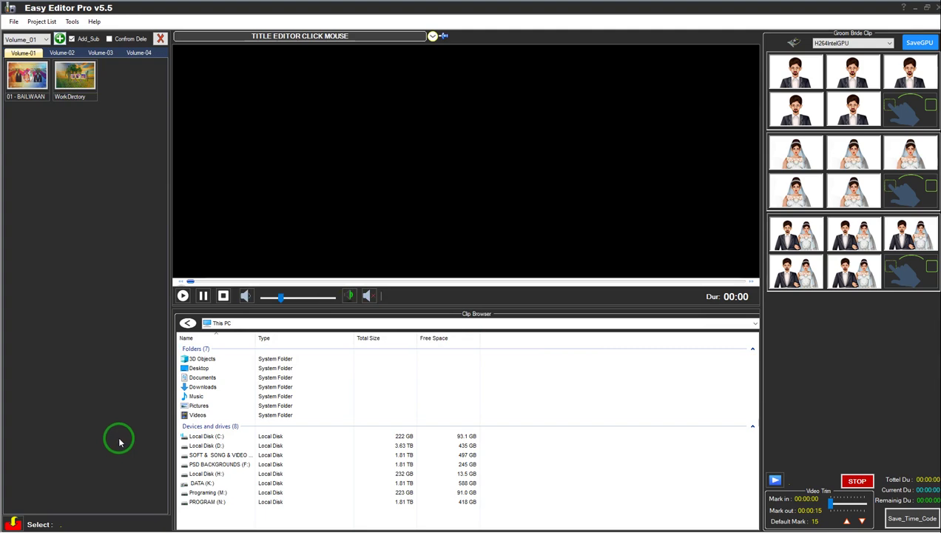
Step: Pause the WorkDirctory project's preview and delete that project from Volume_01 with delete confirmation enabled
{"action": "key", "text": "super"}
{"action": "key", "text": "super"}
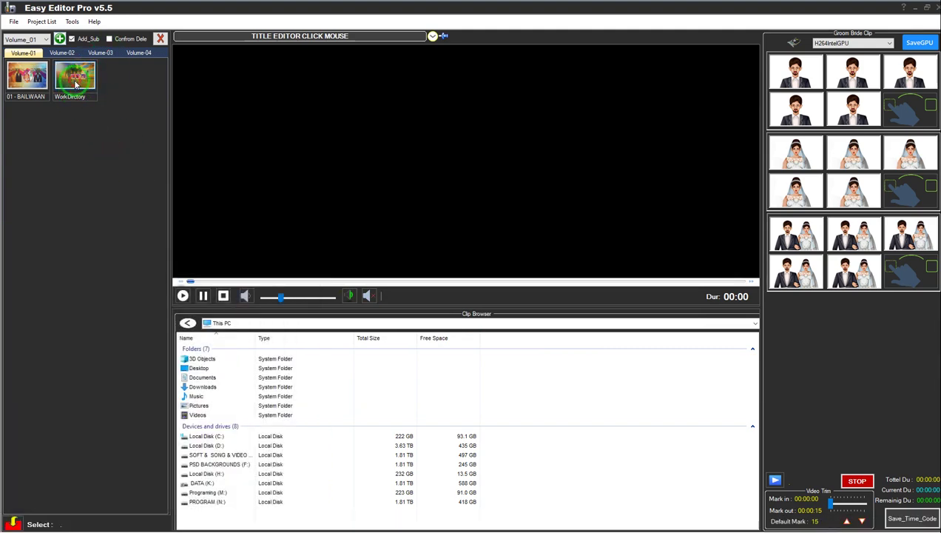
{"action": "left_click", "coordinate": [75, 85]}
{"action": "left_click", "coordinate": [203, 295]}
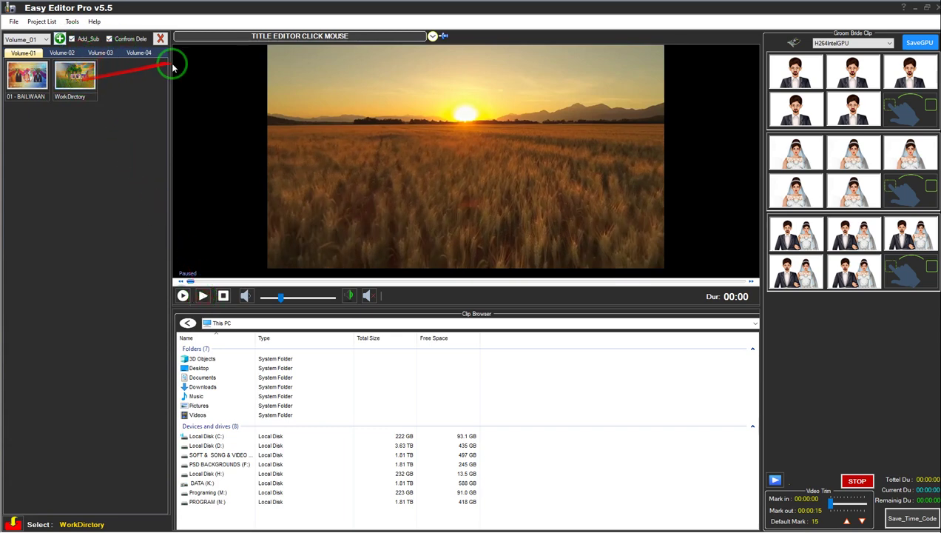
{"action": "left_click", "coordinate": [160, 39]}
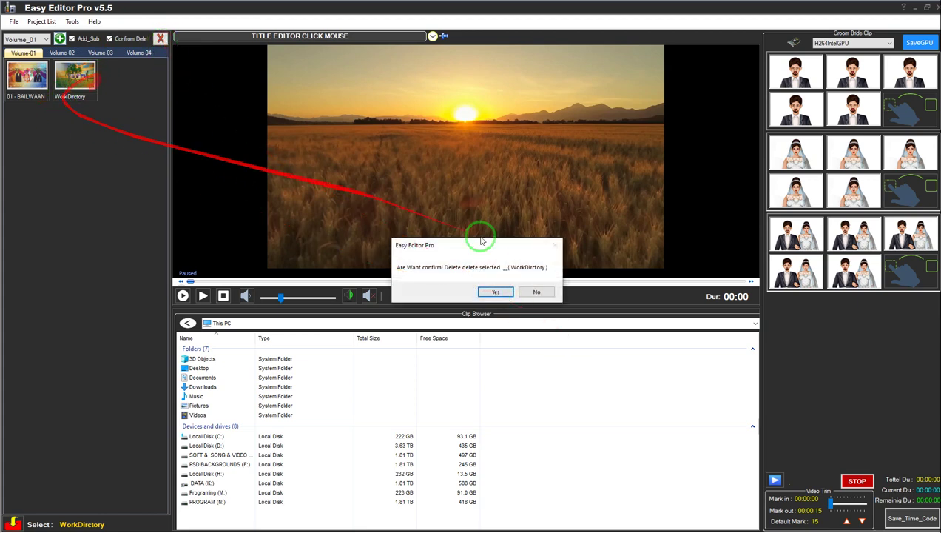
{"action": "left_click", "coordinate": [493, 291]}
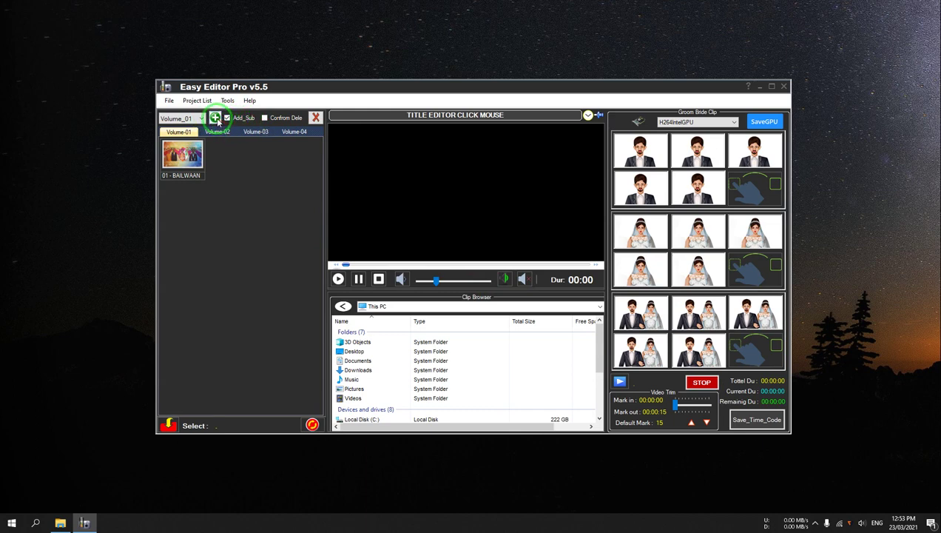
Step: Check 02 - BIGIL in File Explorer and add it to Volume_01 using folder number 4 and the Demo file in its WorkDirctory folder
{"action": "left_click", "coordinate": [215, 118]}
{"action": "left_click", "coordinate": [446, 279]}
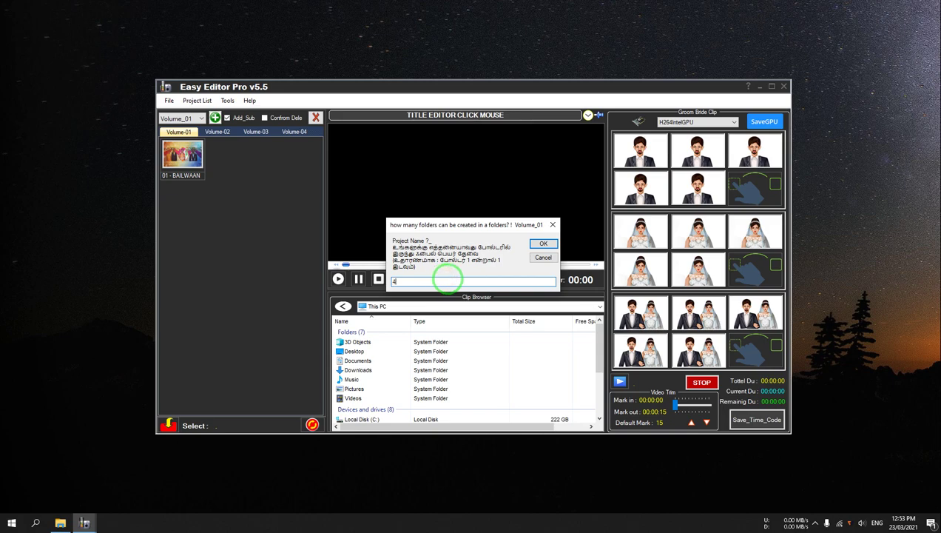
{"action": "left_click", "coordinate": [60, 523]}
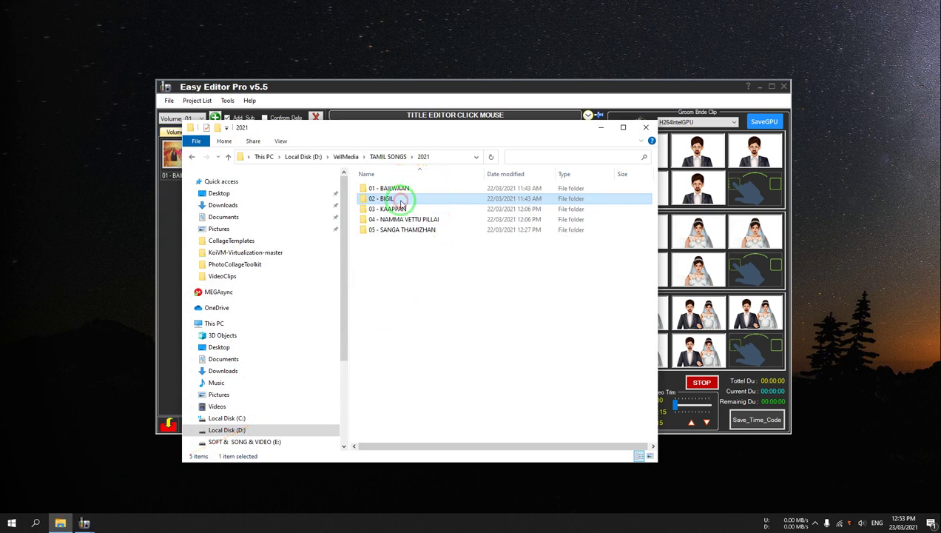
{"action": "double_click", "coordinate": [400, 201]}
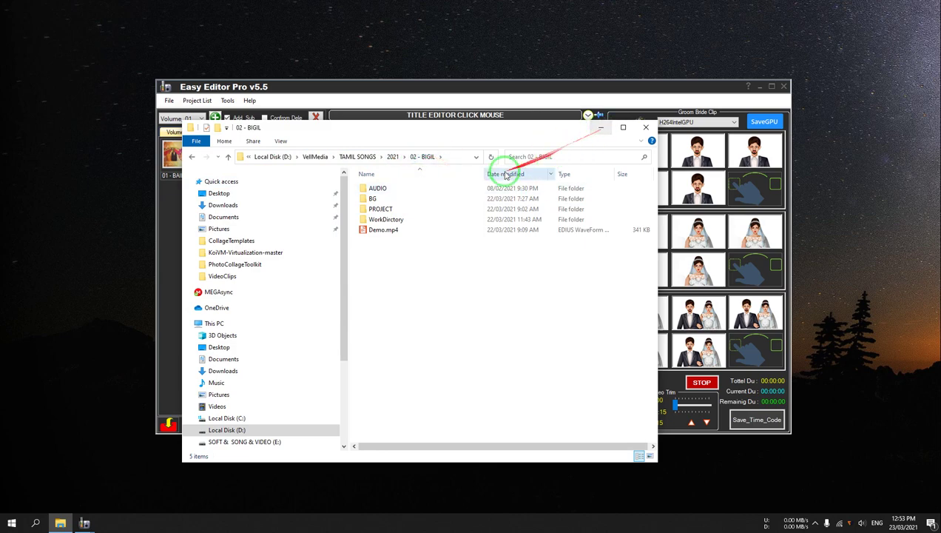
{"action": "left_click", "coordinate": [600, 127]}
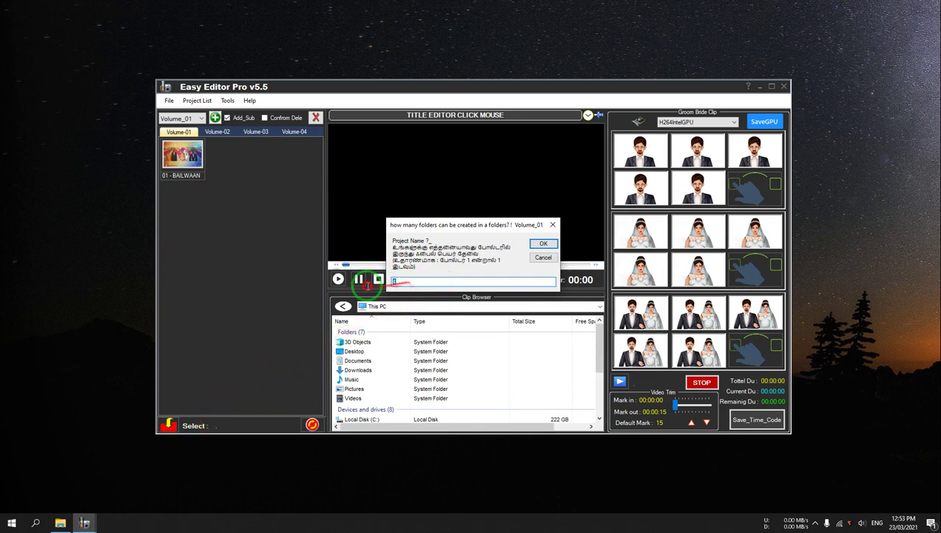
{"action": "left_click", "coordinate": [545, 244]}
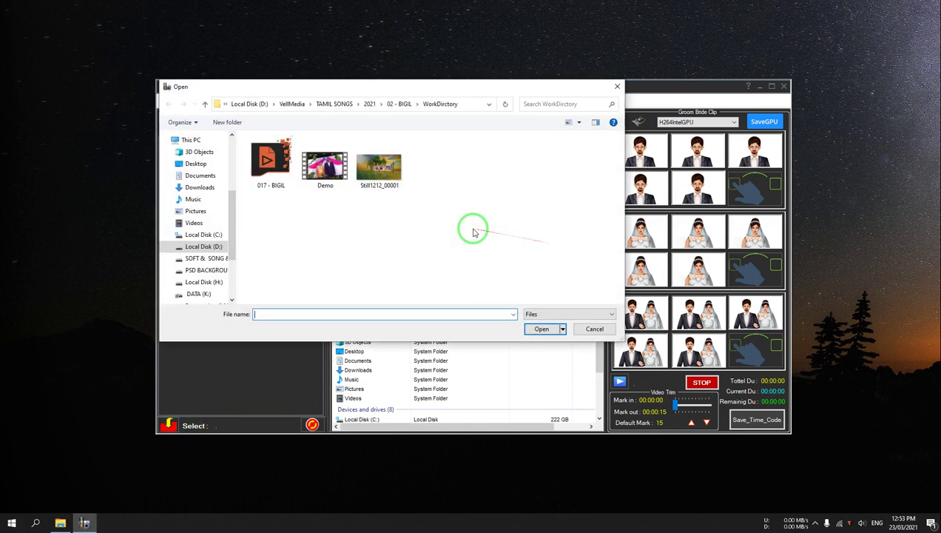
{"action": "double_click", "coordinate": [323, 169]}
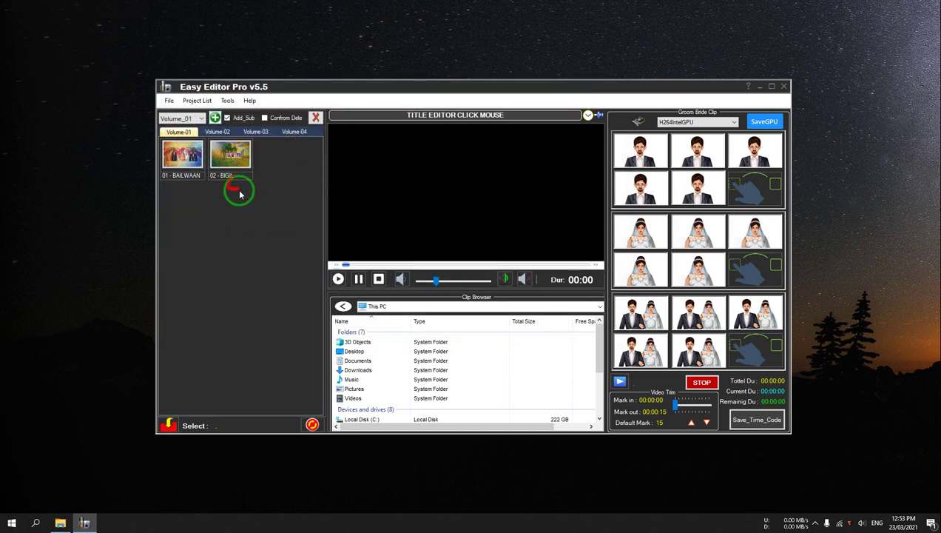
Step: Preview the 02 - BIGIL demo, skip ahead to a later part and pause it
{"action": "left_click", "coordinate": [230, 155]}
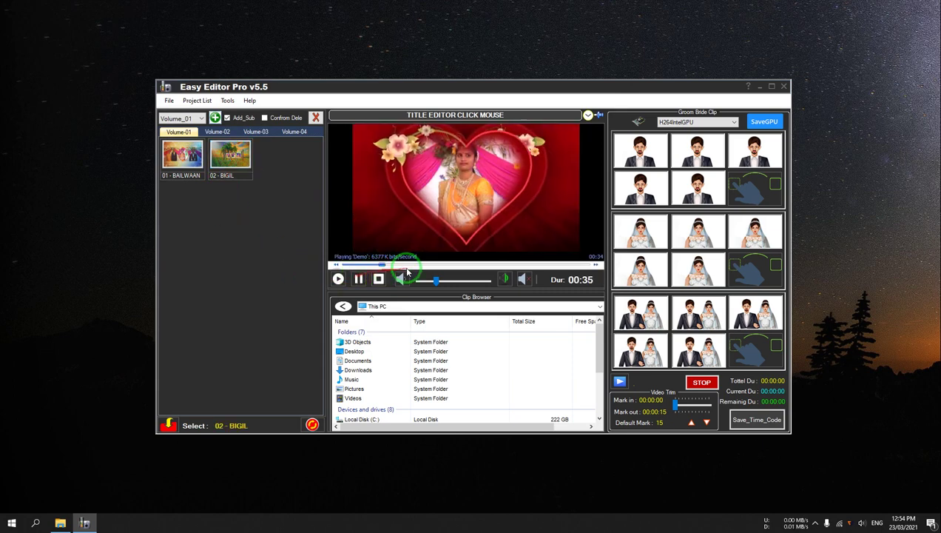
{"action": "left_click", "coordinate": [416, 265]}
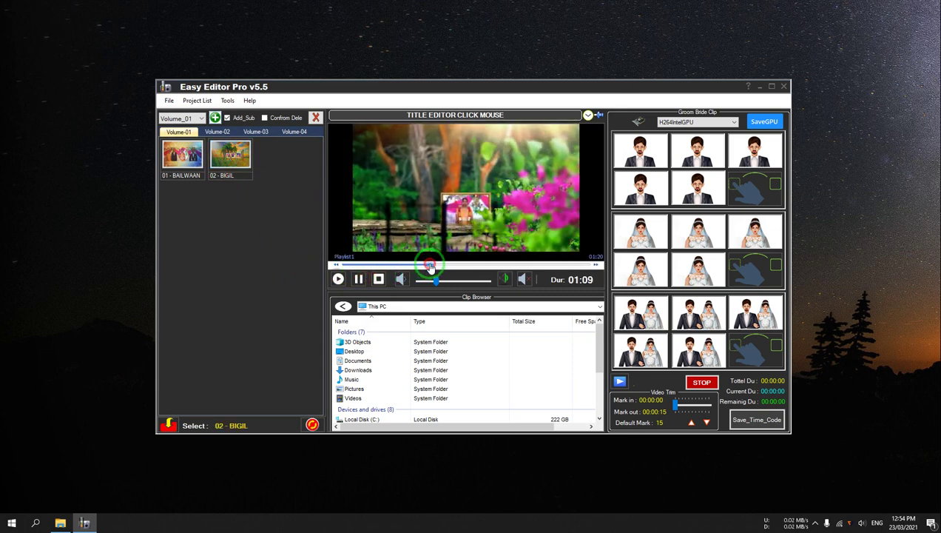
{"action": "left_click", "coordinate": [358, 279]}
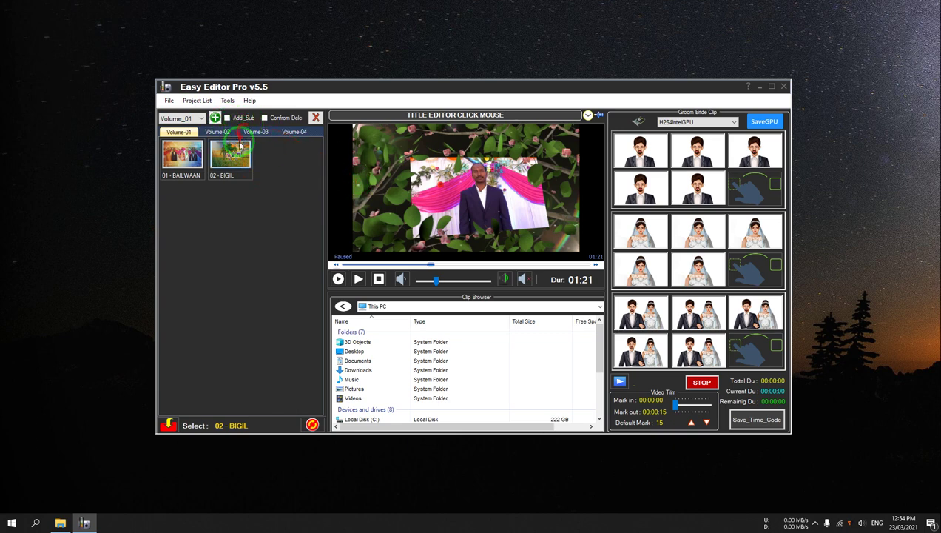
Step: Create a new Volume_01 project named 4 with Add_Sub off and proceed to choosing its background image
{"action": "left_click", "coordinate": [215, 118]}
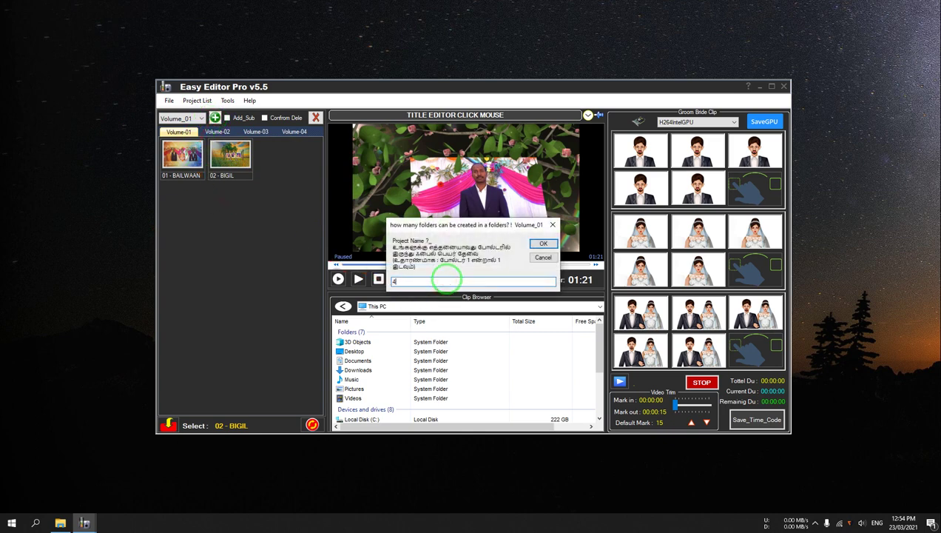
{"action": "left_click", "coordinate": [556, 244]}
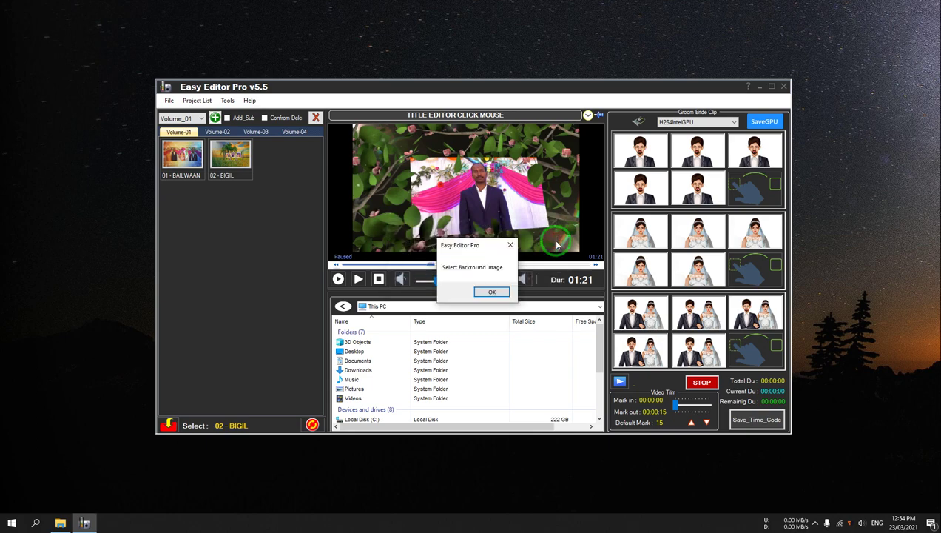
{"action": "left_click", "coordinate": [490, 293]}
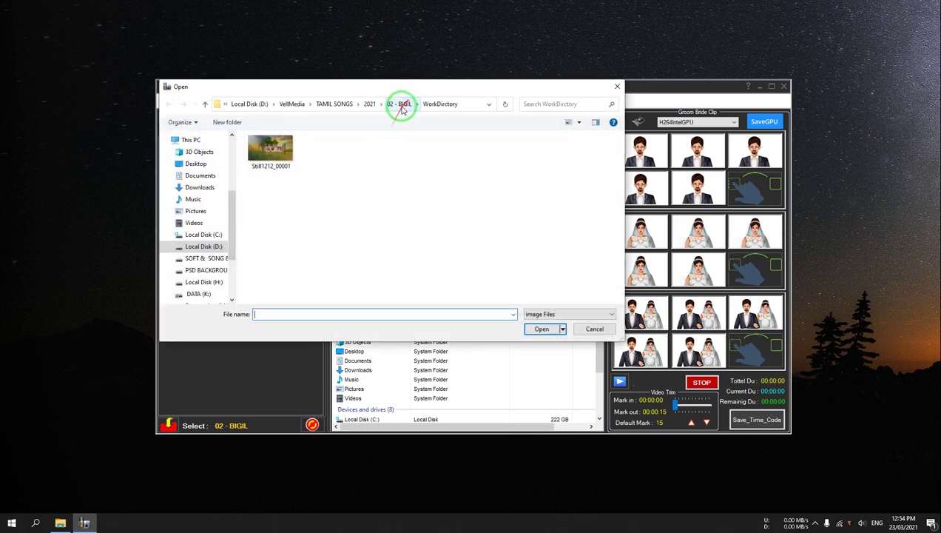
Step: Choose Still1212_00002 from the 03 - KAAPPAN WorkDirctory folder as the project's background image
{"action": "left_click", "coordinate": [399, 104]}
{"action": "left_click", "coordinate": [400, 103]}
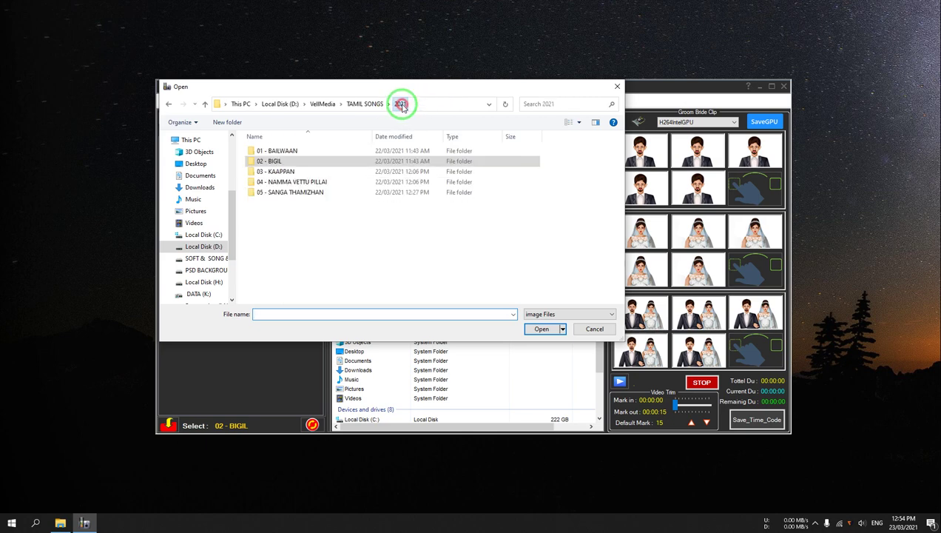
{"action": "double_click", "coordinate": [311, 171]}
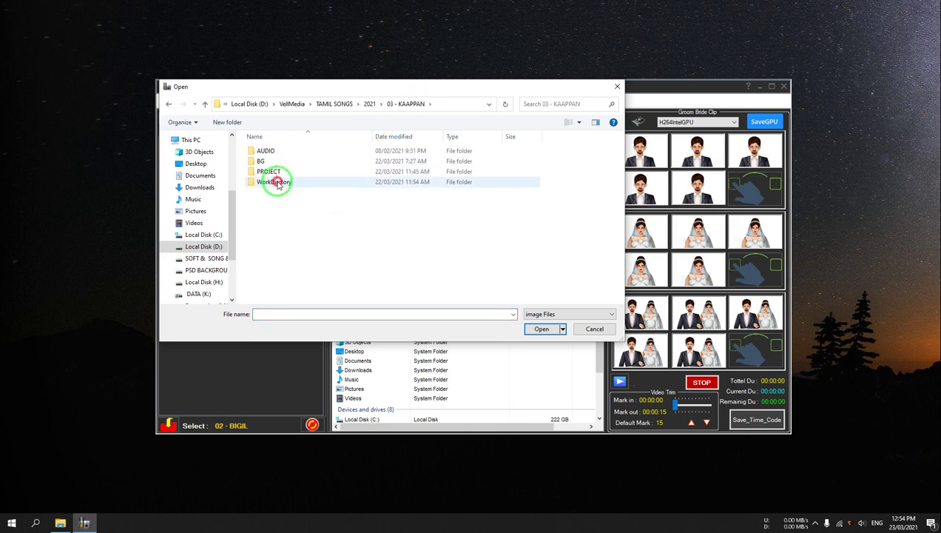
{"action": "double_click", "coordinate": [275, 181]}
{"action": "left_click", "coordinate": [286, 152]}
{"action": "left_click", "coordinate": [542, 314]}
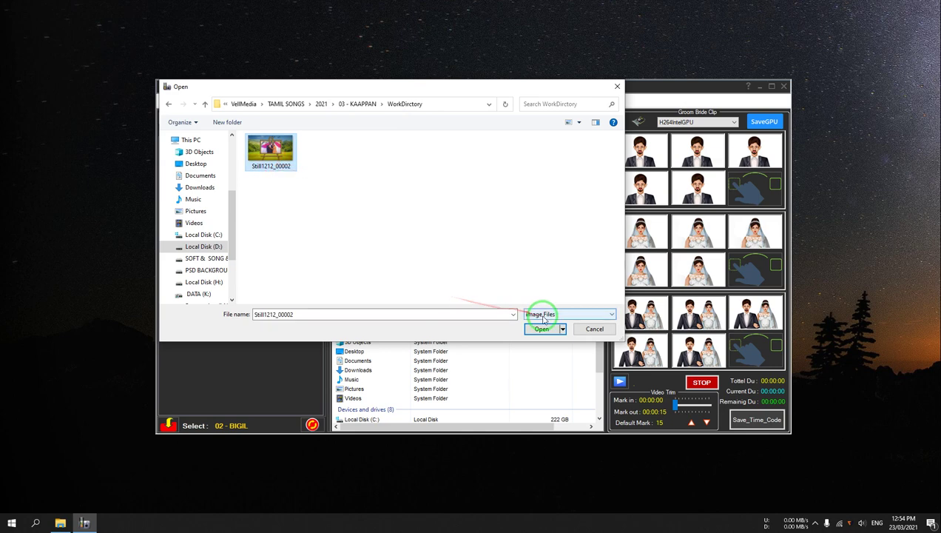
{"action": "left_click", "coordinate": [293, 164]}
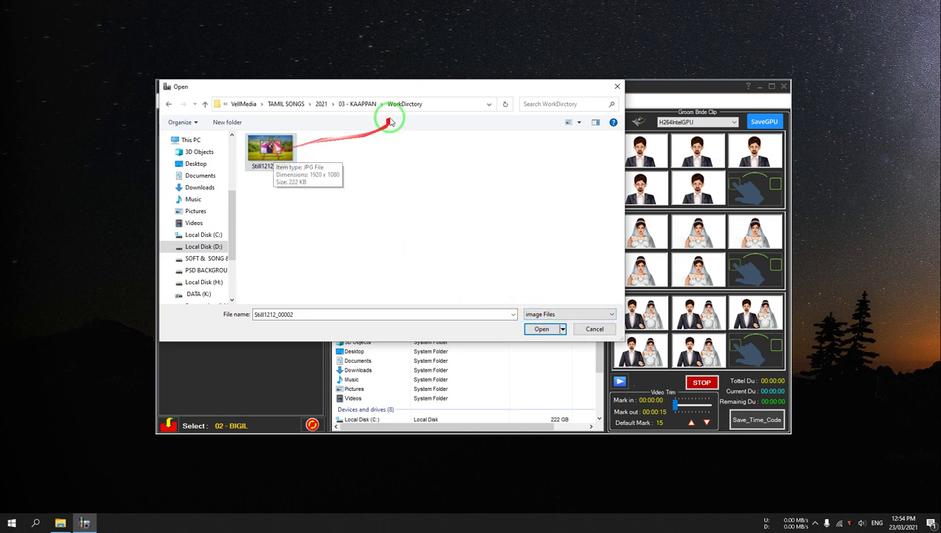
{"action": "left_click", "coordinate": [352, 104]}
{"action": "double_click", "coordinate": [273, 183]}
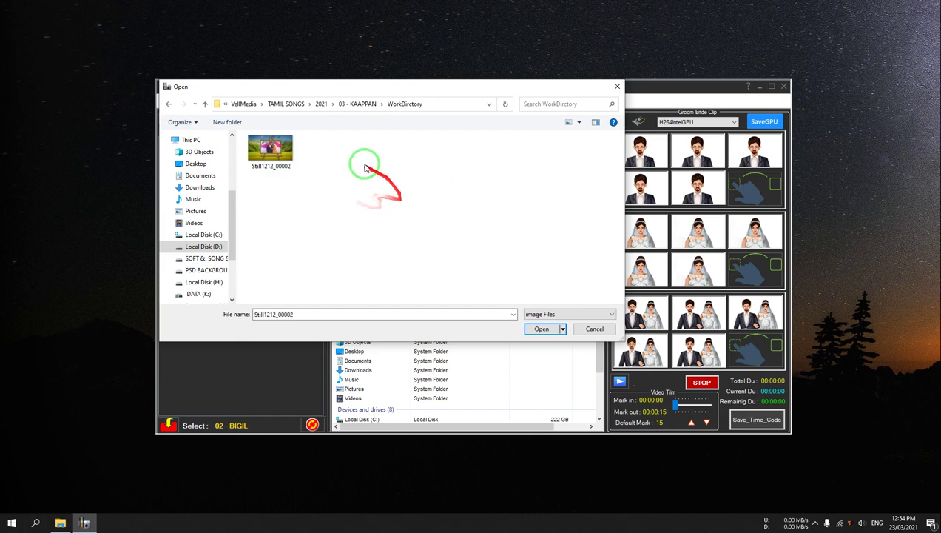
{"action": "double_click", "coordinate": [270, 147]}
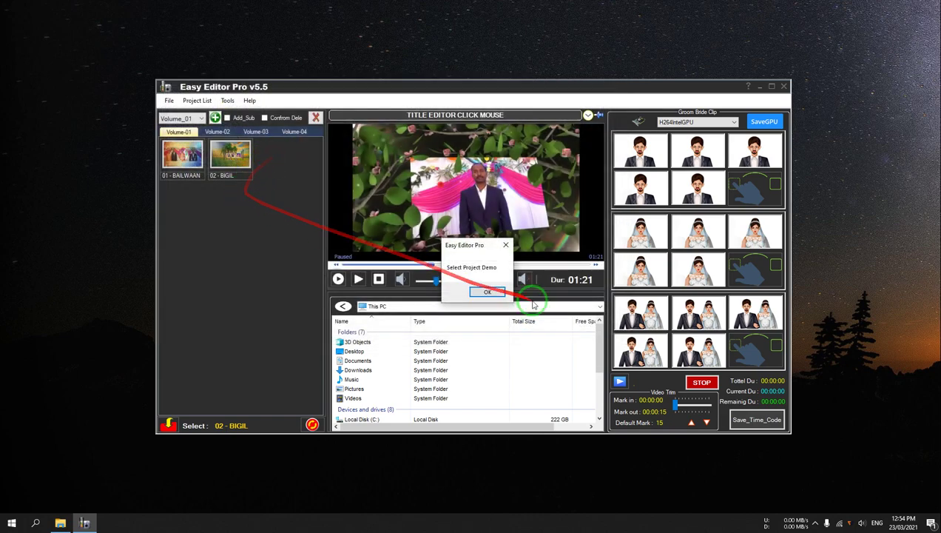
Step: Set Demo as the project's demo video and 018 - KAAPPAN as its project file
{"action": "left_click", "coordinate": [482, 291]}
{"action": "left_click", "coordinate": [268, 148]}
{"action": "double_click", "coordinate": [268, 148]}
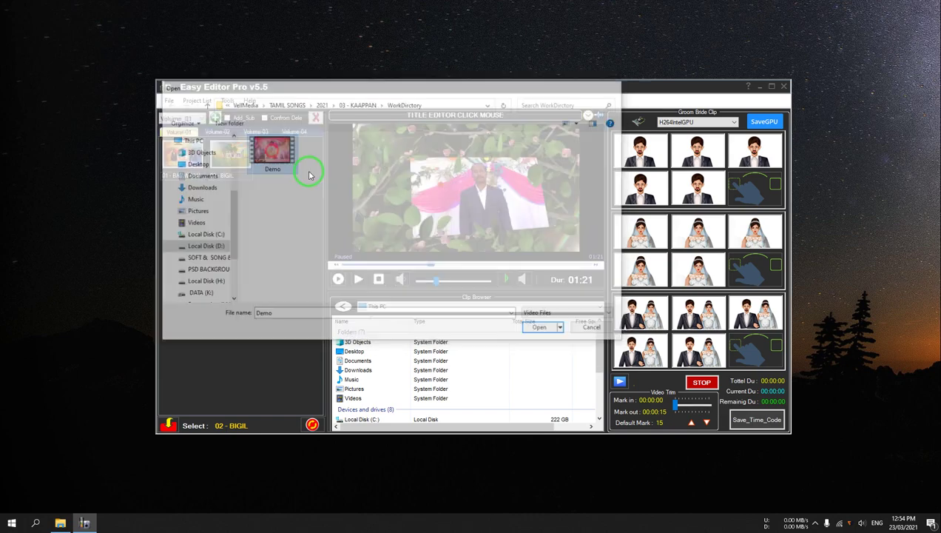
{"action": "left_click", "coordinate": [496, 296]}
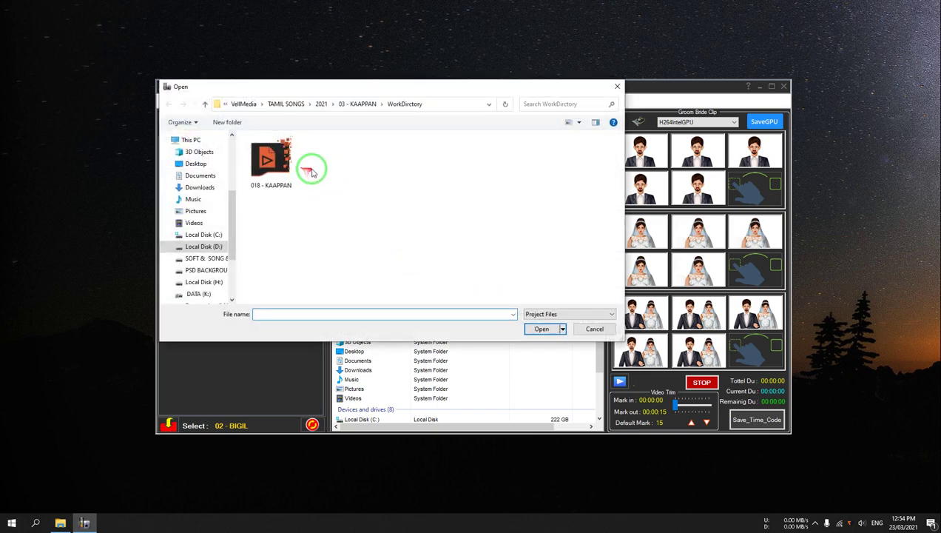
{"action": "double_click", "coordinate": [270, 168]}
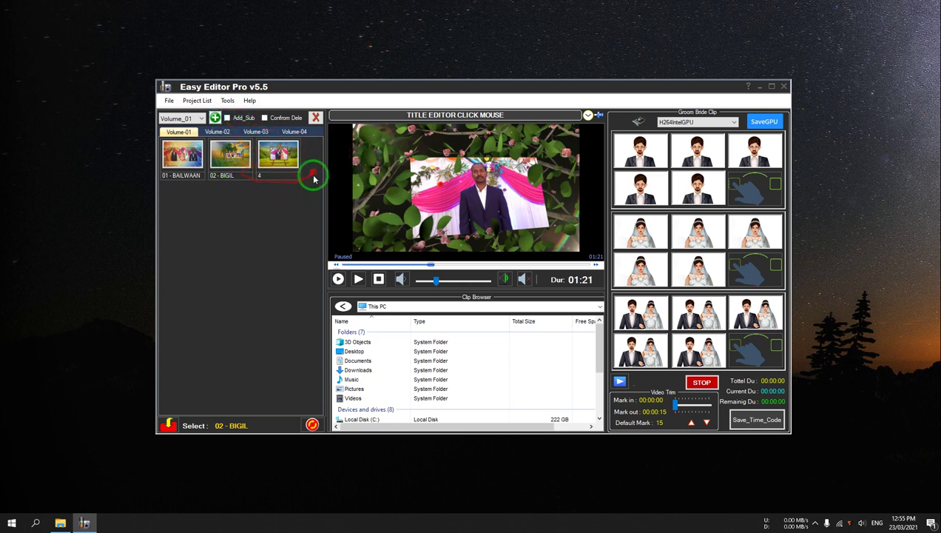
Step: Pause project 4's preview and delete the project from Volume_01 with delete confirmation enabled
{"action": "left_click", "coordinate": [275, 155]}
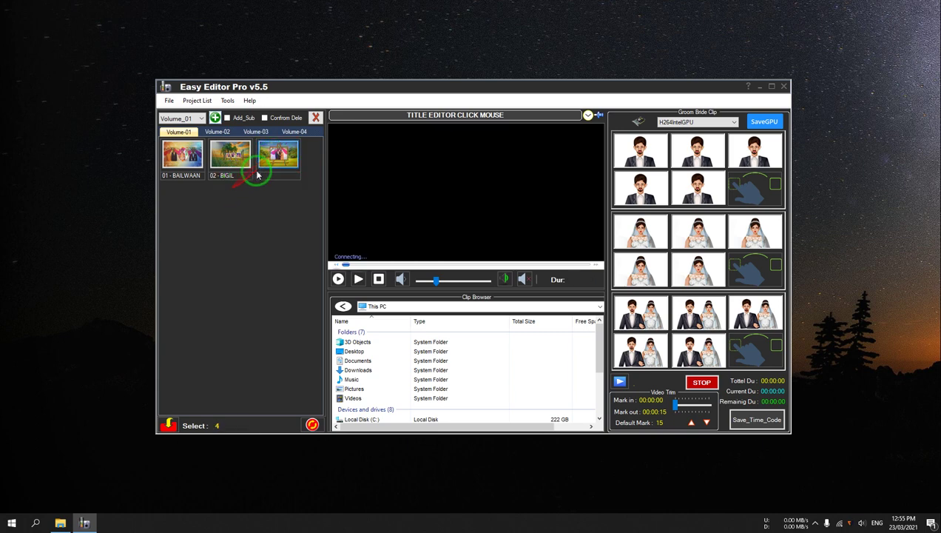
{"action": "left_click", "coordinate": [267, 118]}
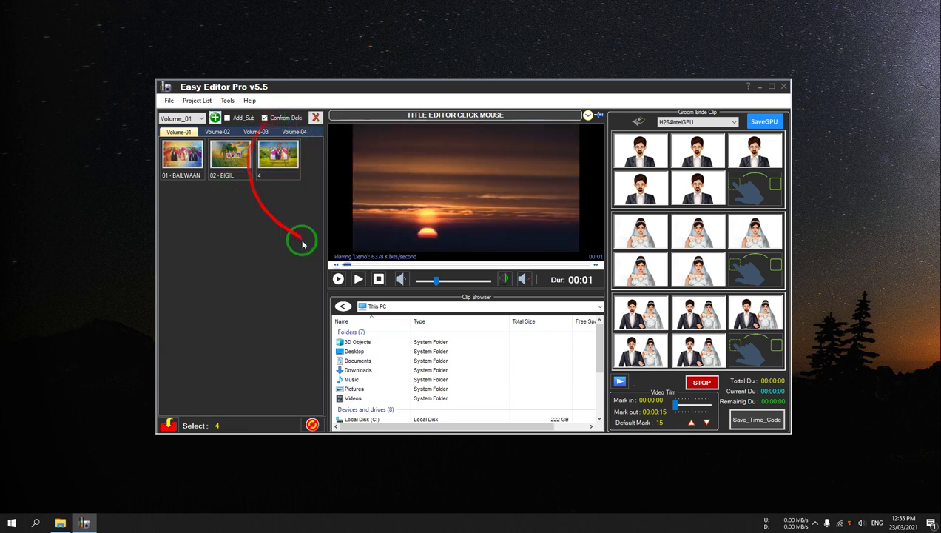
{"action": "left_click", "coordinate": [359, 280]}
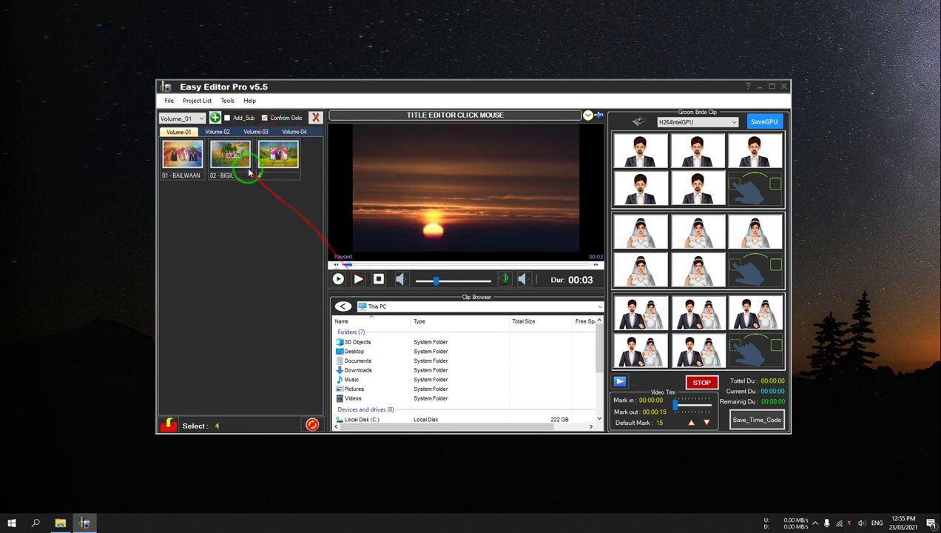
{"action": "left_click", "coordinate": [315, 117]}
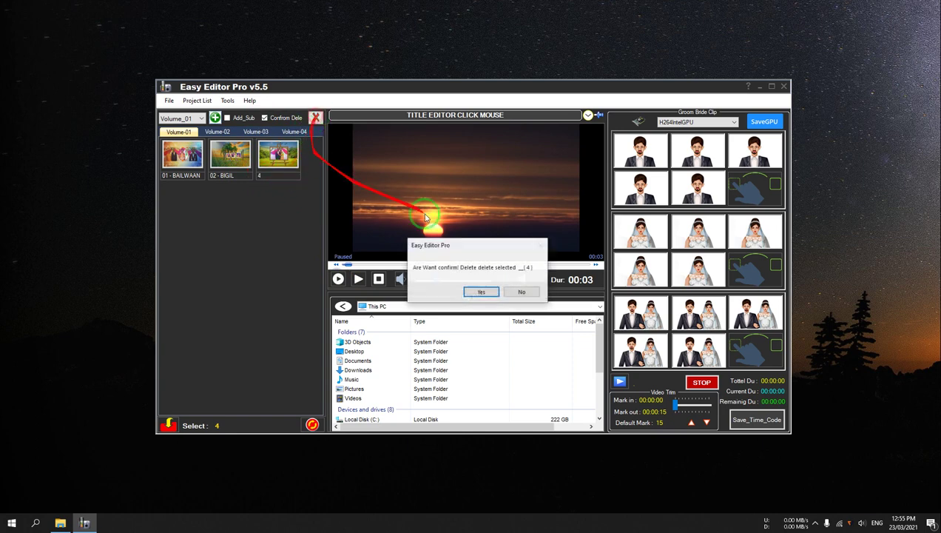
{"action": "left_click", "coordinate": [482, 291]}
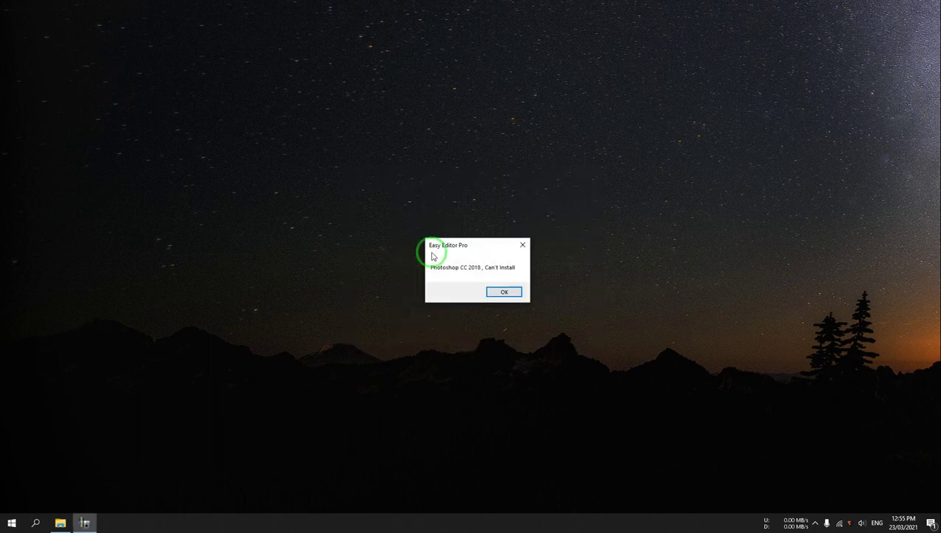
Step: Dismiss the Photoshop notice, switch to the PSD Title Project list and start a new Volume_01 project with Add_Sub on
{"action": "left_click", "coordinate": [506, 291]}
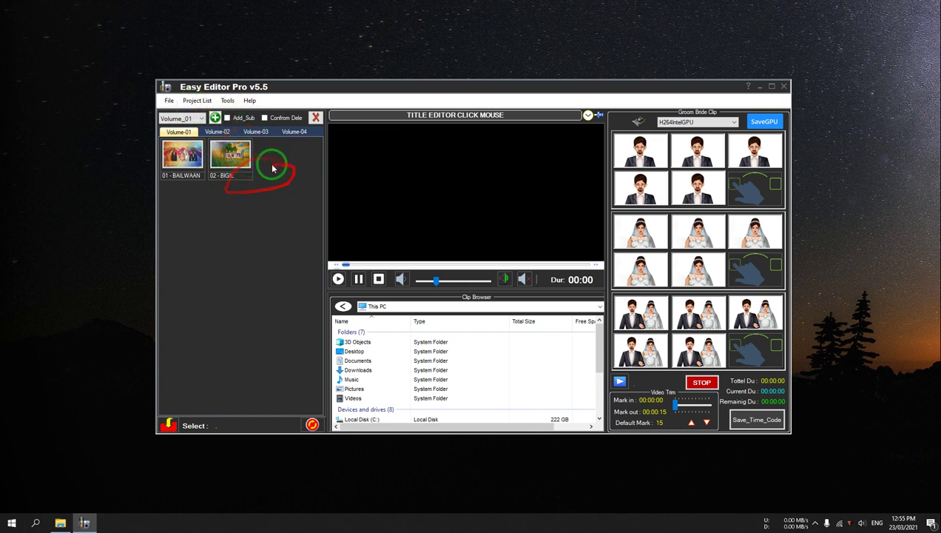
{"action": "left_click", "coordinate": [197, 99]}
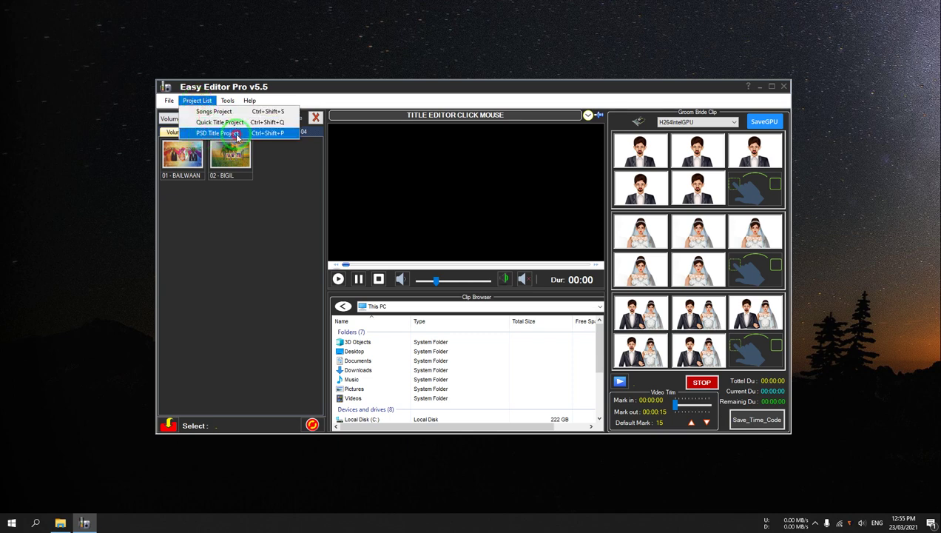
{"action": "left_click", "coordinate": [235, 133]}
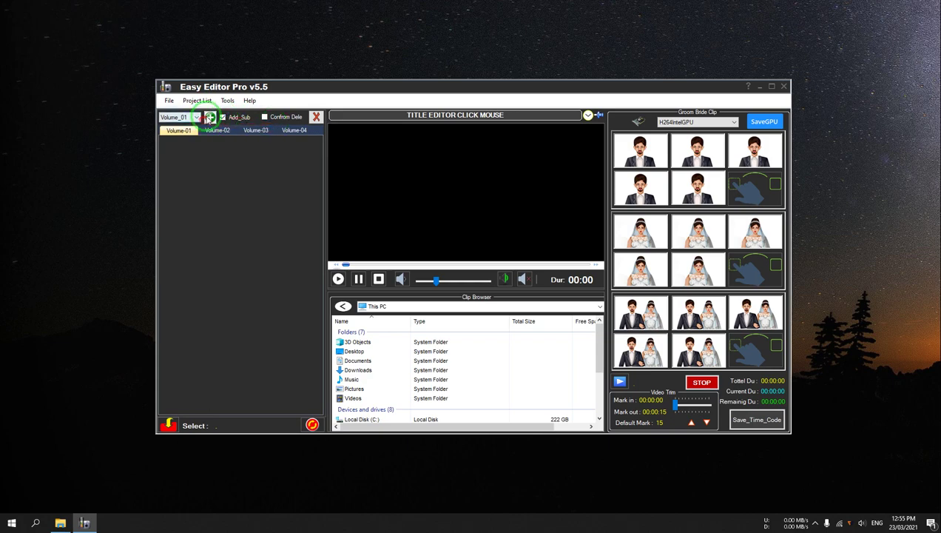
{"action": "left_click", "coordinate": [210, 117]}
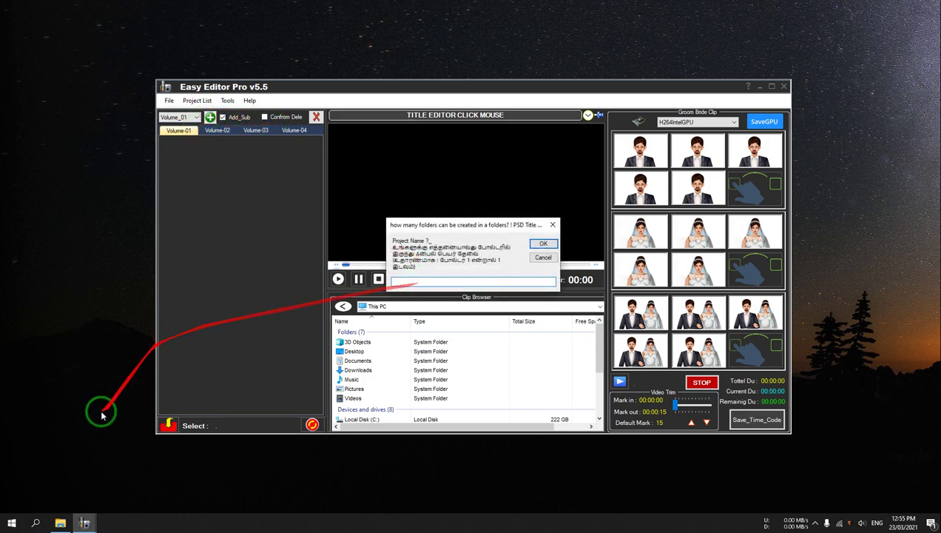
Step: Browse File Explorer to the VELLMEDIA - 001 folder in D:\VellMedia\ENGLISH TITLE\Volume-01
{"action": "left_click", "coordinate": [61, 522]}
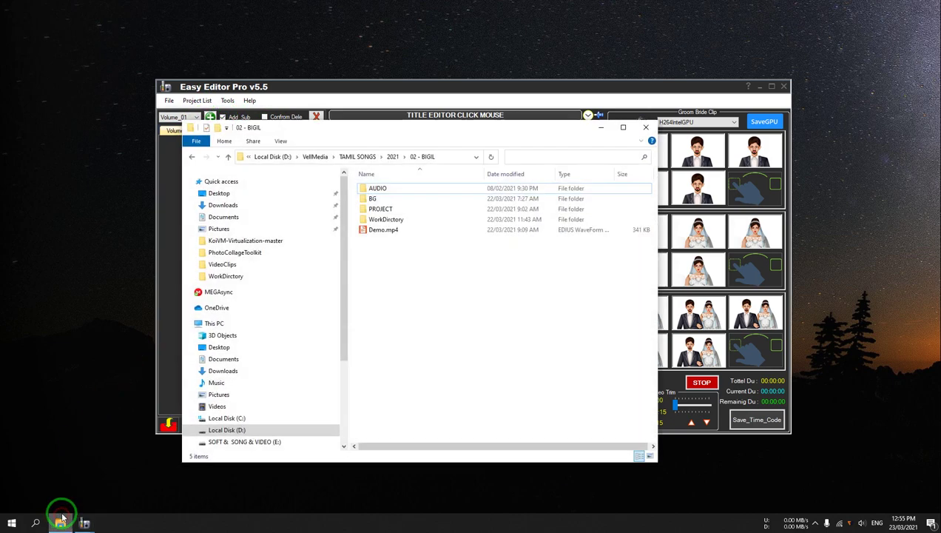
{"action": "left_click", "coordinate": [341, 157]}
{"action": "left_click", "coordinate": [342, 157]}
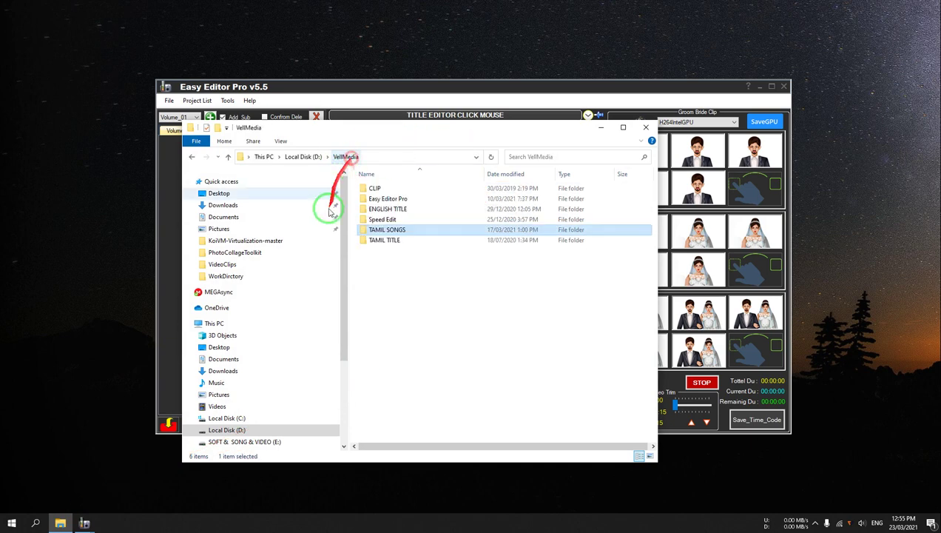
{"action": "double_click", "coordinate": [435, 209]}
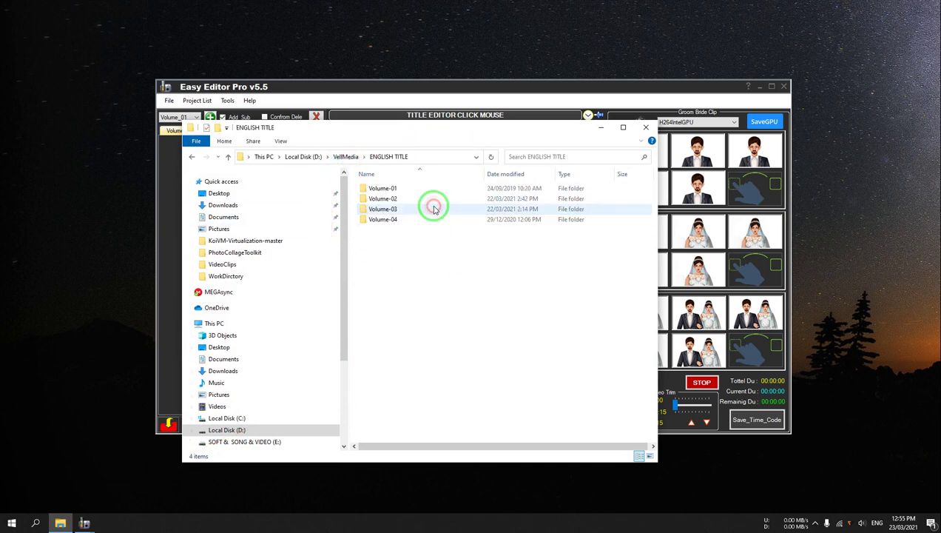
{"action": "double_click", "coordinate": [420, 188]}
{"action": "double_click", "coordinate": [420, 188]}
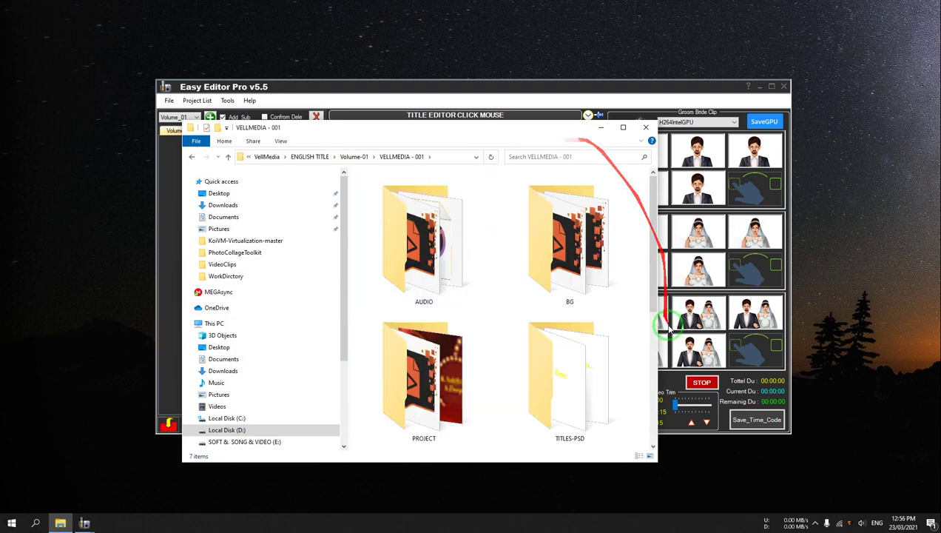
Step: Enlarge the File Explorer window and open the WrokPath folder inside VELLMEDIA - 001
{"action": "left_click", "coordinate": [664, 467]}
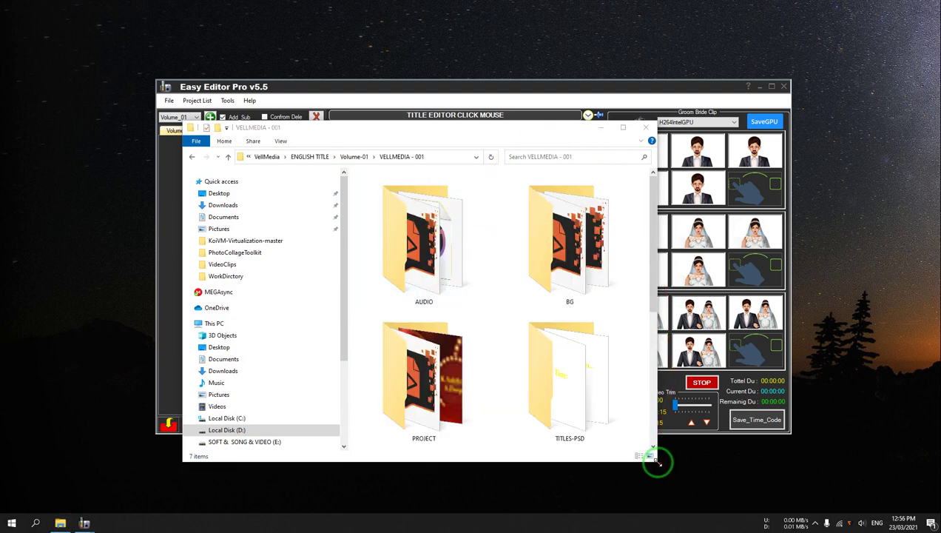
{"action": "left_click_drag", "start_coordinate": [658, 461], "coordinate": [719, 478]}
{"action": "scroll", "coordinate": [521, 311], "scroll_direction": "down", "scroll_amount": 3}
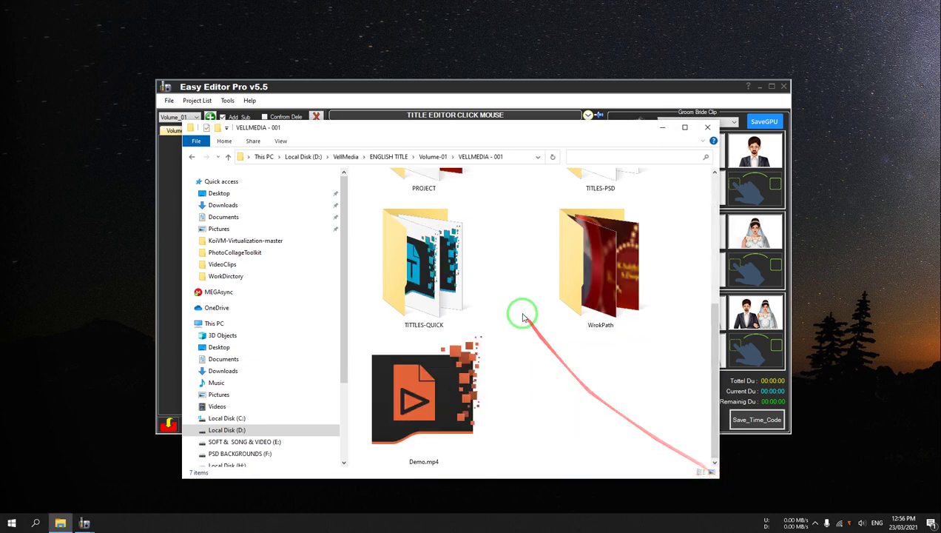
{"action": "left_click", "coordinate": [615, 268]}
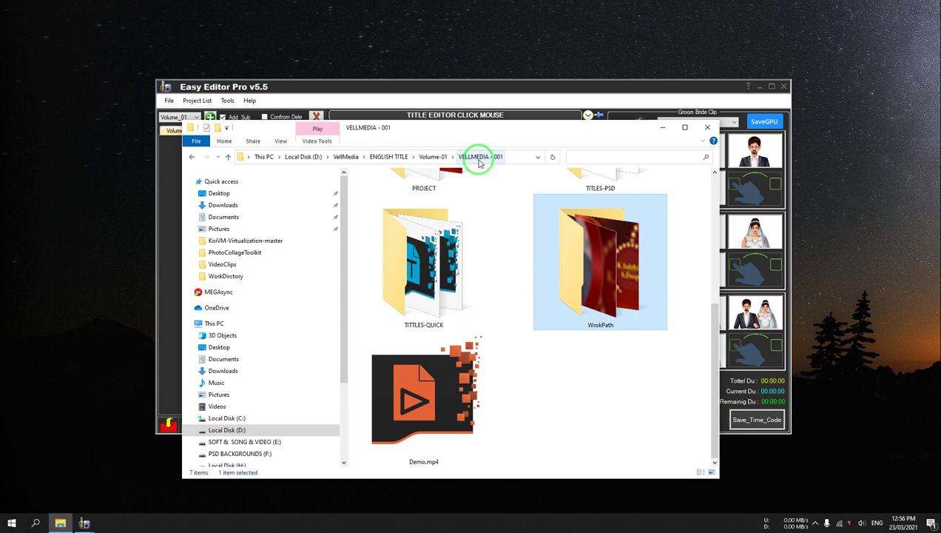
{"action": "double_click", "coordinate": [610, 273]}
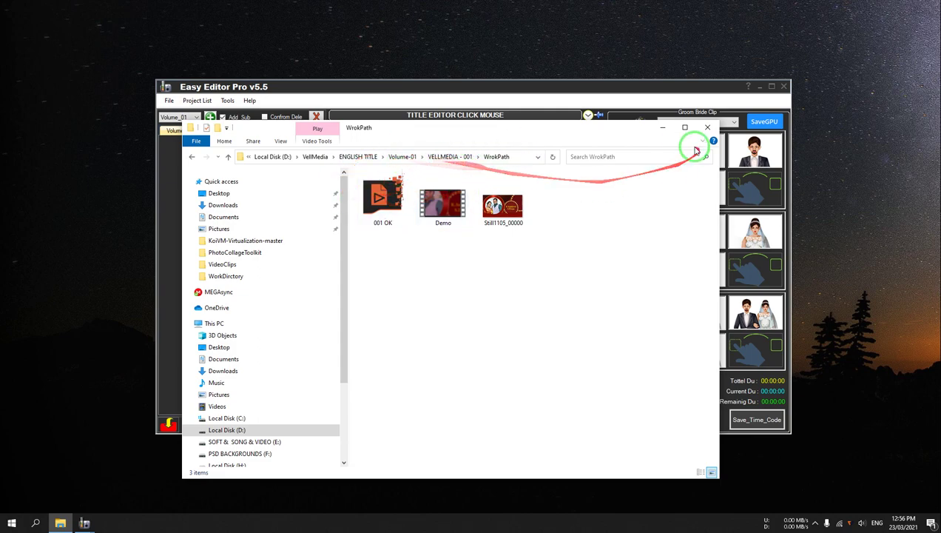
Step: Submit the new project's name and choose Demo from D:\VellMedia\ENGLISH TITLE\Volume-01\VELLMEDIA - 001\WrokPath as its demo video
{"action": "left_click", "coordinate": [663, 127]}
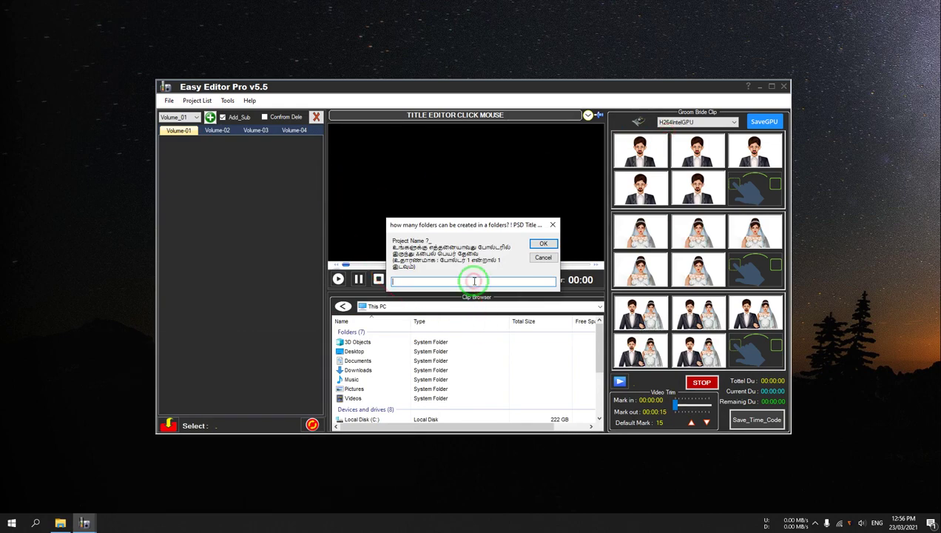
{"action": "left_click", "coordinate": [543, 244]}
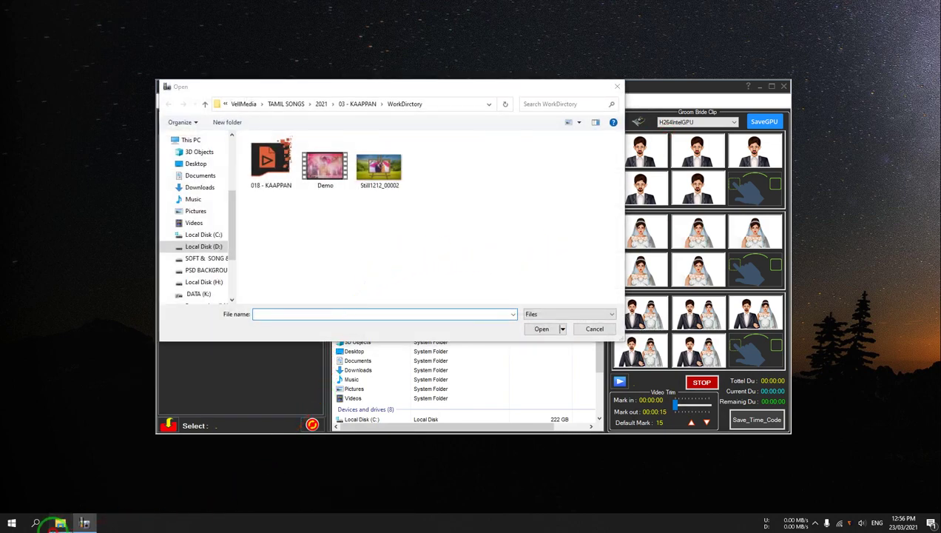
{"action": "left_click", "coordinate": [60, 523]}
{"action": "left_click", "coordinate": [524, 157]}
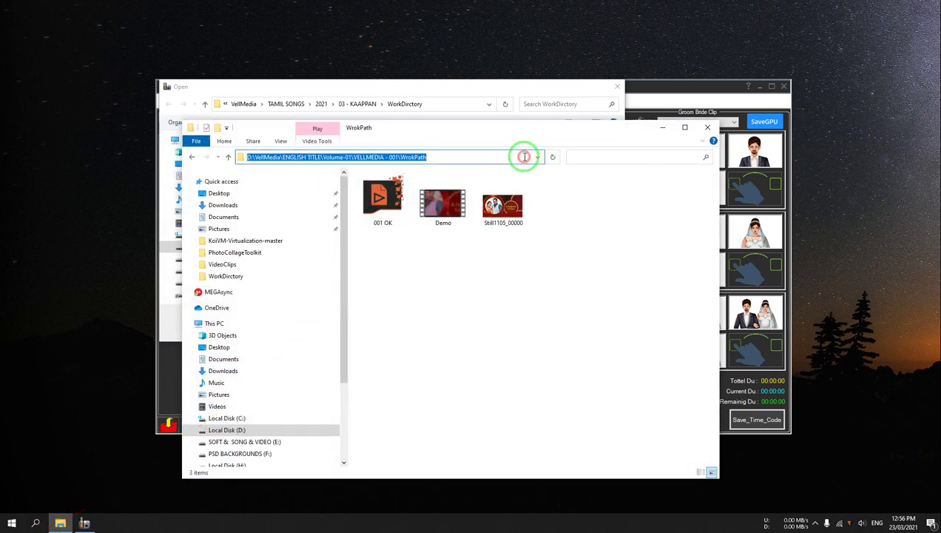
{"action": "left_click", "coordinate": [663, 128]}
{"action": "left_click", "coordinate": [438, 104]}
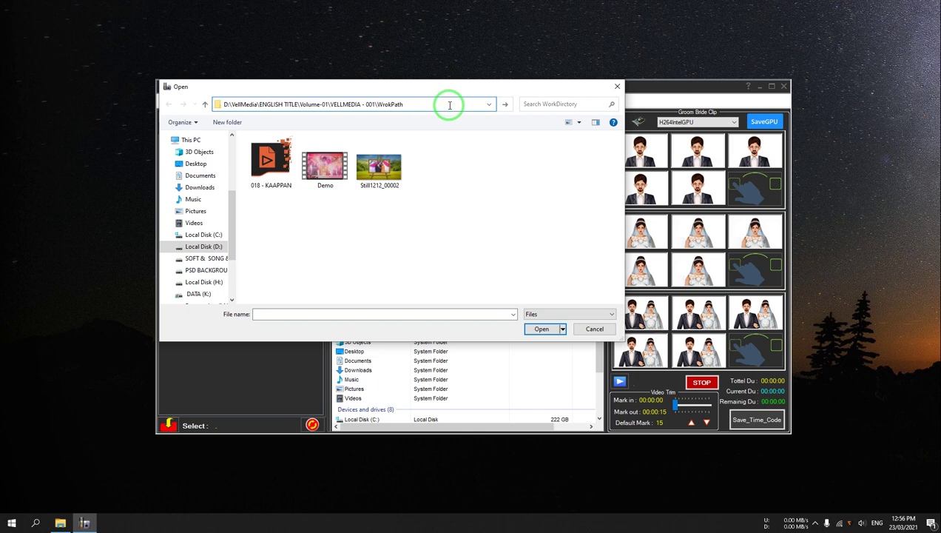
{"action": "key", "text": "Return"}
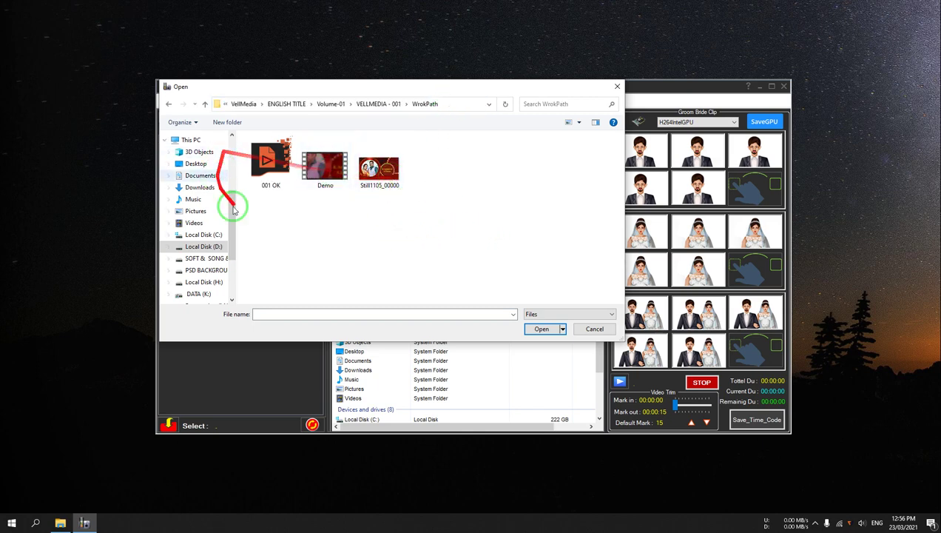
{"action": "double_click", "coordinate": [325, 176]}
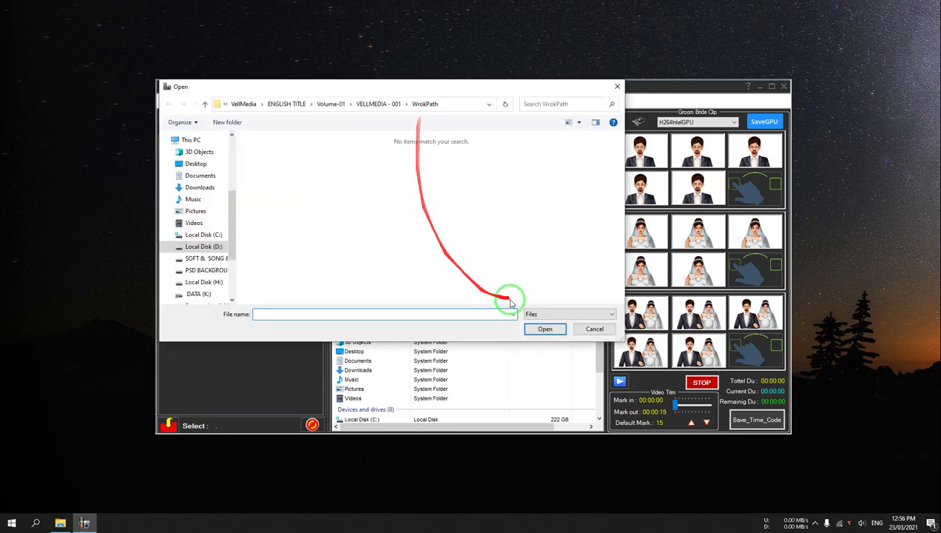
Step: Try to find a title file for the project in the TITTLES-QUICK and WrokPath folders of VELLMEDIA - 001
{"action": "left_click_drag", "start_coordinate": [393, 92], "coordinate": [400, 151]}
{"action": "left_click", "coordinate": [389, 164]}
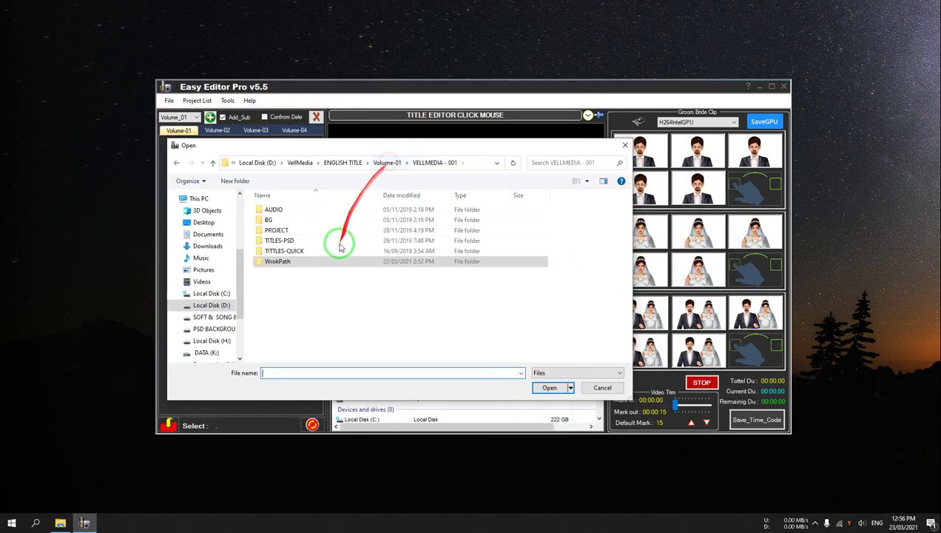
{"action": "double_click", "coordinate": [299, 254]}
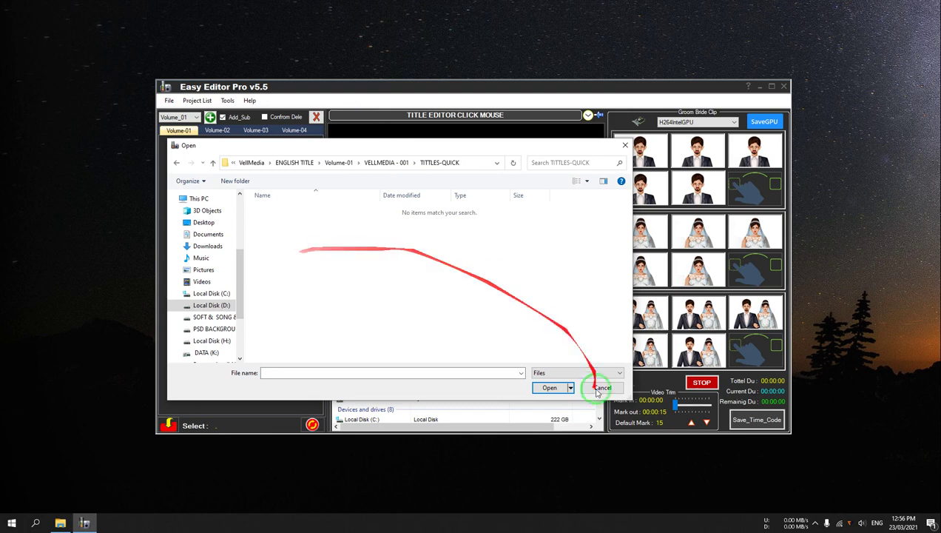
{"action": "left_click", "coordinate": [558, 374]}
{"action": "left_click", "coordinate": [388, 162]}
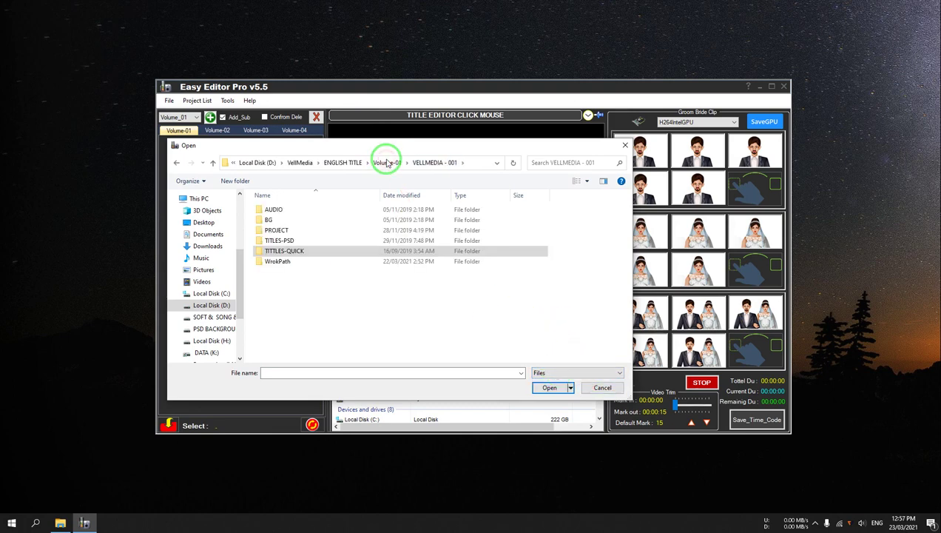
{"action": "double_click", "coordinate": [292, 261]}
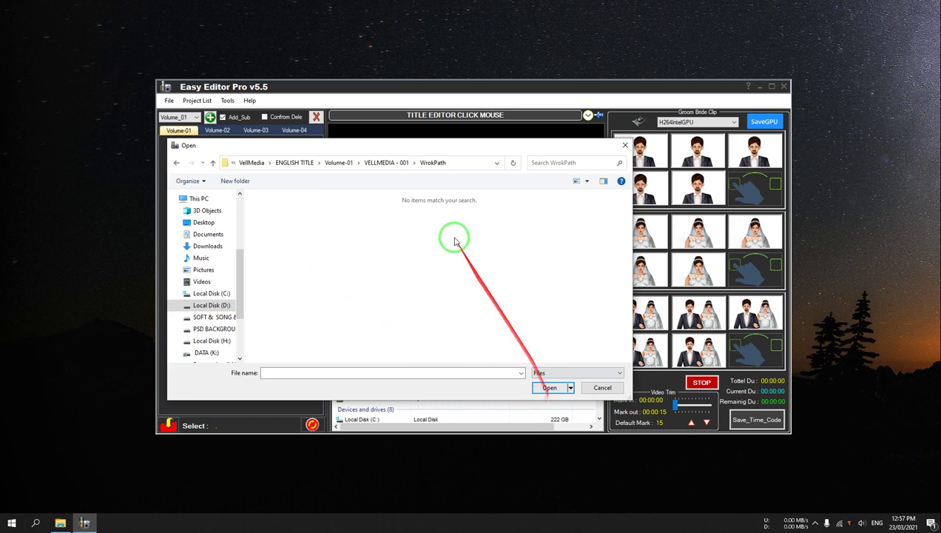
{"action": "left_click_drag", "start_coordinate": [389, 145], "coordinate": [400, 119]}
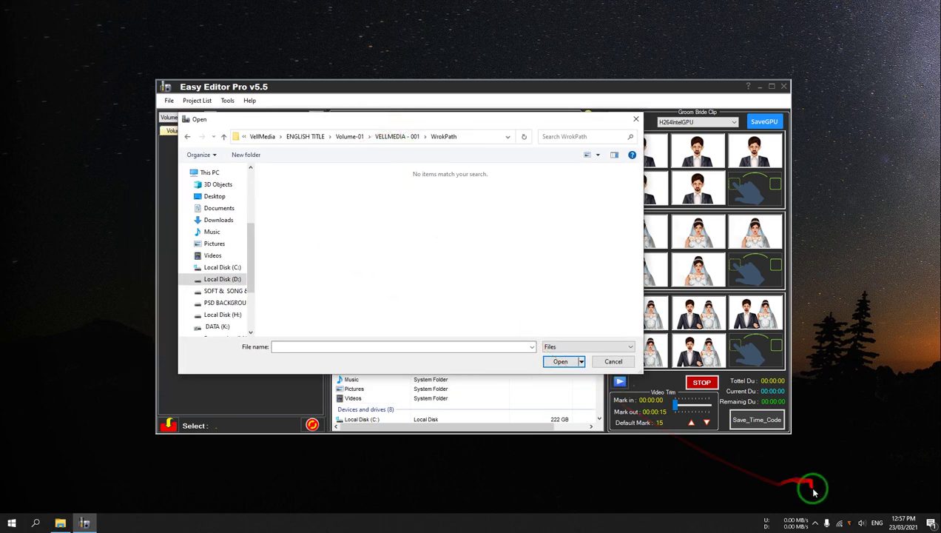
{"action": "left_click", "coordinate": [817, 523]}
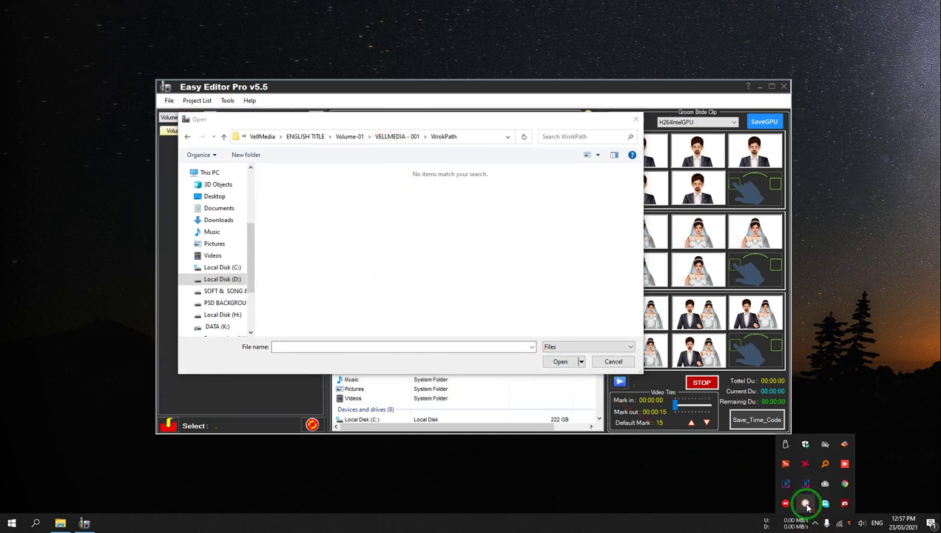
{"action": "left_click", "coordinate": [806, 504]}
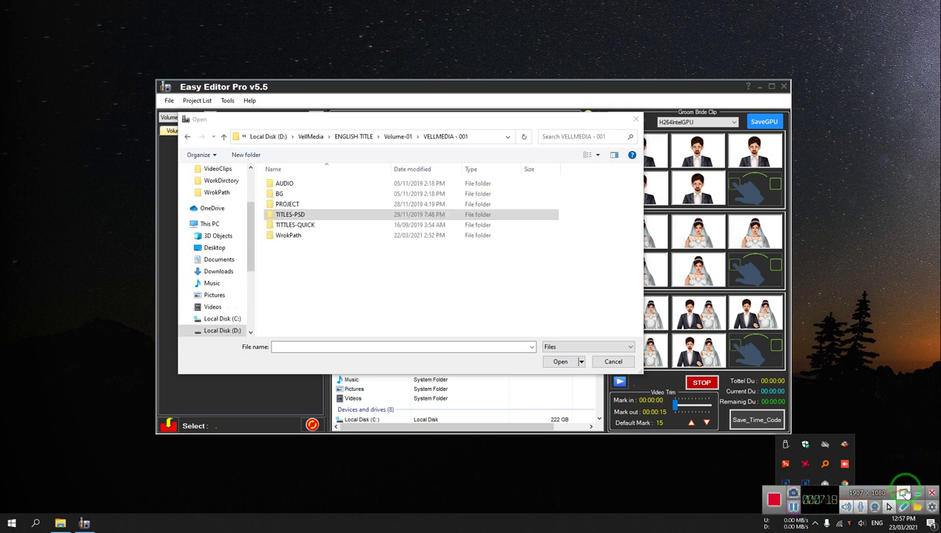
{"action": "left_click", "coordinate": [917, 492]}
{"action": "left_click", "coordinate": [863, 439]}
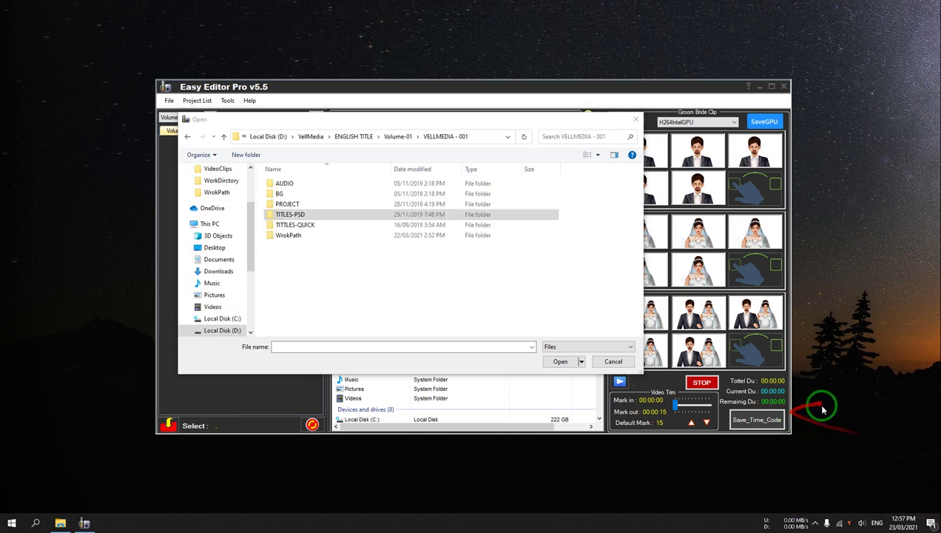
Step: Choose AT from the TITLES-PSD folder of VELLMEDIA - 001 as the project's Photoshop title file
{"action": "left_click", "coordinate": [294, 215]}
{"action": "double_click", "coordinate": [309, 224]}
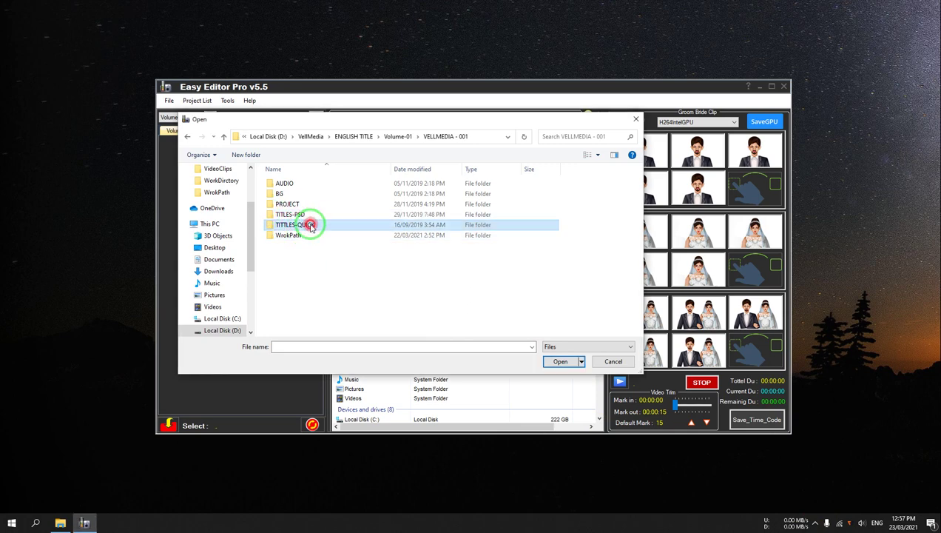
{"action": "key", "text": "alt+Left"}
{"action": "double_click", "coordinate": [298, 214]}
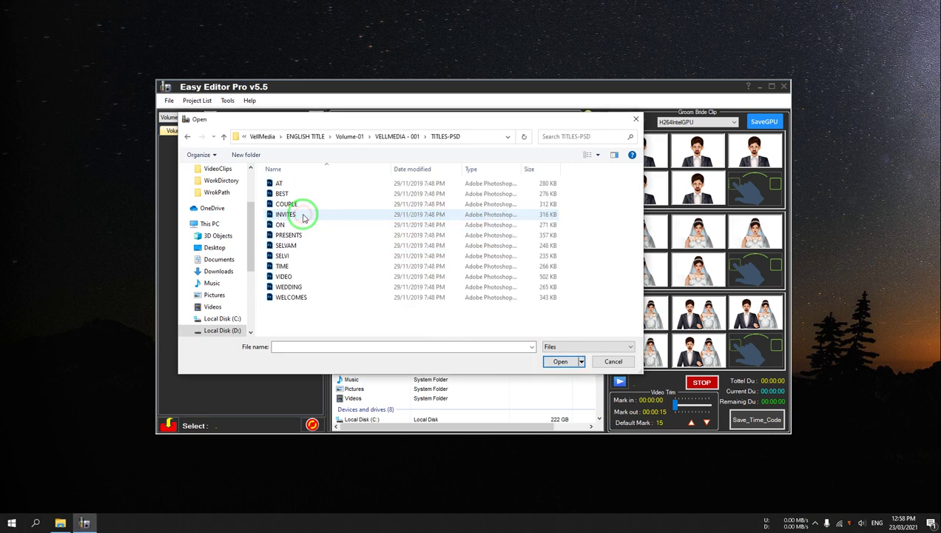
{"action": "left_click", "coordinate": [310, 184]}
{"action": "key", "text": "alt+Left"}
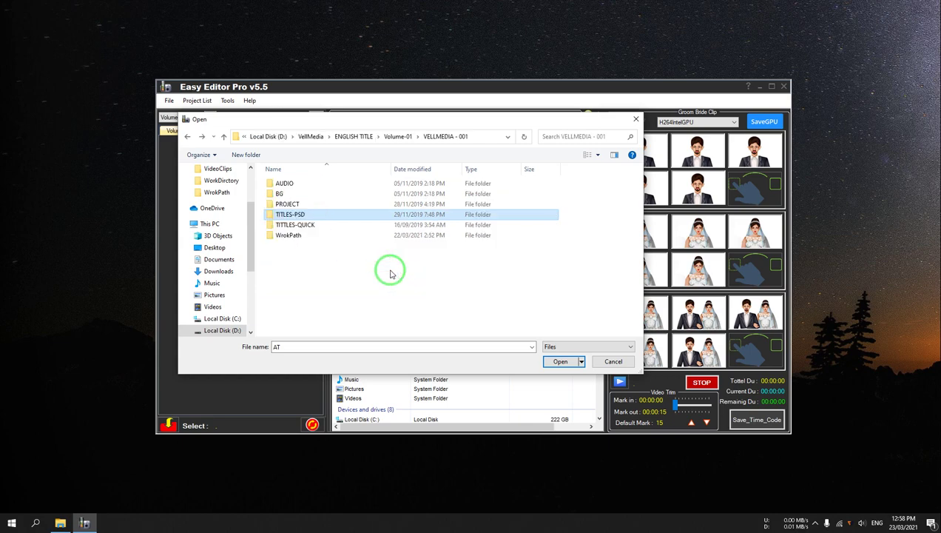
{"action": "double_click", "coordinate": [298, 216]}
{"action": "left_click", "coordinate": [299, 182]}
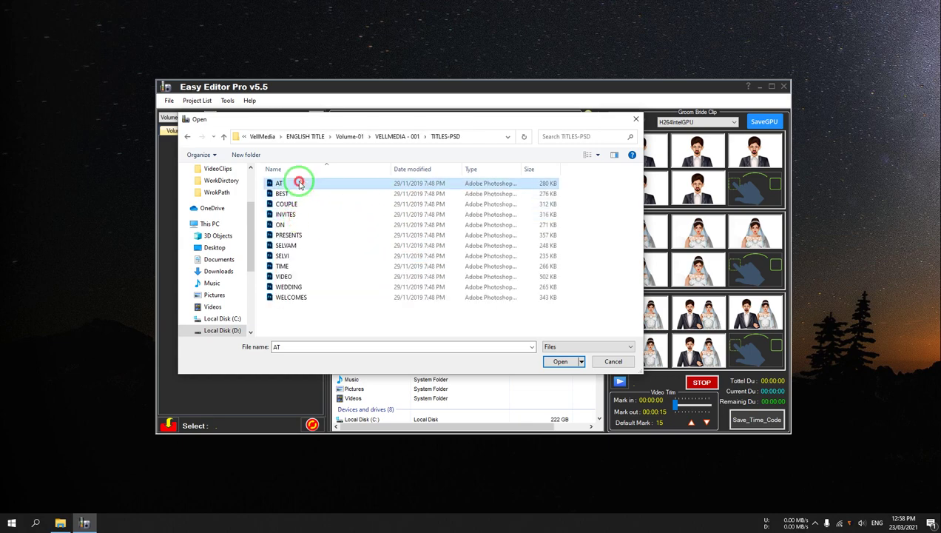
{"action": "left_click", "coordinate": [559, 361]}
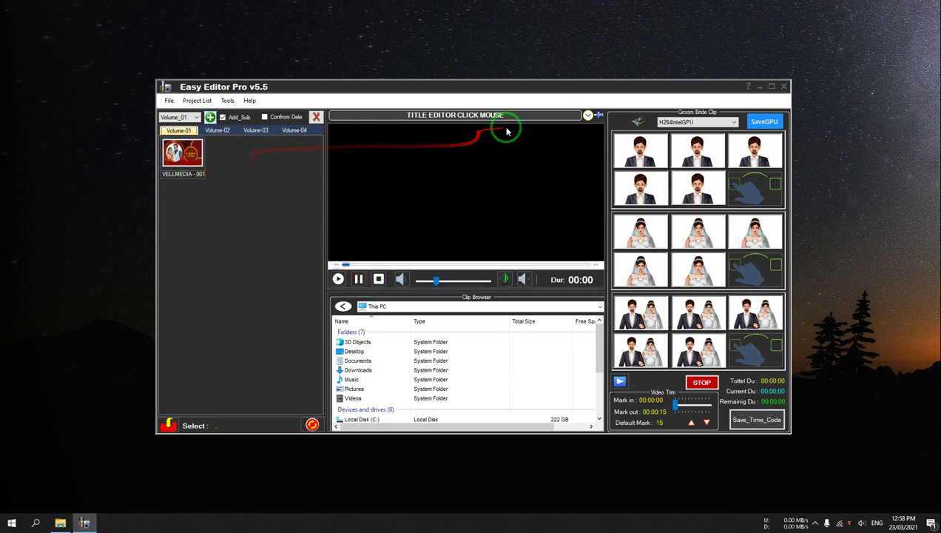
Step: Preview the first three Tamil titles in the title editor and close the editor
{"action": "left_click", "coordinate": [587, 115]}
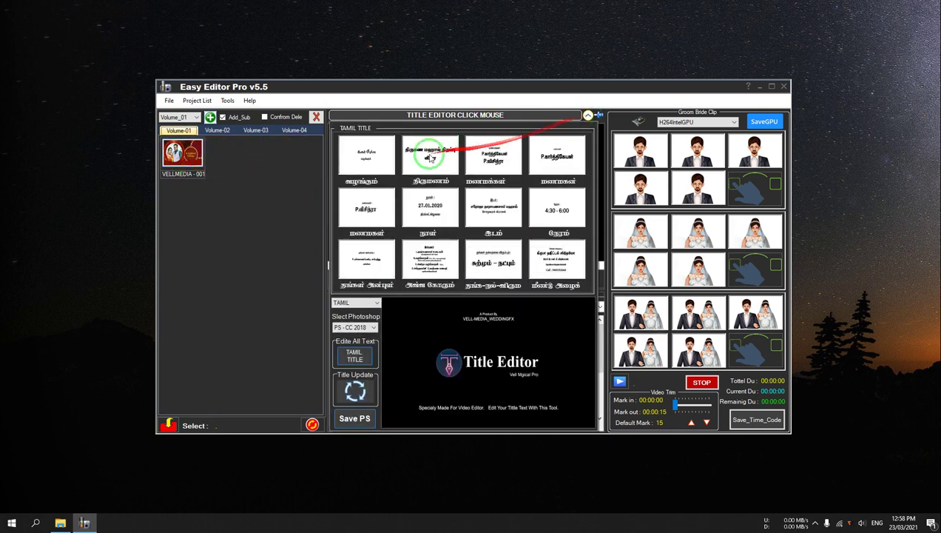
{"action": "left_click", "coordinate": [352, 151]}
{"action": "left_click", "coordinate": [430, 152]}
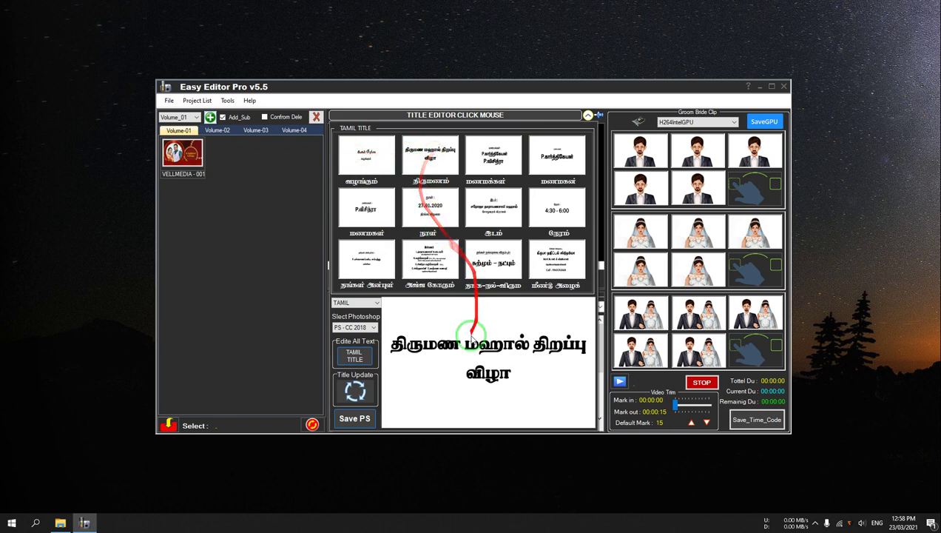
{"action": "left_click", "coordinate": [494, 152]}
{"action": "left_click", "coordinate": [354, 374]}
{"action": "left_click", "coordinate": [163, 148]}
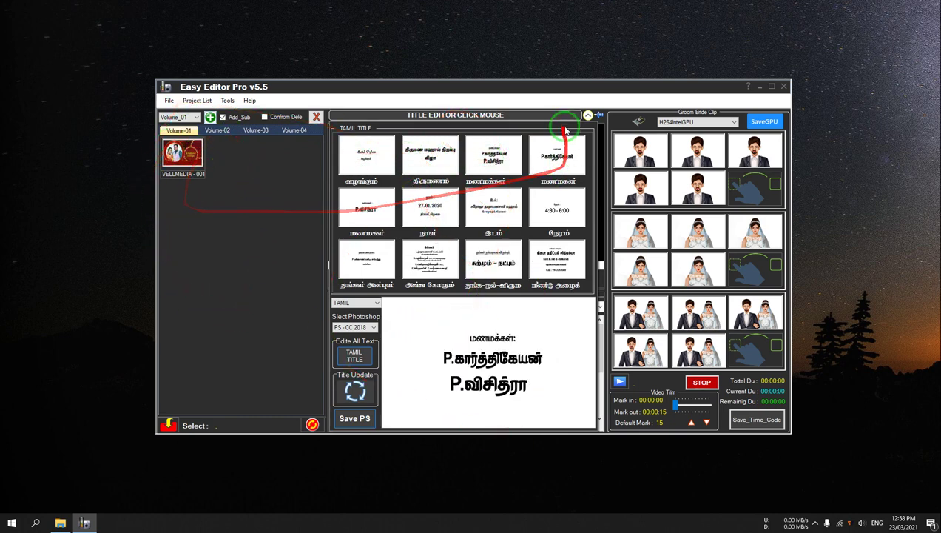
{"action": "left_click", "coordinate": [588, 115]}
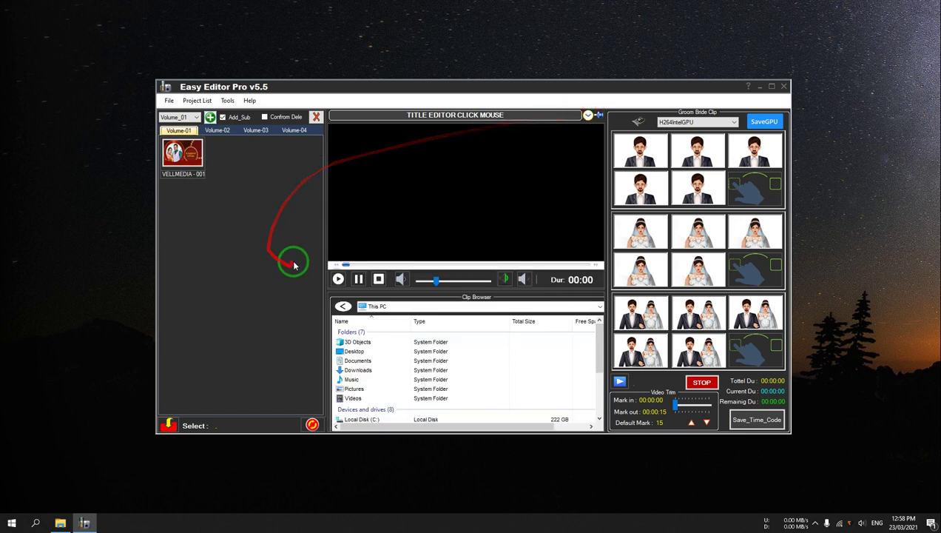
Step: Preview the Tamil couple and venue titles in the title editor and close the editor
{"action": "left_click", "coordinate": [588, 115]}
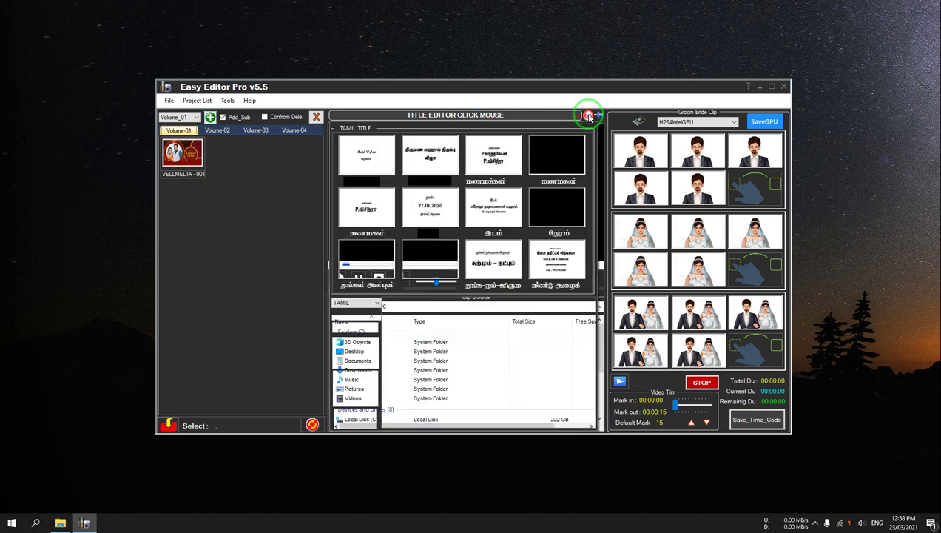
{"action": "left_click", "coordinate": [494, 157]}
{"action": "left_click", "coordinate": [472, 220]}
{"action": "left_click", "coordinate": [588, 114]}
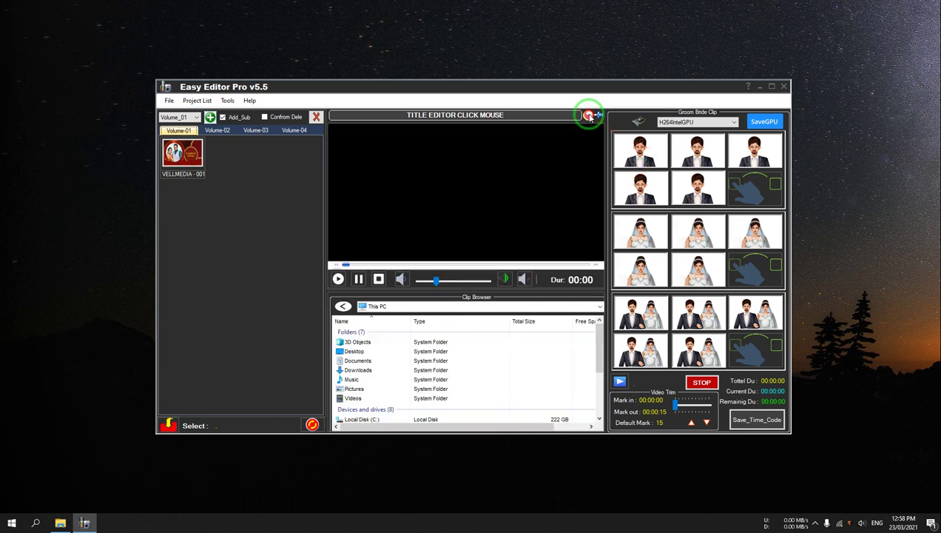
Step: Add a project with 4 at the Project Name prompt and choose Demo from D:\VellMedia\ENGLISH TITLE\Volume-01\VELLMEDIA - 002\WrokPath as its demo video
{"action": "left_click", "coordinate": [210, 117]}
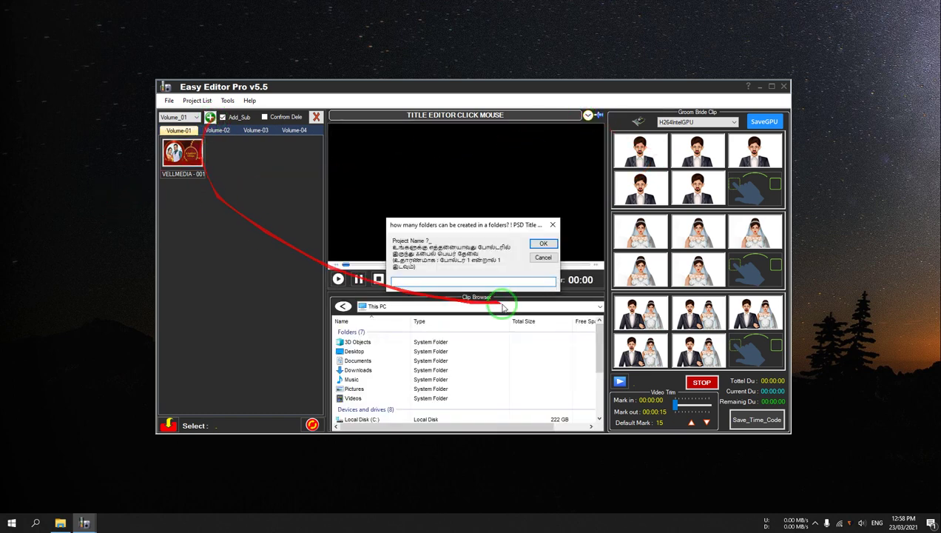
{"action": "left_click", "coordinate": [495, 281]}
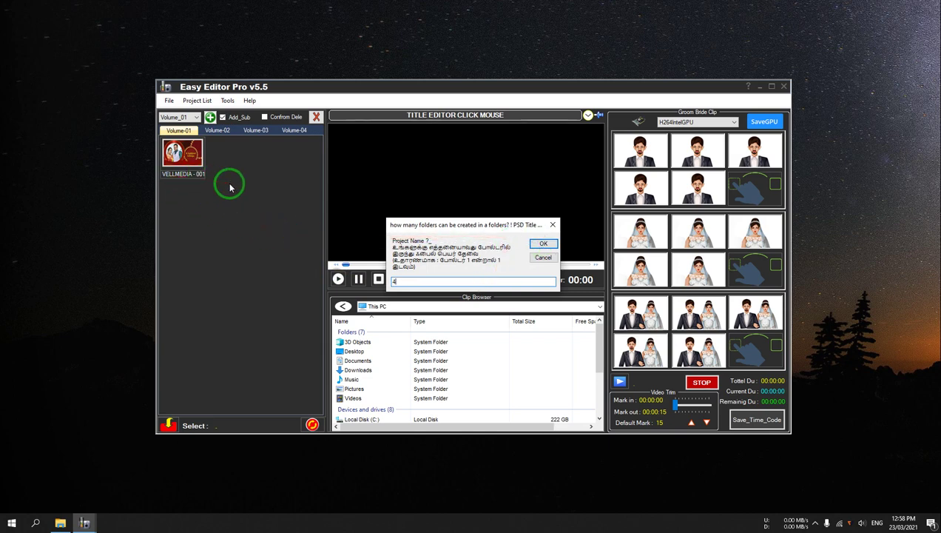
{"action": "left_click", "coordinate": [540, 244]}
{"action": "left_click", "coordinate": [398, 137]}
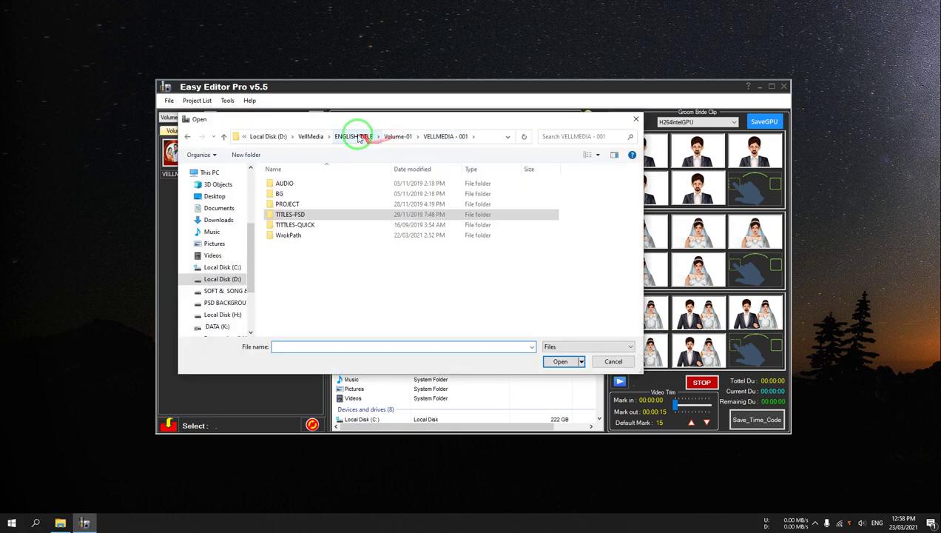
{"action": "left_click", "coordinate": [401, 137]}
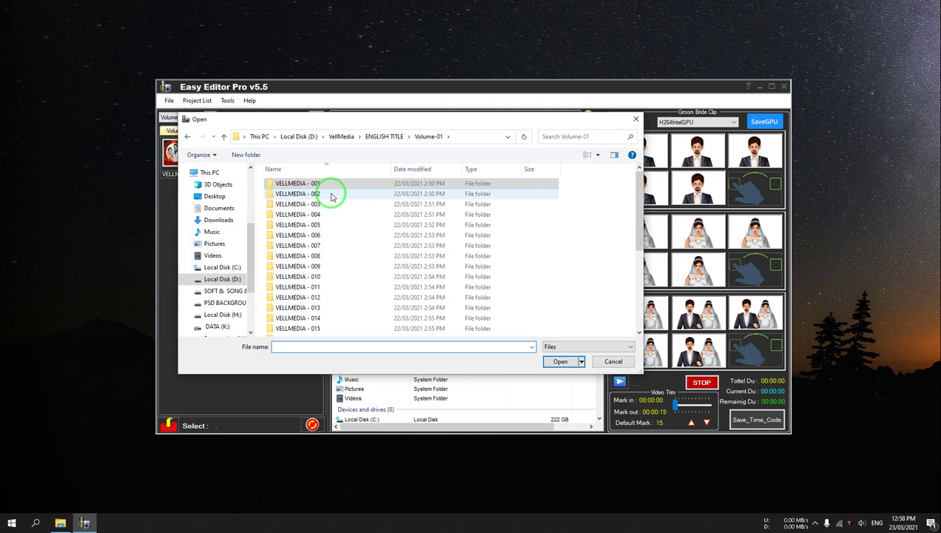
{"action": "double_click", "coordinate": [330, 195]}
{"action": "left_click", "coordinate": [311, 247]}
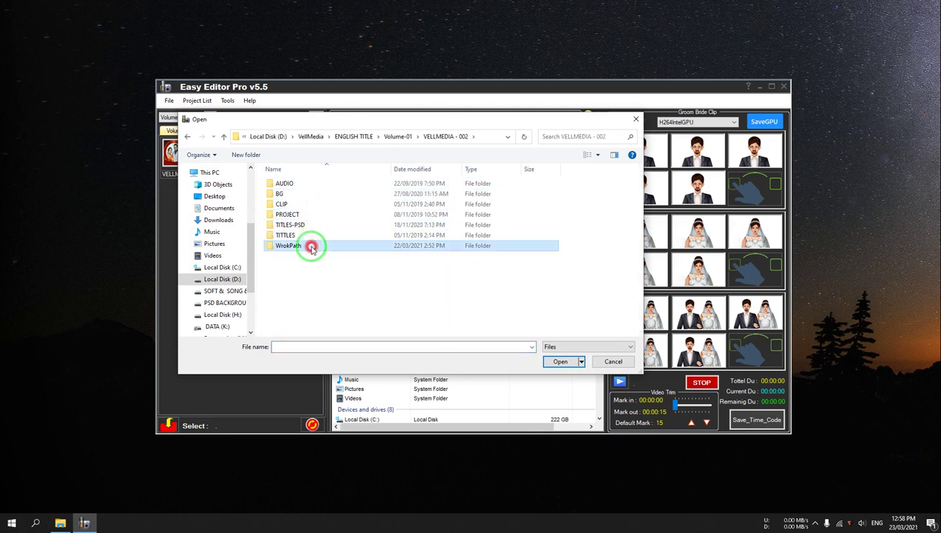
{"action": "double_click", "coordinate": [311, 248]}
{"action": "double_click", "coordinate": [396, 207]}
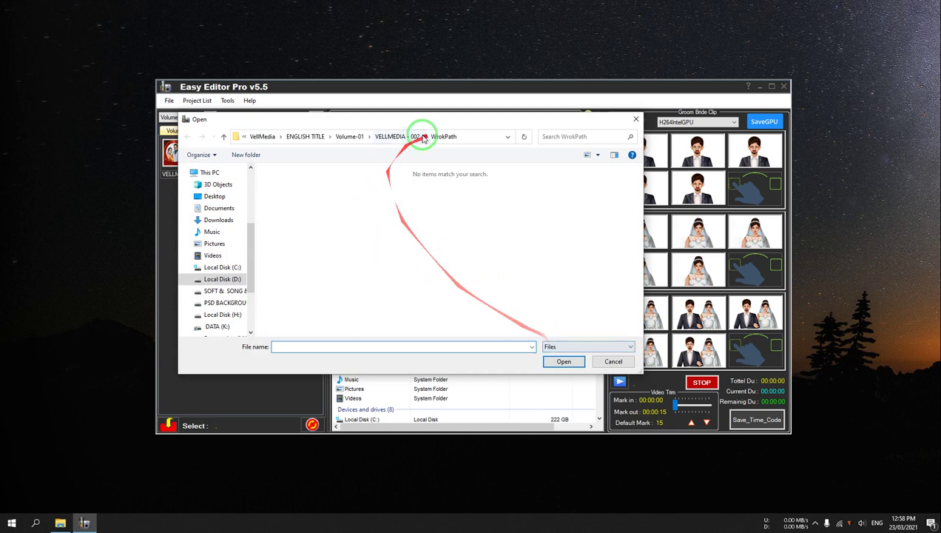
Step: Choose a Photoshop title file from the TITLES-PSD folder of VELLMEDIA - 002 for the new project
{"action": "left_click", "coordinate": [403, 137]}
{"action": "left_click", "coordinate": [307, 227]}
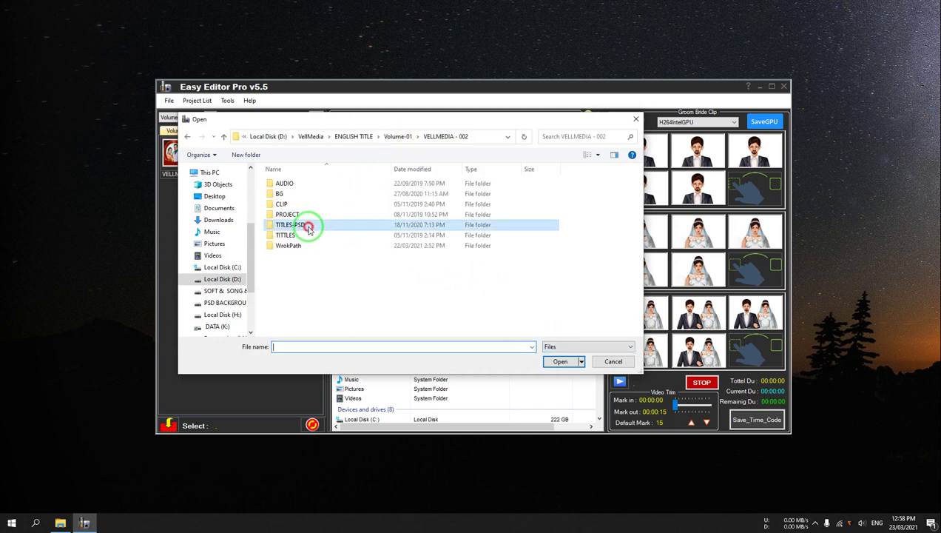
{"action": "left_click", "coordinate": [316, 226]}
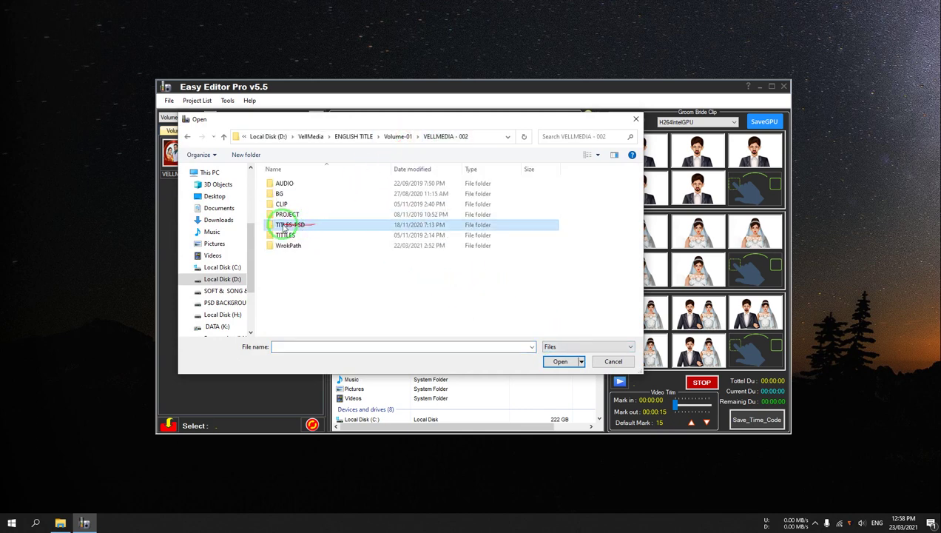
{"action": "double_click", "coordinate": [307, 226]}
{"action": "left_click", "coordinate": [337, 184]}
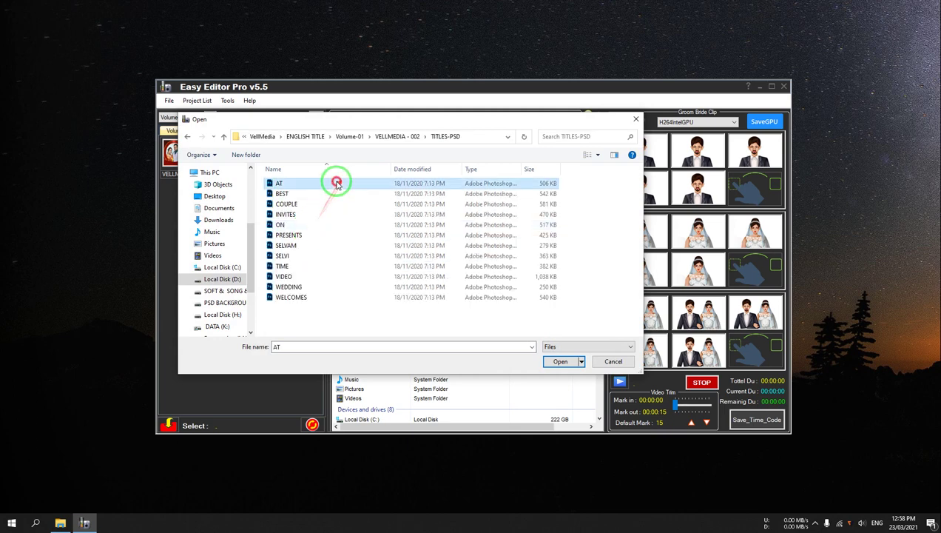
{"action": "left_click", "coordinate": [319, 247]}
{"action": "left_click", "coordinate": [301, 299]}
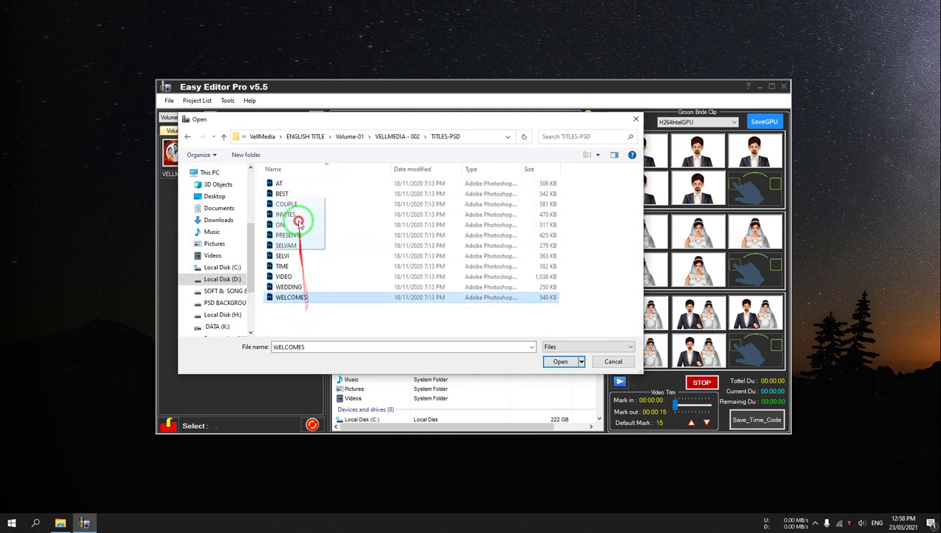
{"action": "double_click", "coordinate": [320, 232]}
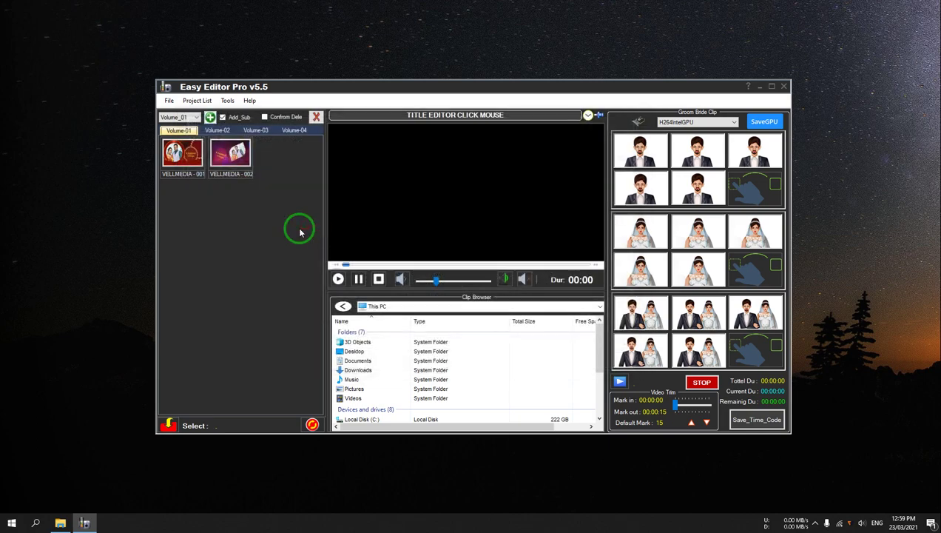
Step: Preview the demo video of the VELLMEDIA - 002 project and open the project's PSD title files in Photoshop
{"action": "left_click", "coordinate": [232, 156]}
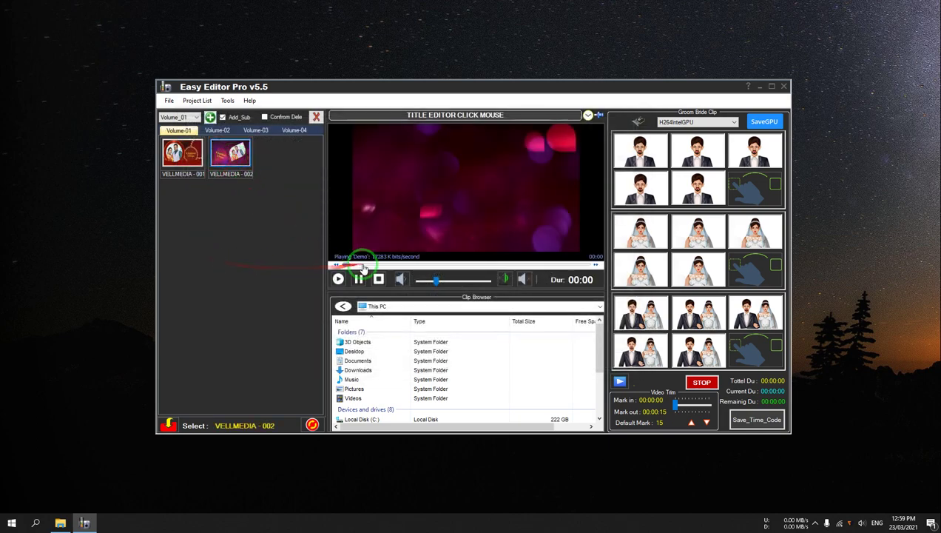
{"action": "left_click", "coordinate": [359, 280]}
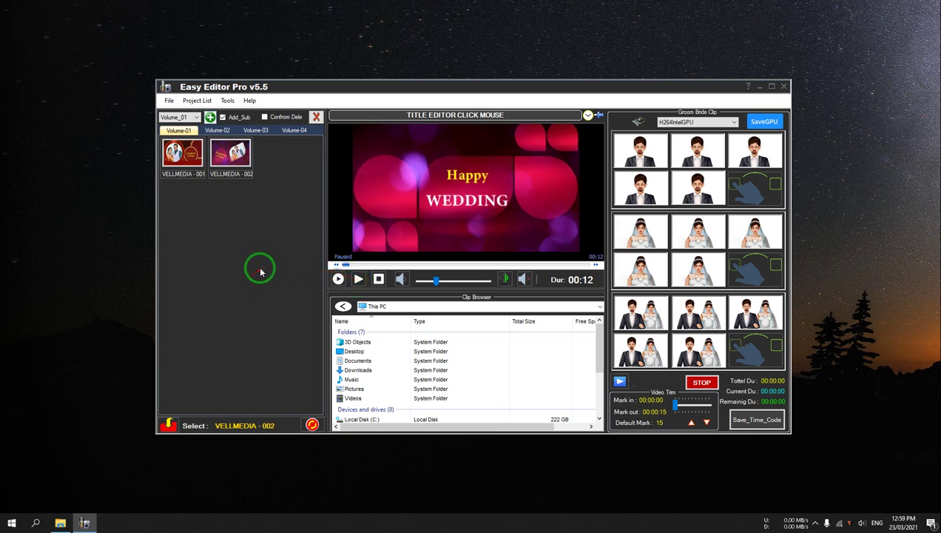
{"action": "left_click", "coordinate": [231, 154]}
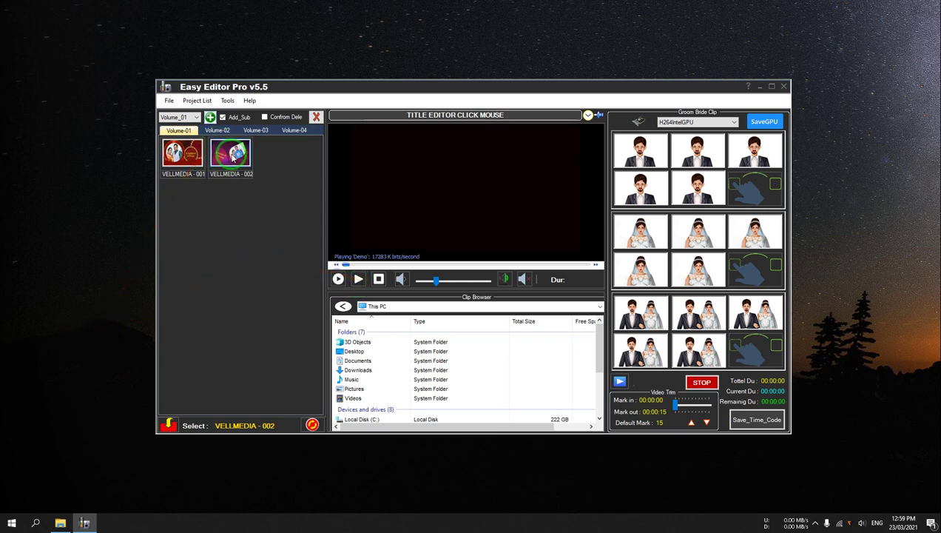
{"action": "left_click", "coordinate": [603, 365]}
{"action": "left_click", "coordinate": [359, 280]}
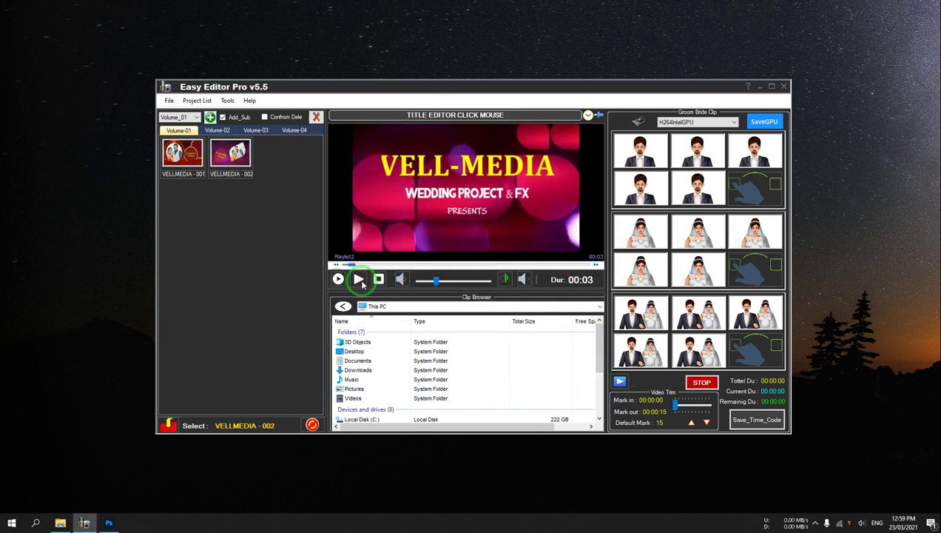
{"action": "left_click", "coordinate": [343, 282]}
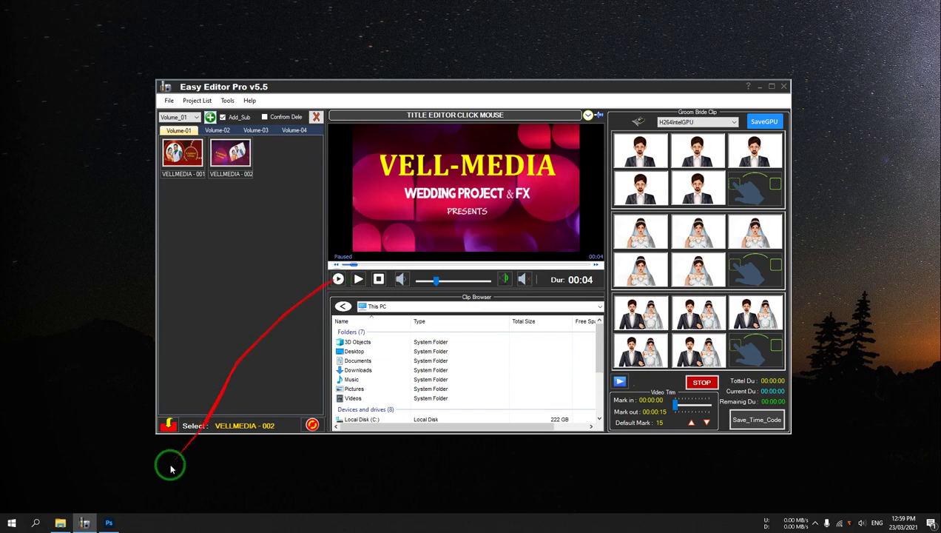
{"action": "left_click", "coordinate": [109, 522]}
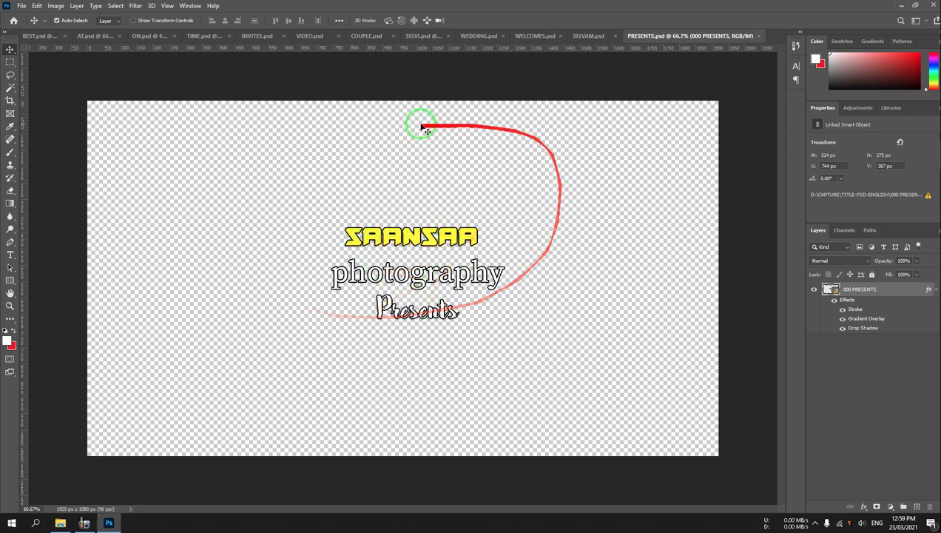
{"action": "left_click", "coordinate": [903, 7]}
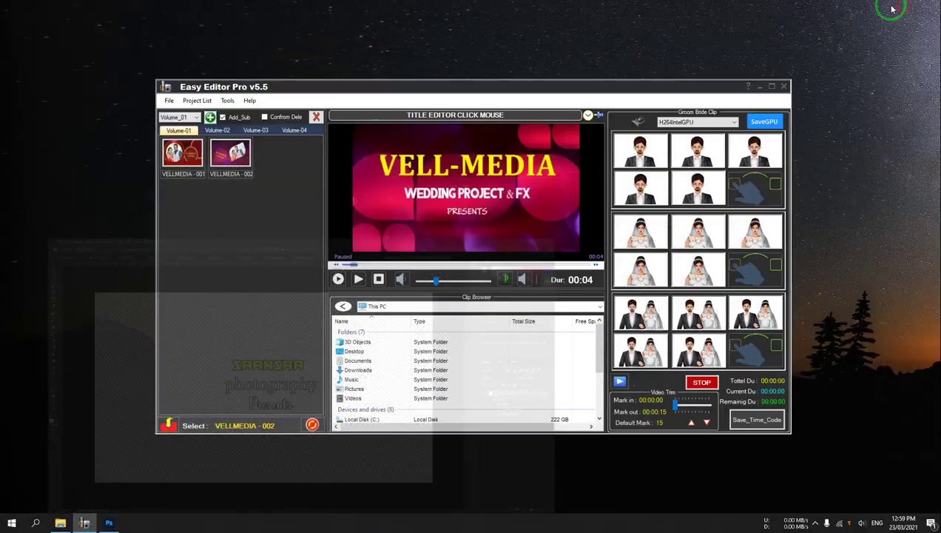
Step: Select the first Tamil title in the title editor and set the Photoshop version to PS - CC 2021
{"action": "left_click", "coordinate": [588, 117]}
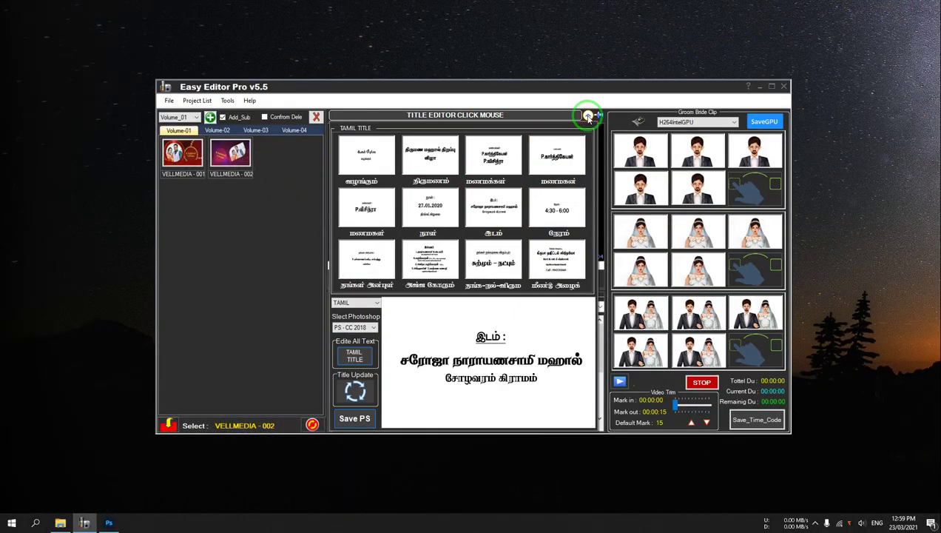
{"action": "left_click", "coordinate": [353, 157]}
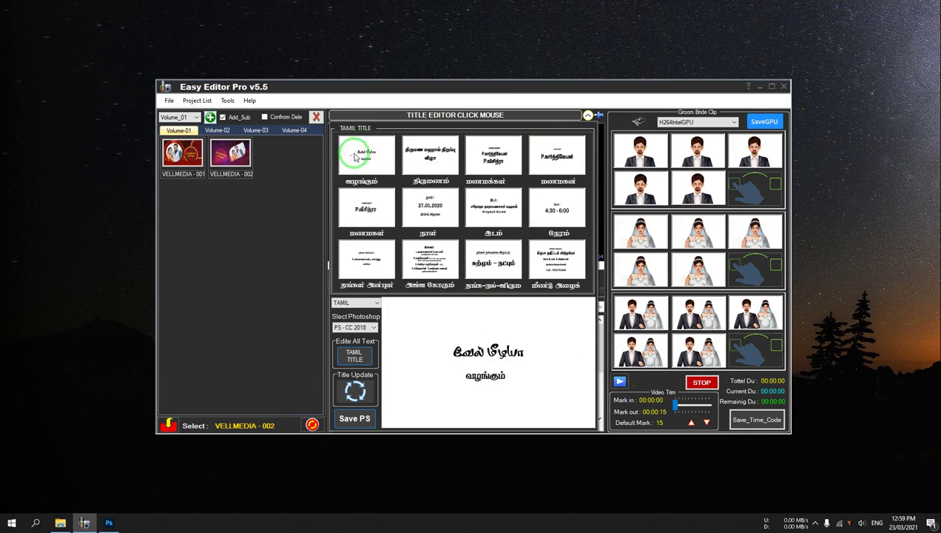
{"action": "left_click", "coordinate": [494, 292]}
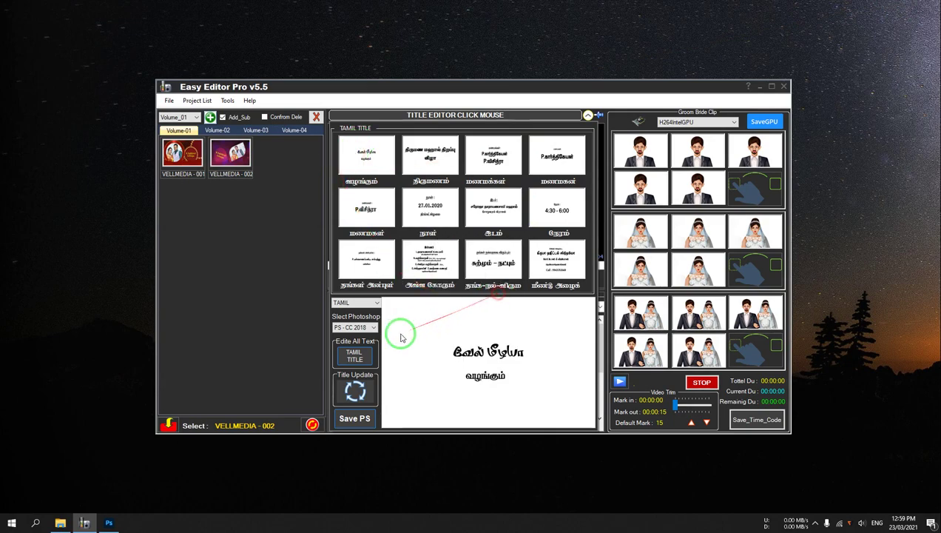
{"action": "left_click", "coordinate": [355, 327]}
{"action": "left_click", "coordinate": [356, 356]}
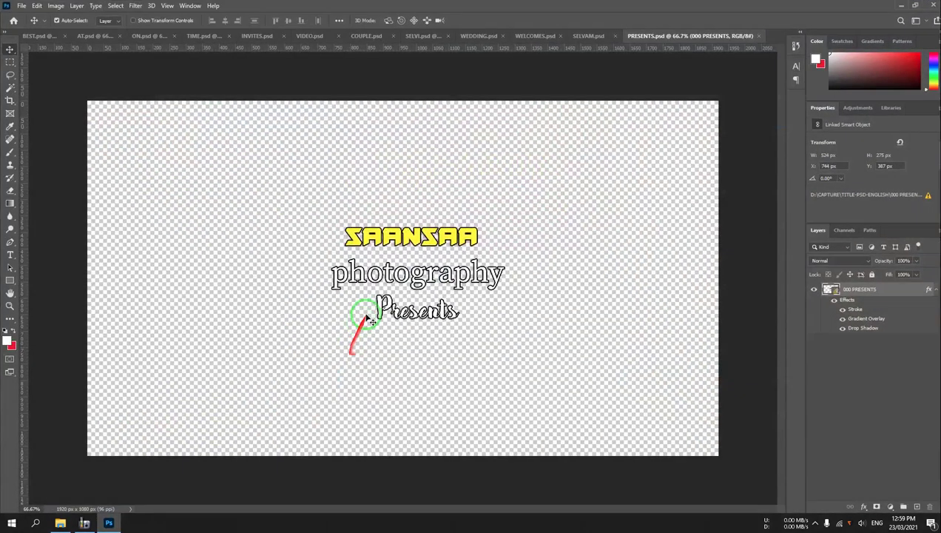
{"action": "left_click", "coordinate": [898, 5]}
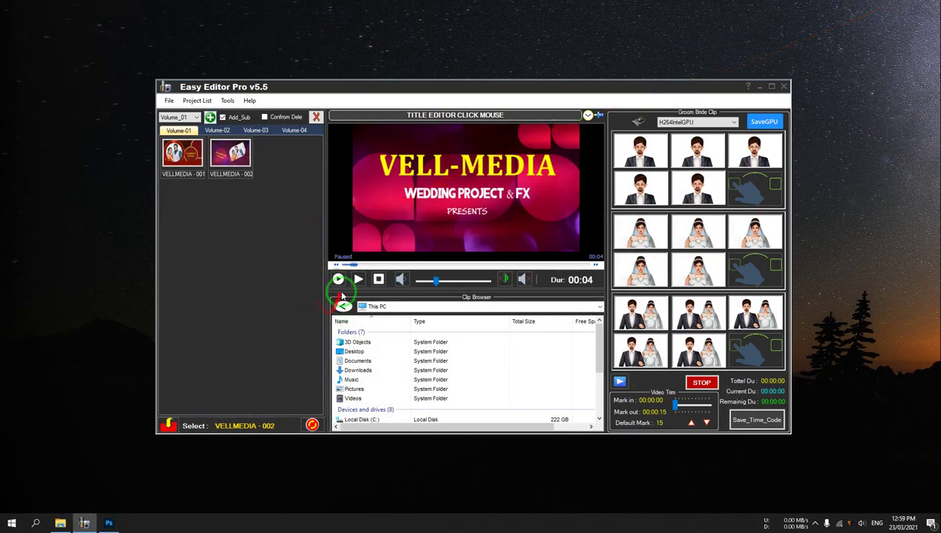
Step: Keep the title editor pinned while opening the first Tamil title in Photoshop, and unpin the editor
{"action": "left_click", "coordinate": [599, 115]}
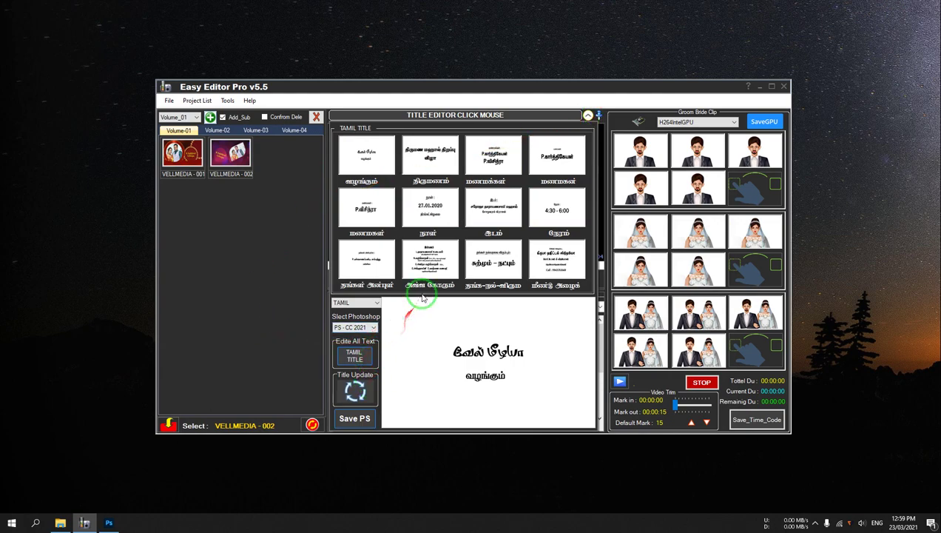
{"action": "left_click", "coordinate": [372, 152]}
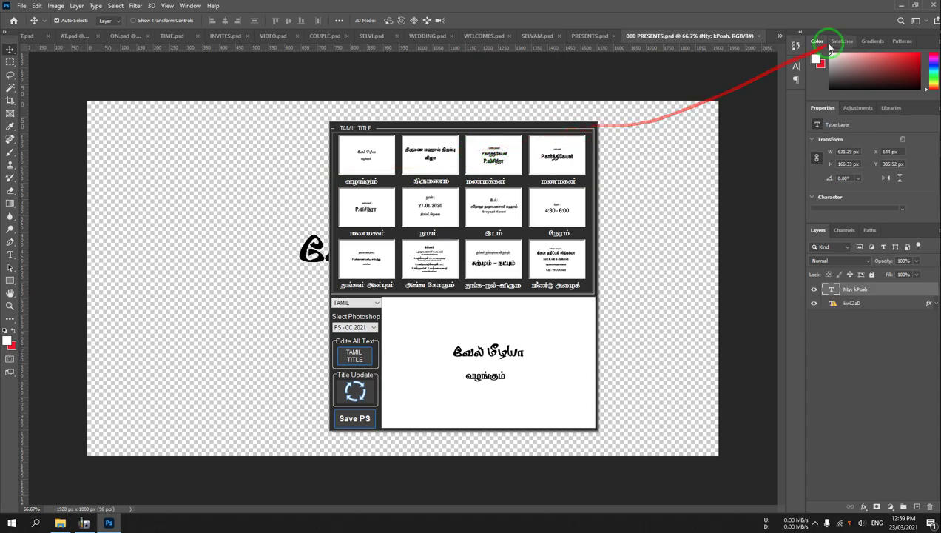
{"action": "left_click", "coordinate": [898, 5]}
{"action": "left_click", "coordinate": [602, 123]}
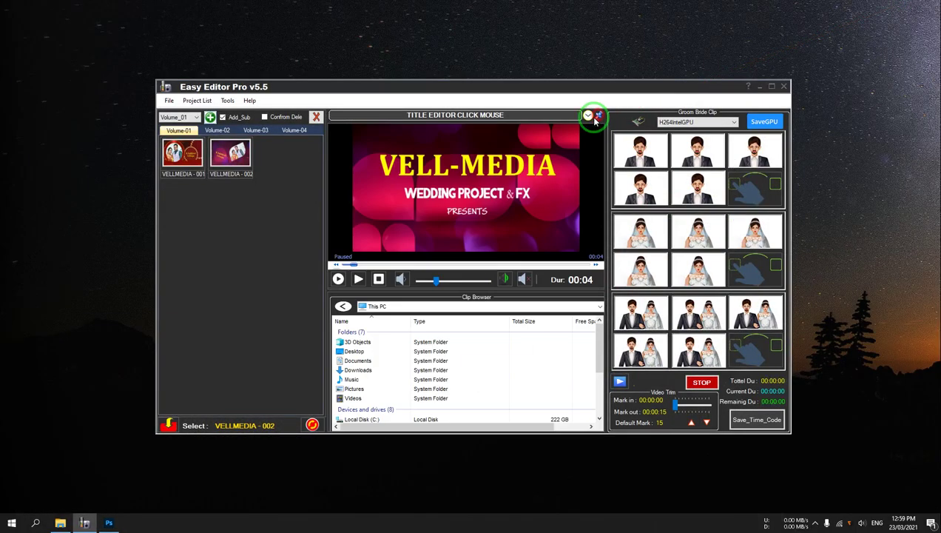
Step: Switch to Photoshop, select and commit the upper text line of 000 PRESENTS.psd, and save and close the file
{"action": "left_click", "coordinate": [108, 523]}
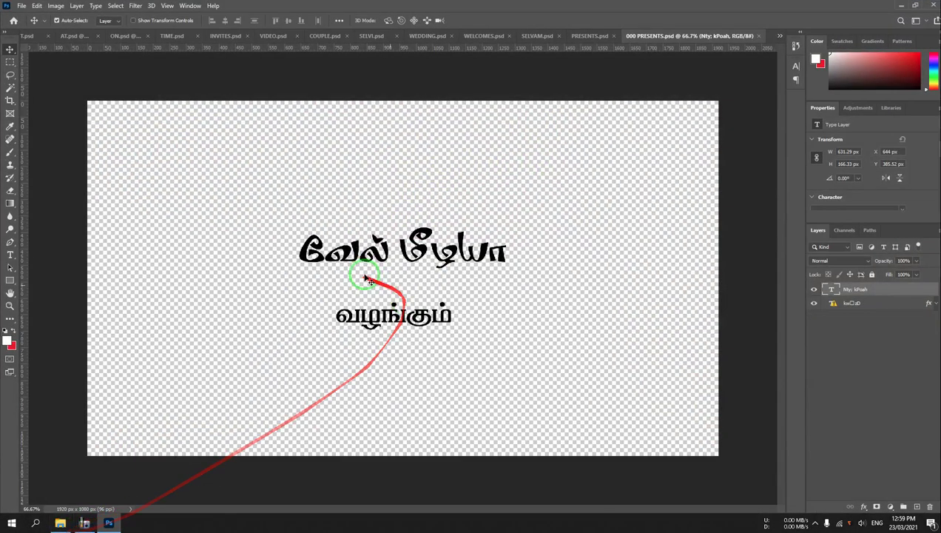
{"action": "double_click", "coordinate": [378, 252]}
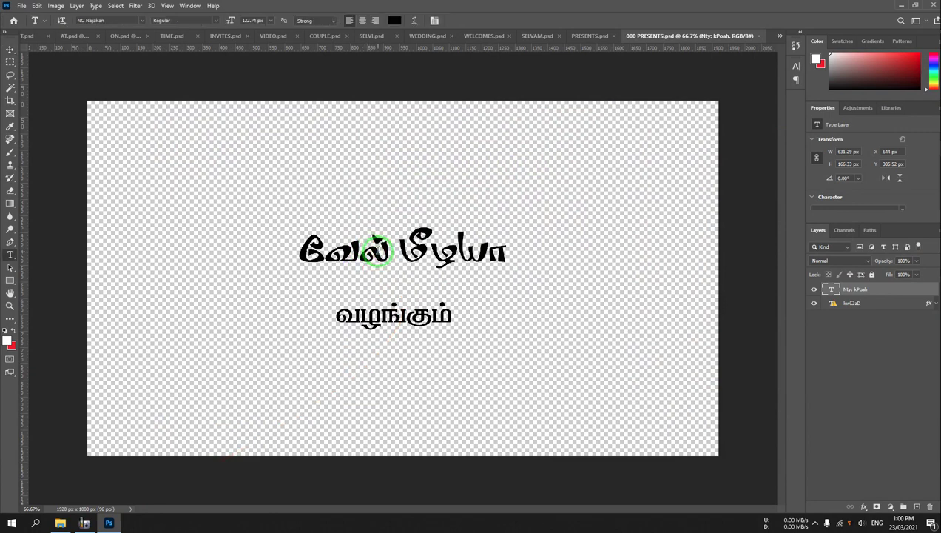
{"action": "left_click_drag", "start_coordinate": [374, 254], "coordinate": [312, 256]}
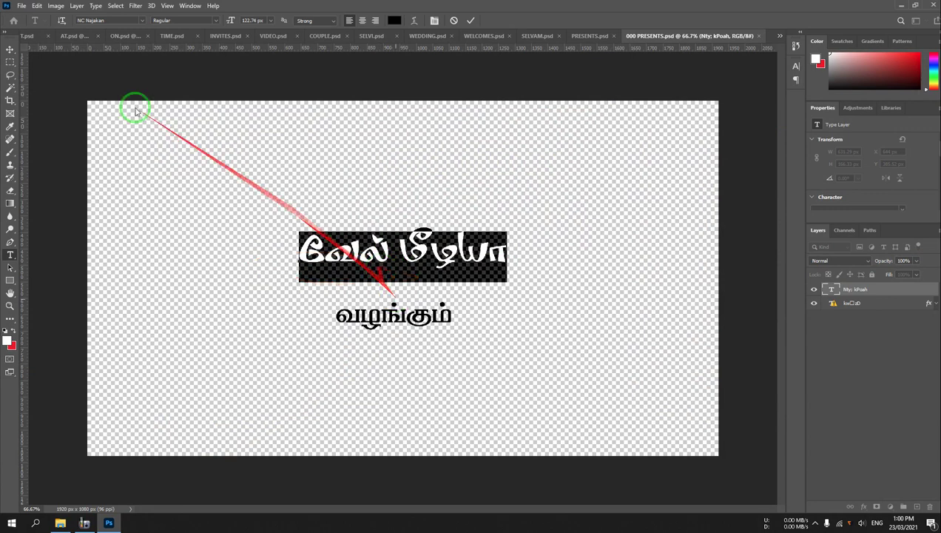
{"action": "left_click", "coordinate": [10, 49]}
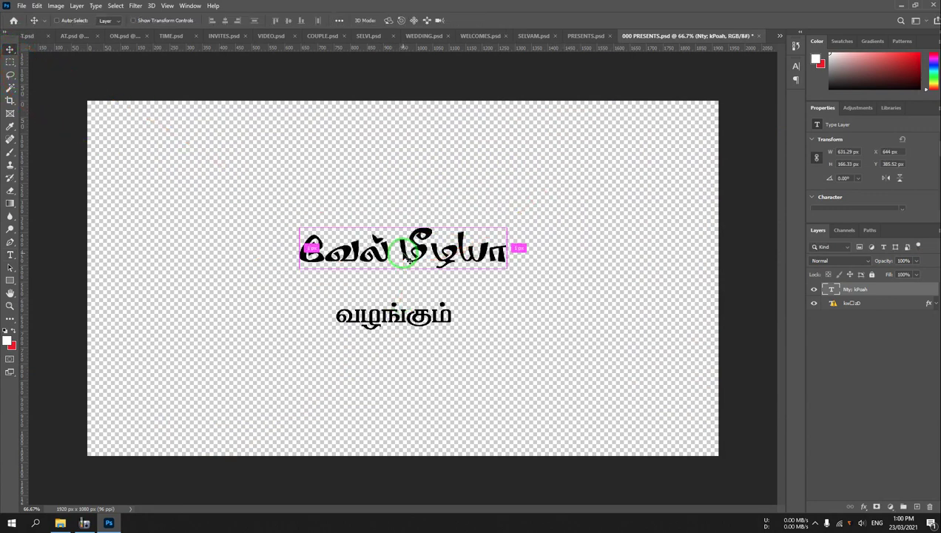
{"action": "key", "text": "ctrl+s"}
{"action": "left_click", "coordinate": [759, 37]}
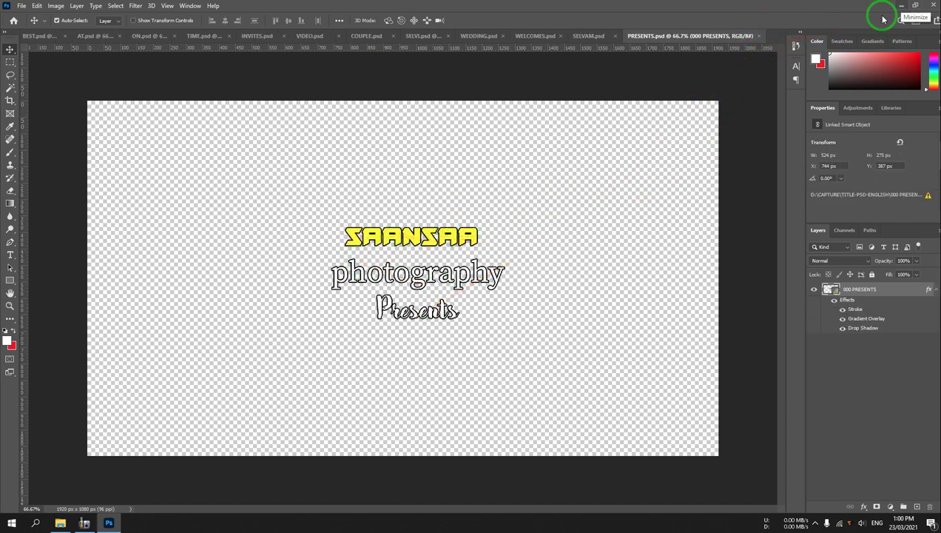
Step: Switch to Easy Editor Pro and run the title update for VELLMEDIA - 002 on the PSDs open in Photoshop
{"action": "left_click", "coordinate": [85, 523]}
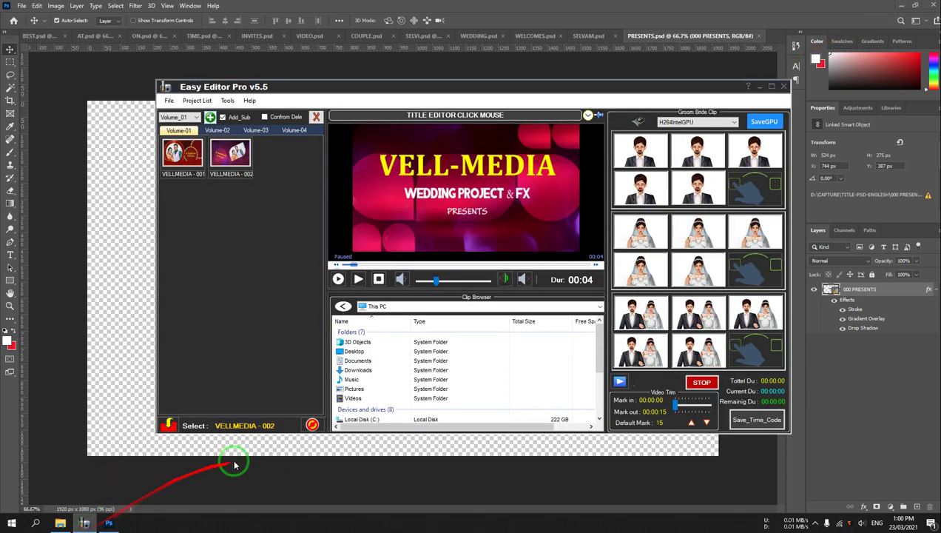
{"action": "left_click", "coordinate": [312, 425]}
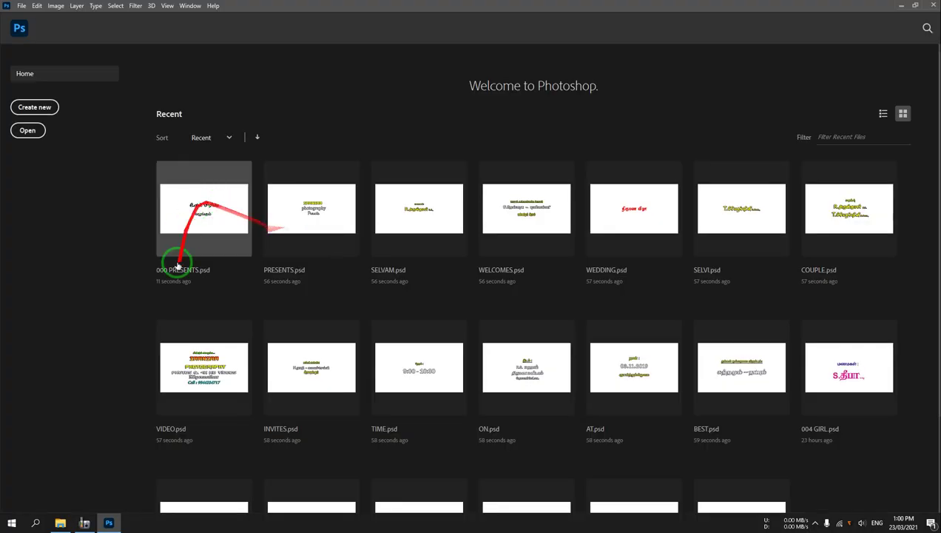
Step: Switch to Easy Editor Pro and open the title PSDs of VELLMEDIA - 002 in Photoshop
{"action": "left_click", "coordinate": [901, 5]}
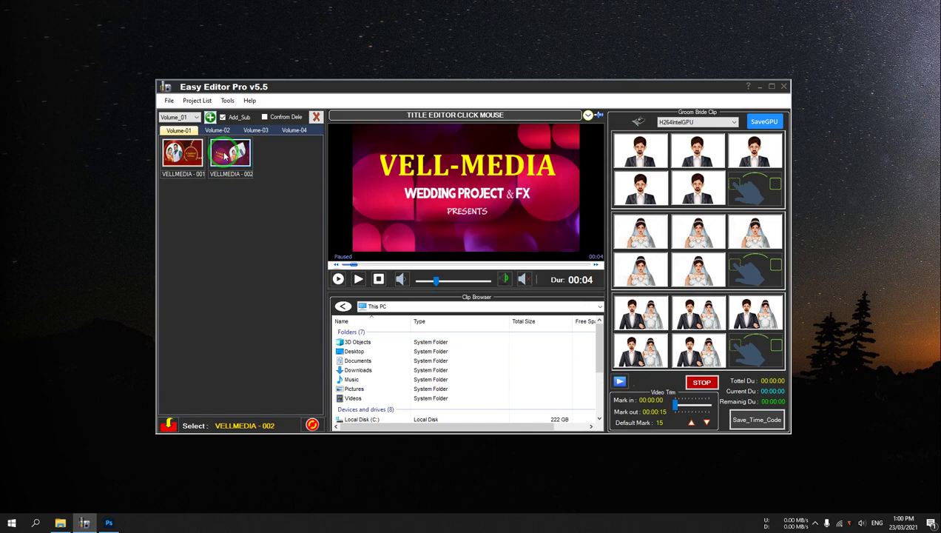
{"action": "double_click", "coordinate": [226, 155]}
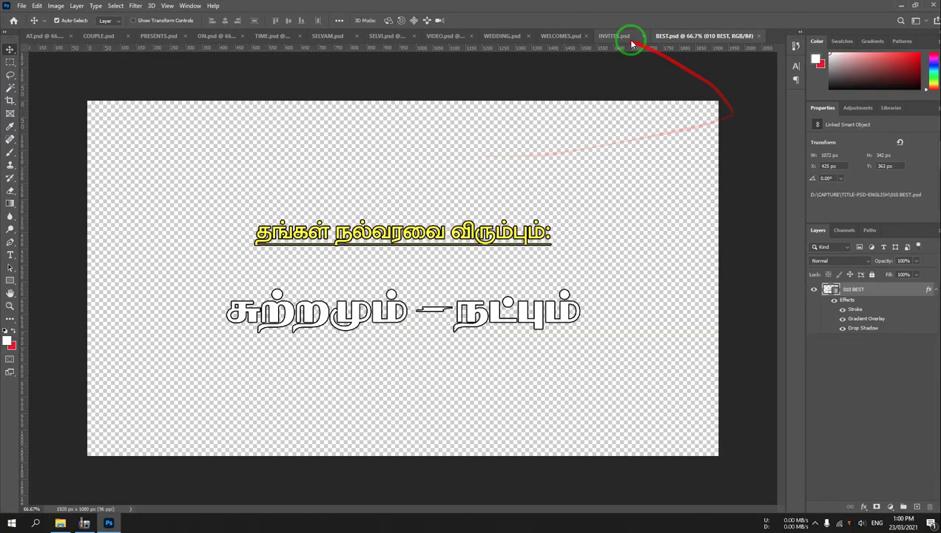
Step: Examine the updated title text in each open PSD, from INVITES.psd through PRESENTS.psd, COUPLE.psd and AT.psd
{"action": "left_click", "coordinate": [608, 37]}
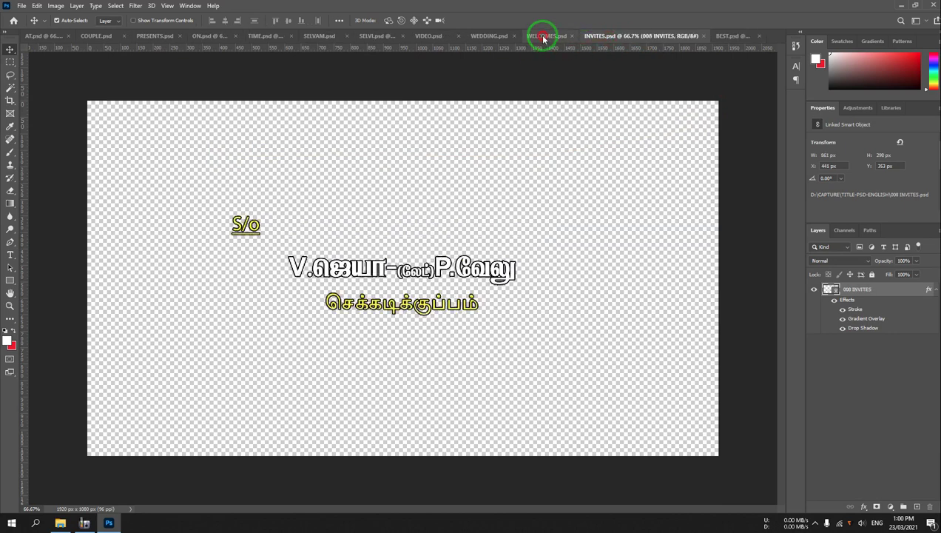
{"action": "left_click", "coordinate": [544, 37]}
{"action": "left_click", "coordinate": [476, 37]}
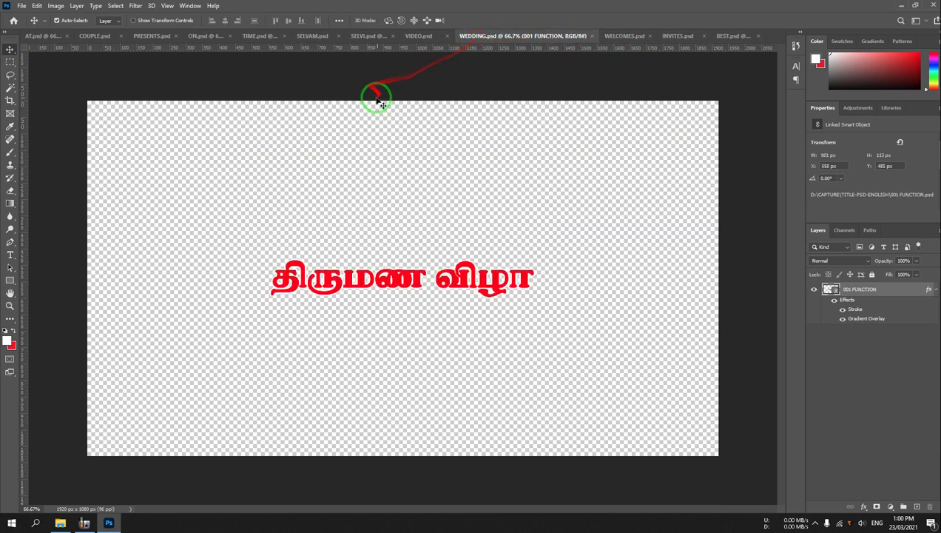
{"action": "left_click", "coordinate": [406, 37]}
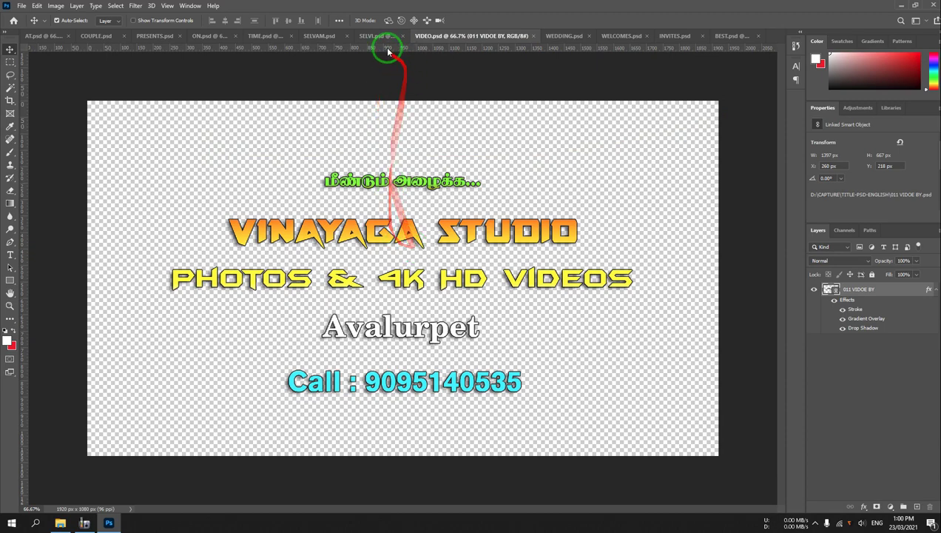
{"action": "left_click", "coordinate": [380, 37]}
{"action": "left_click", "coordinate": [321, 39]}
{"action": "left_click", "coordinate": [263, 39]}
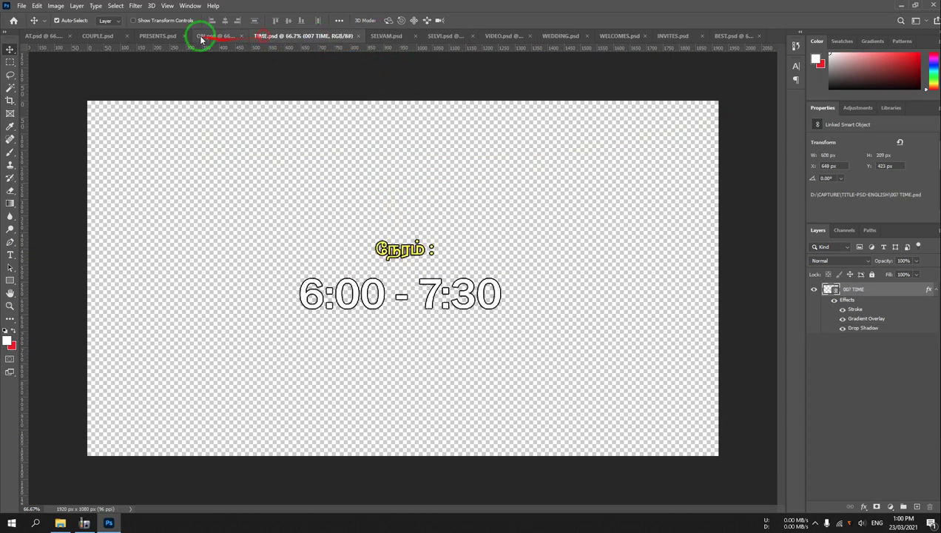
{"action": "left_click", "coordinate": [201, 36]}
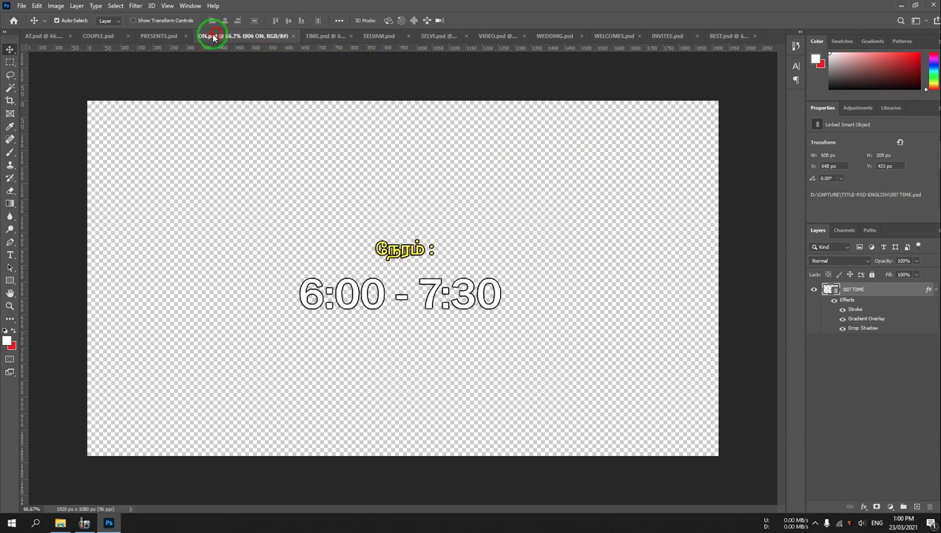
{"action": "left_click", "coordinate": [111, 37]}
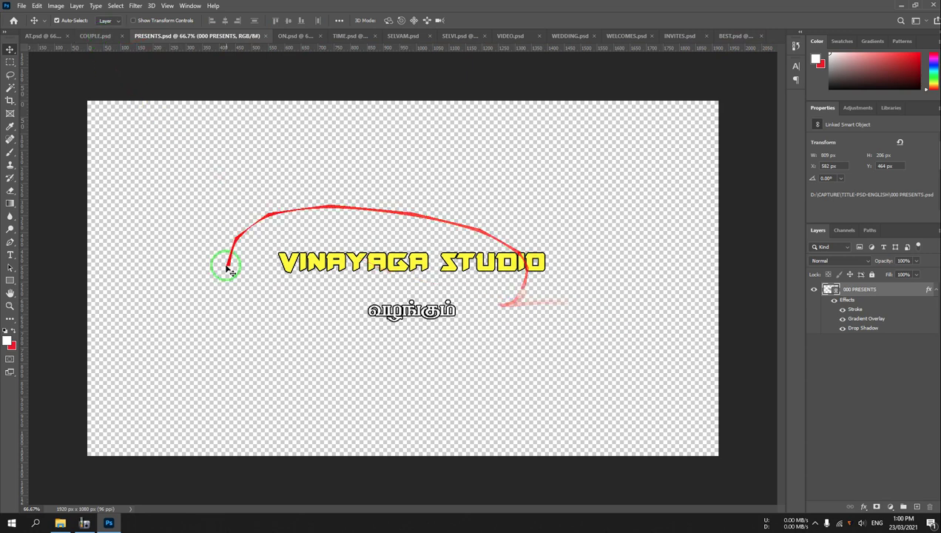
{"action": "left_click_drag", "start_coordinate": [197, 216], "coordinate": [613, 424]}
{"action": "left_click", "coordinate": [661, 391]}
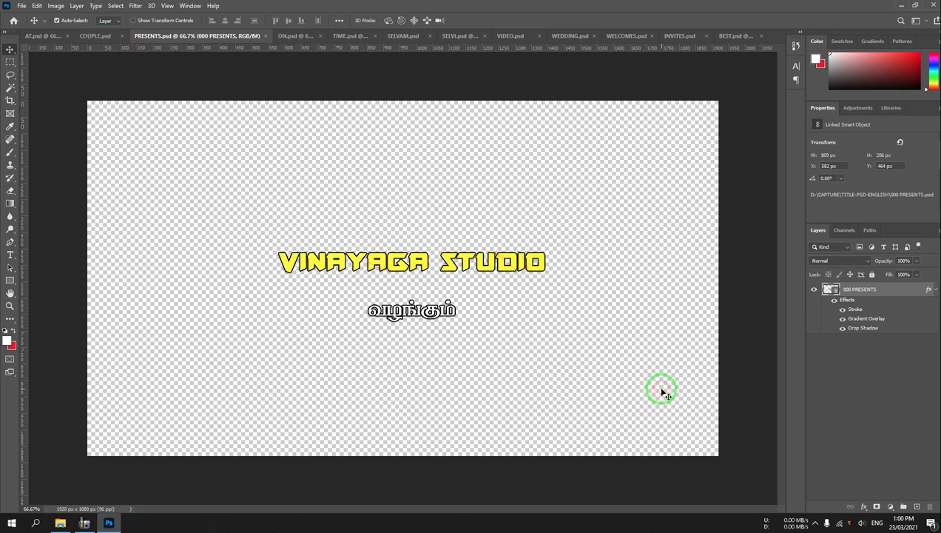
{"action": "left_click", "coordinate": [97, 37]}
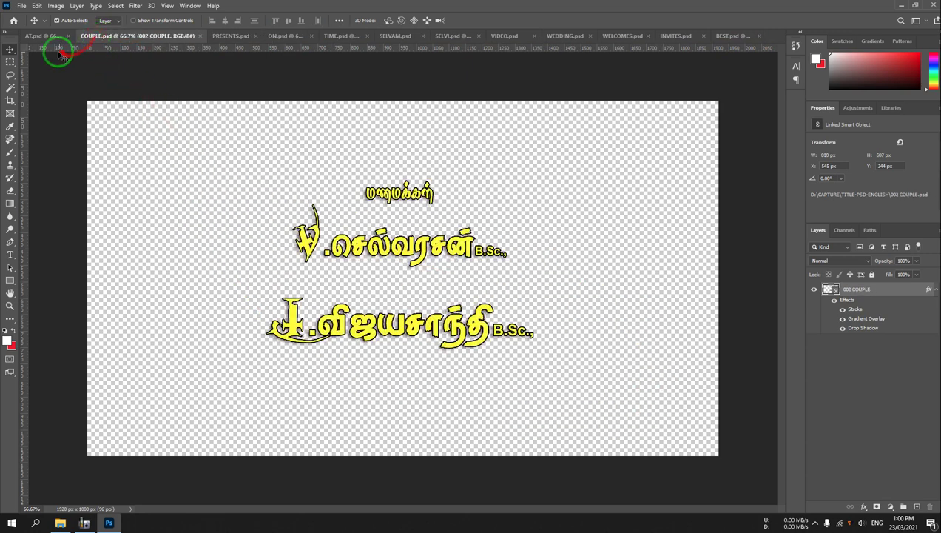
{"action": "left_click", "coordinate": [44, 37]}
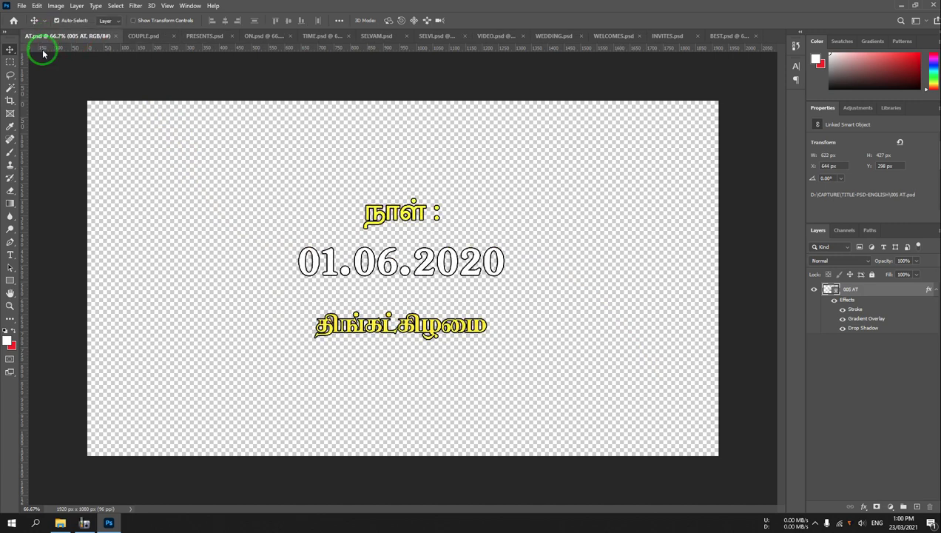
{"action": "left_click", "coordinate": [136, 36]}
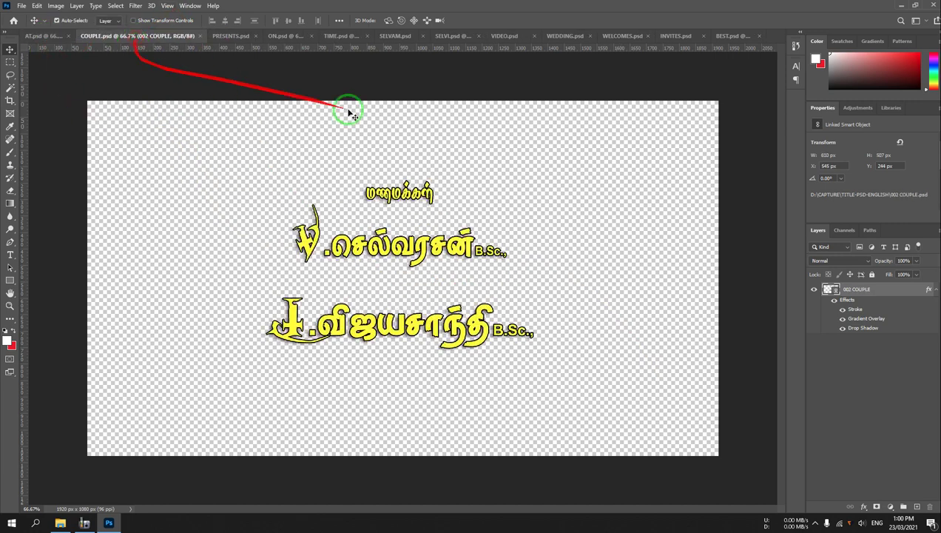
Step: Close all the open title PSDs in Photoshop
{"action": "key", "text": "ctrl+w"}
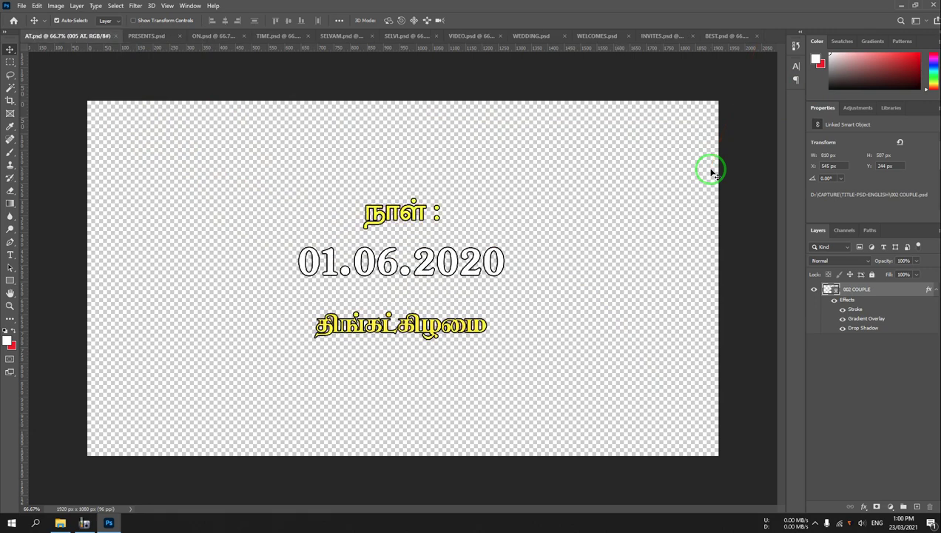
{"action": "key", "text": "ctrl+w"}
{"action": "key", "text": "ctrl+w"}
{"action": "key", "text": "ctrl+w"}
{"action": "key", "text": "ctrl+w"}
{"action": "key", "text": "ctrl+w"}
{"action": "key", "text": "ctrl+w"}
{"action": "key", "text": "ctrl+w"}
{"action": "key", "text": "ctrl+w"}
{"action": "key", "text": "ctrl+w"}
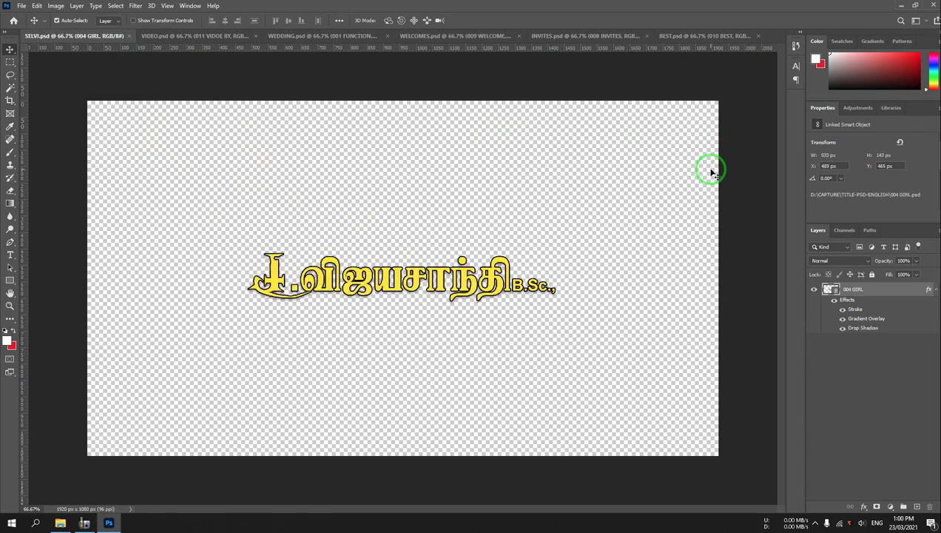
{"action": "key", "text": "ctrl+w"}
{"action": "key", "text": "ctrl+w"}
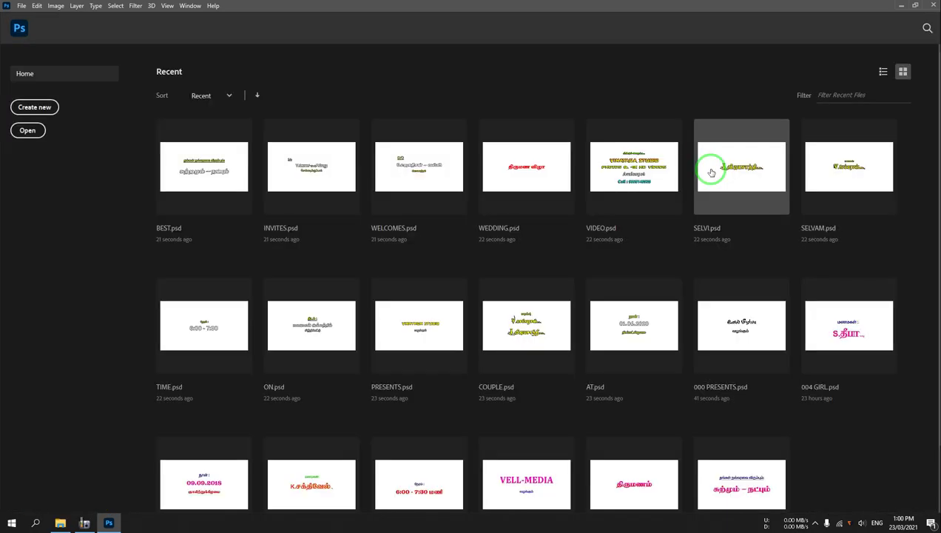
Step: Switch to Easy Editor Pro, stop the title preview playback, and maximize the program window
{"action": "left_click", "coordinate": [899, 9]}
{"action": "left_click", "coordinate": [364, 284]}
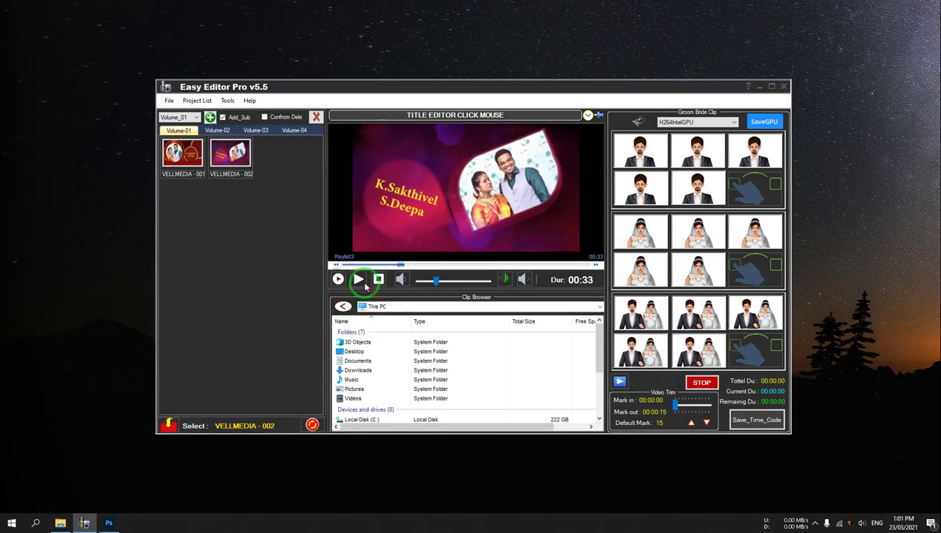
{"action": "left_click", "coordinate": [367, 285]}
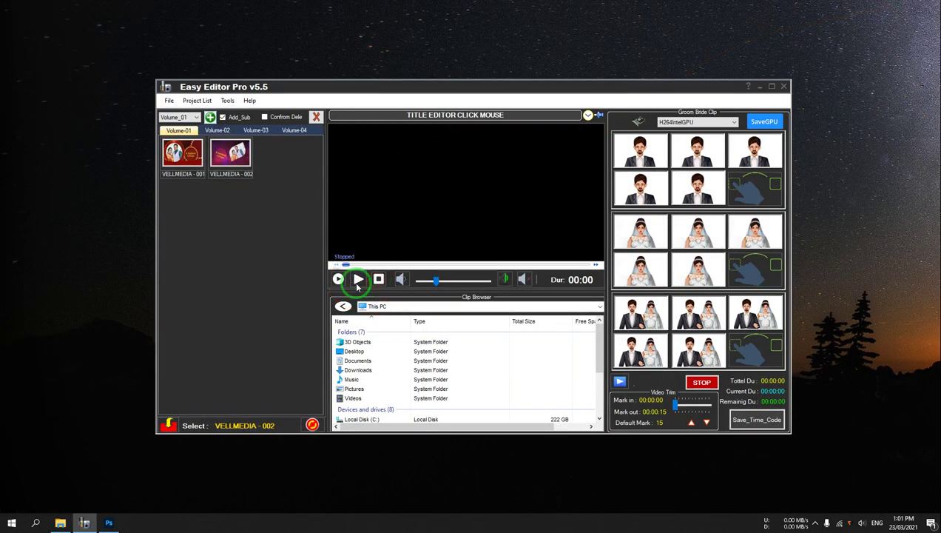
{"action": "left_click", "coordinate": [183, 152]}
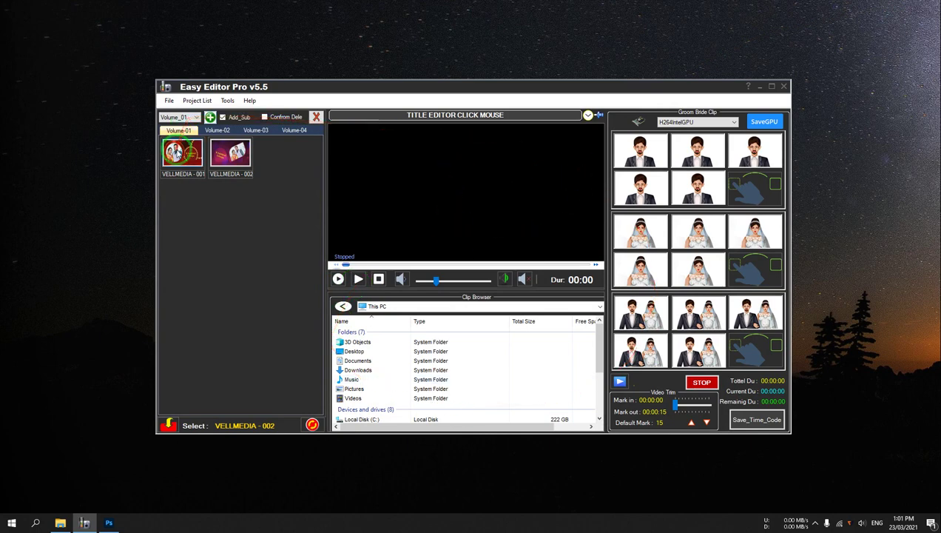
{"action": "left_click", "coordinate": [772, 86]}
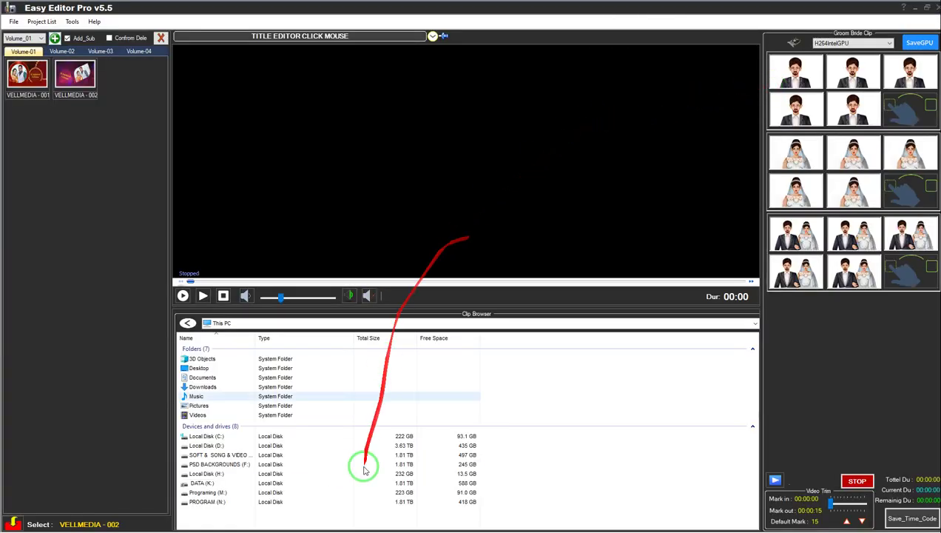
{"action": "left_click", "coordinate": [219, 475]}
{"action": "left_click", "coordinate": [201, 396]}
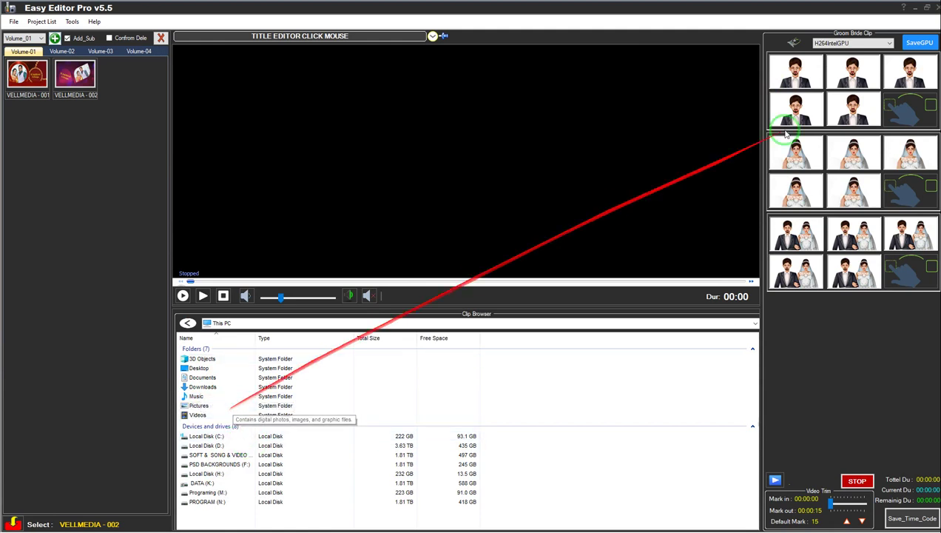
{"action": "left_click", "coordinate": [535, 281]}
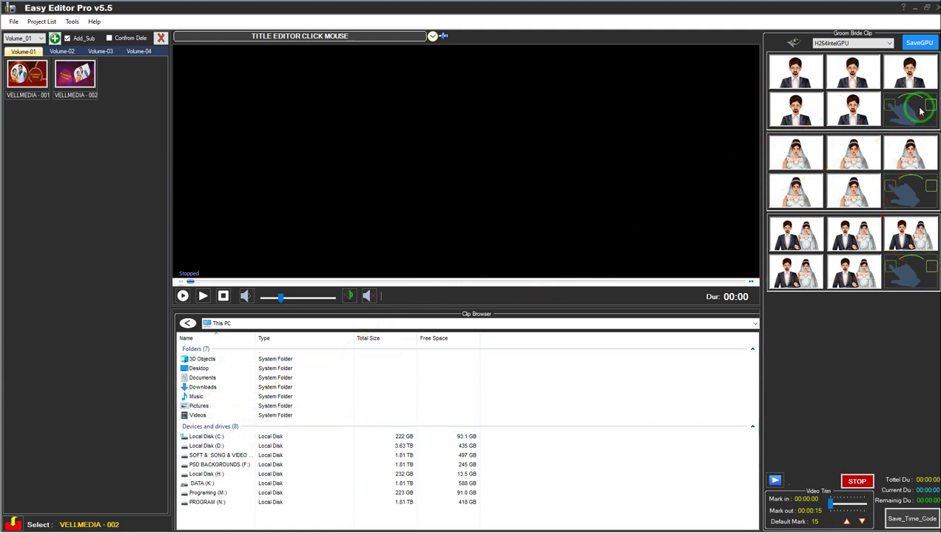
{"action": "left_click", "coordinate": [263, 339]}
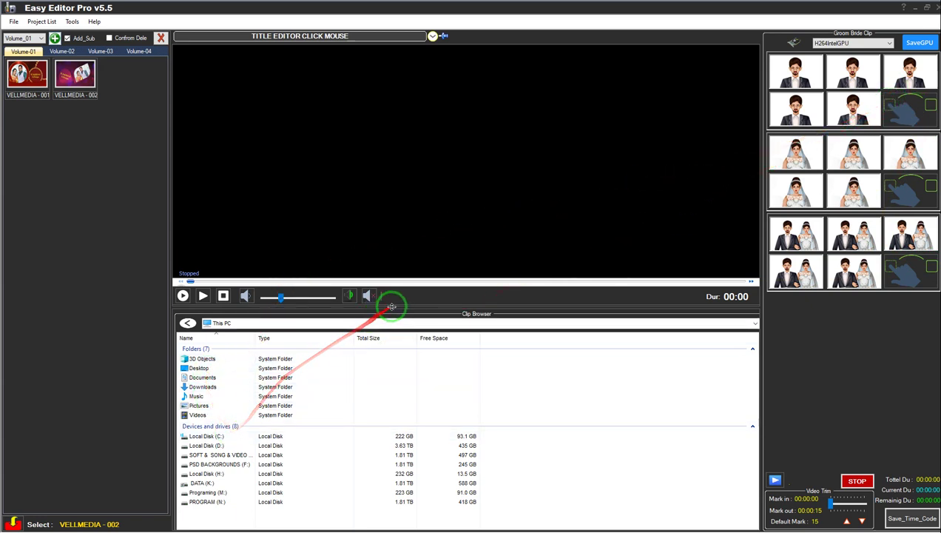
Step: Enlarge the Clip Browser upward until it covers the whole video preview area
{"action": "left_click_drag", "start_coordinate": [406, 306], "coordinate": [433, 296]}
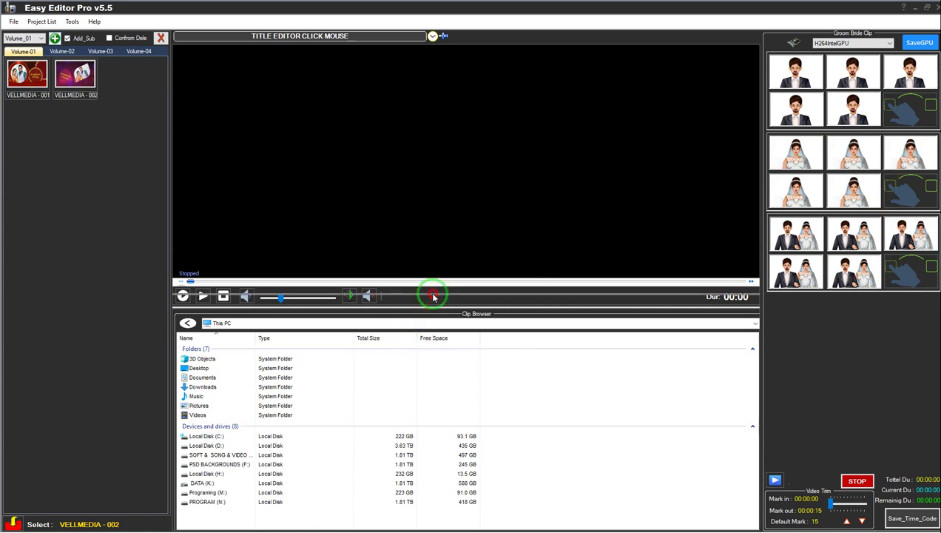
{"action": "left_click_drag", "start_coordinate": [433, 296], "coordinate": [433, 66]}
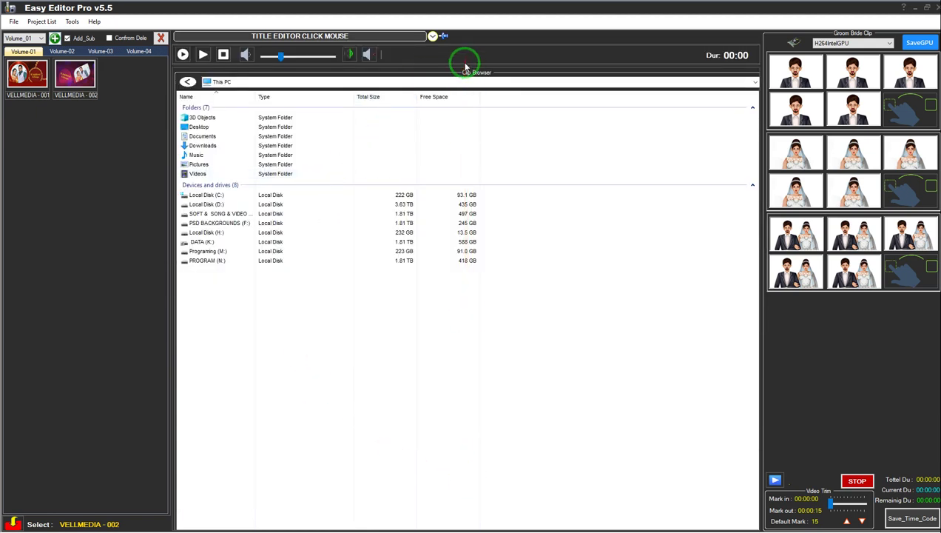
{"action": "left_click_drag", "start_coordinate": [465, 65], "coordinate": [435, 401]}
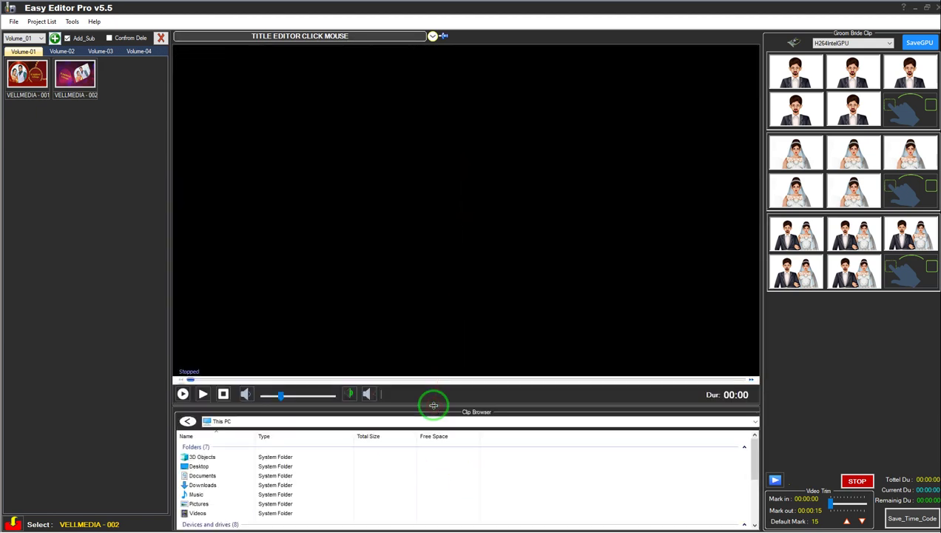
{"action": "left_click_drag", "start_coordinate": [421, 103], "coordinate": [420, 57]}
Step: Display the This PC folders and drives in the Clip Browser as Tiles
{"action": "right_click", "coordinate": [372, 379]}
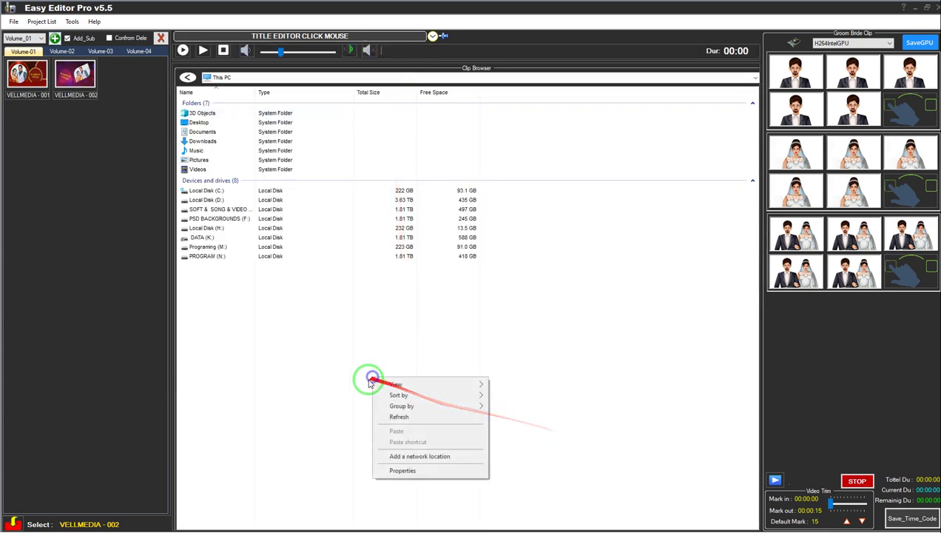
{"action": "mouse_move", "coordinate": [463, 387]}
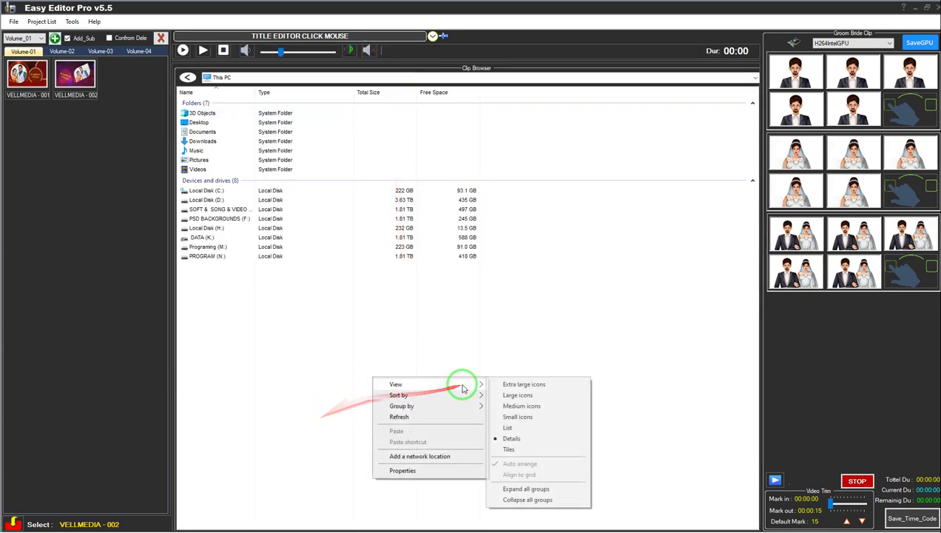
{"action": "left_click", "coordinate": [531, 449]}
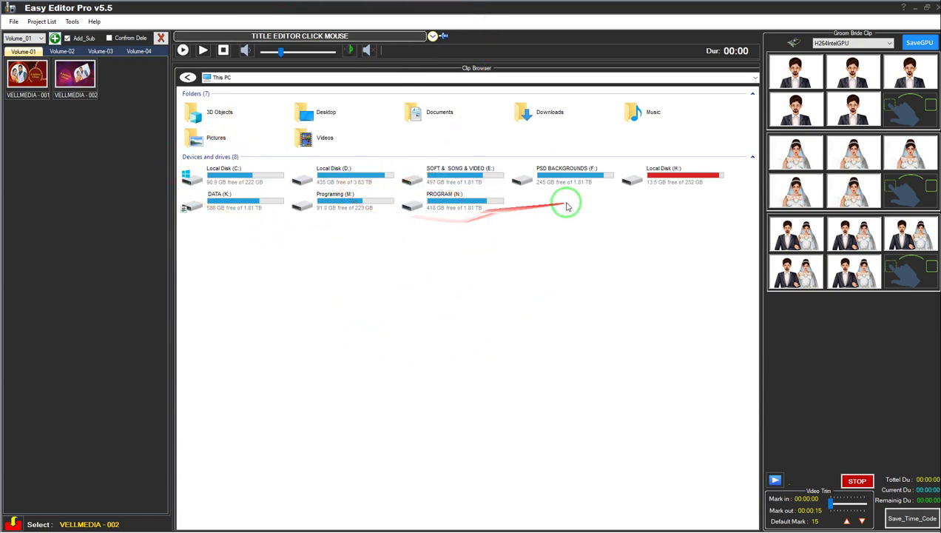
Step: Browse to New folder (6) inside the VideoClips folder of CAPTURE on Local Disk (D:) in the Clip Browser
{"action": "left_click", "coordinate": [331, 179]}
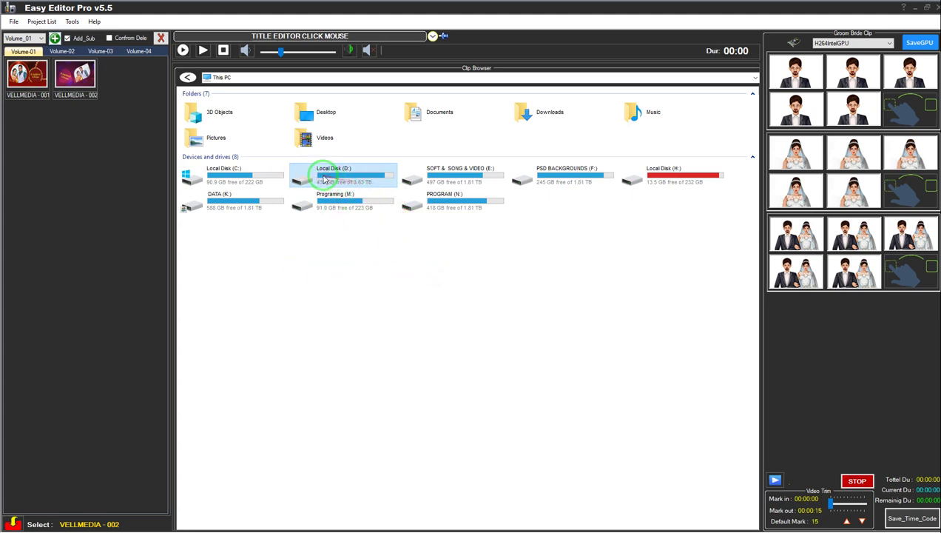
{"action": "key", "text": "Return"}
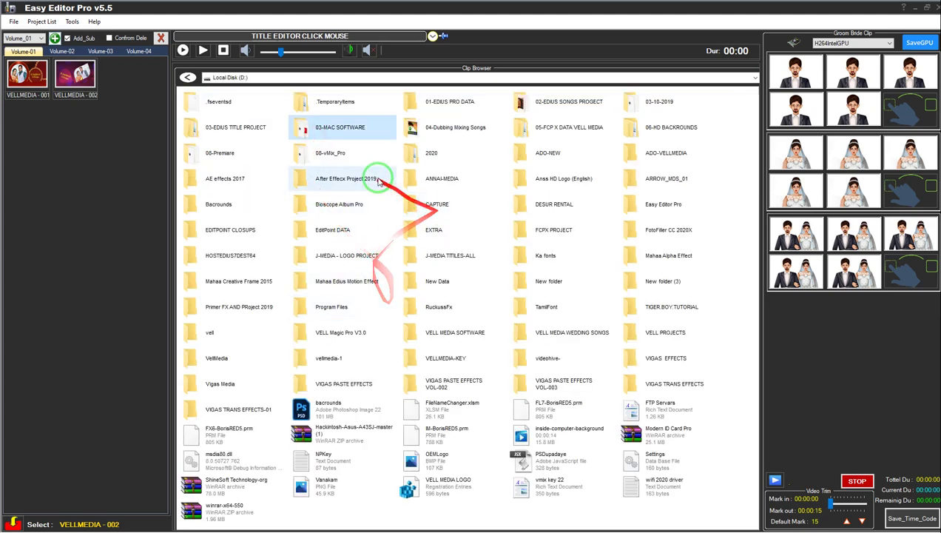
{"action": "left_click", "coordinate": [455, 212]}
{"action": "double_click", "coordinate": [455, 213]}
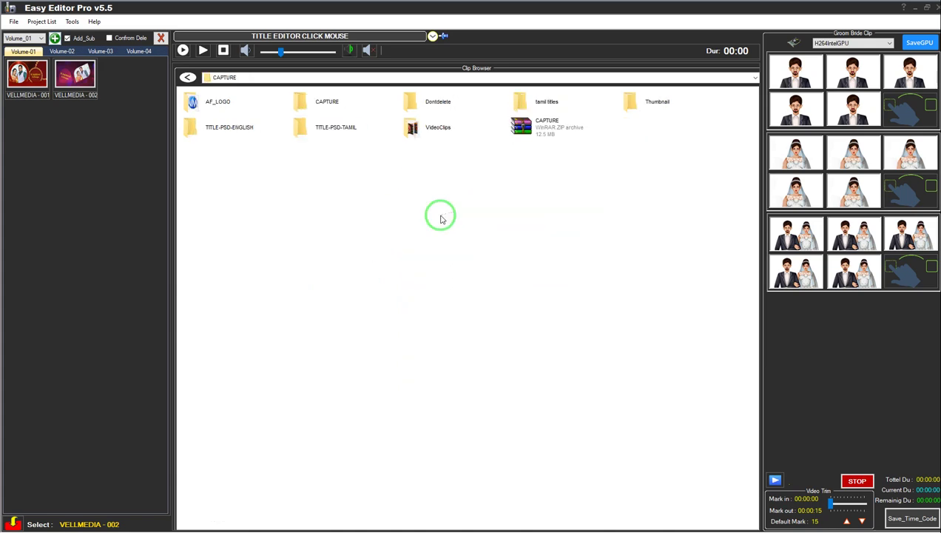
{"action": "double_click", "coordinate": [421, 129]}
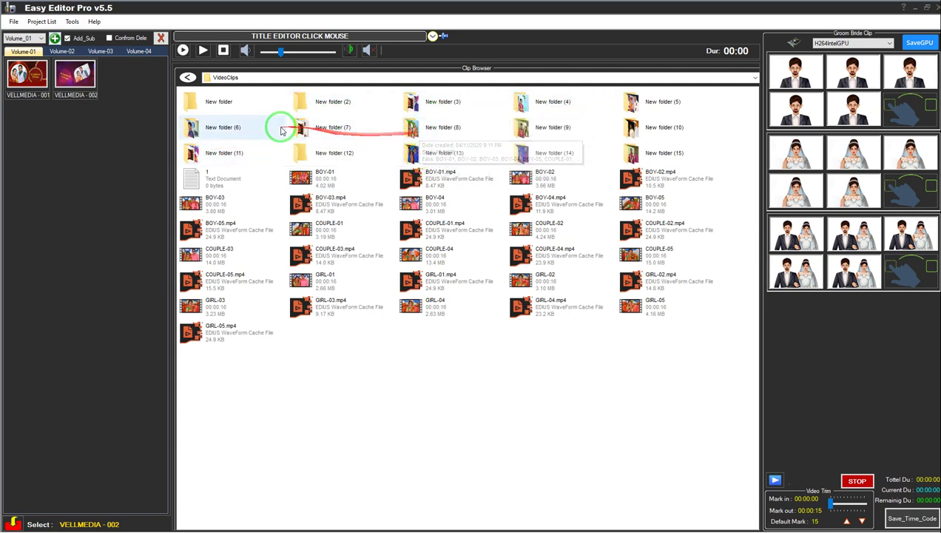
{"action": "double_click", "coordinate": [228, 135]}
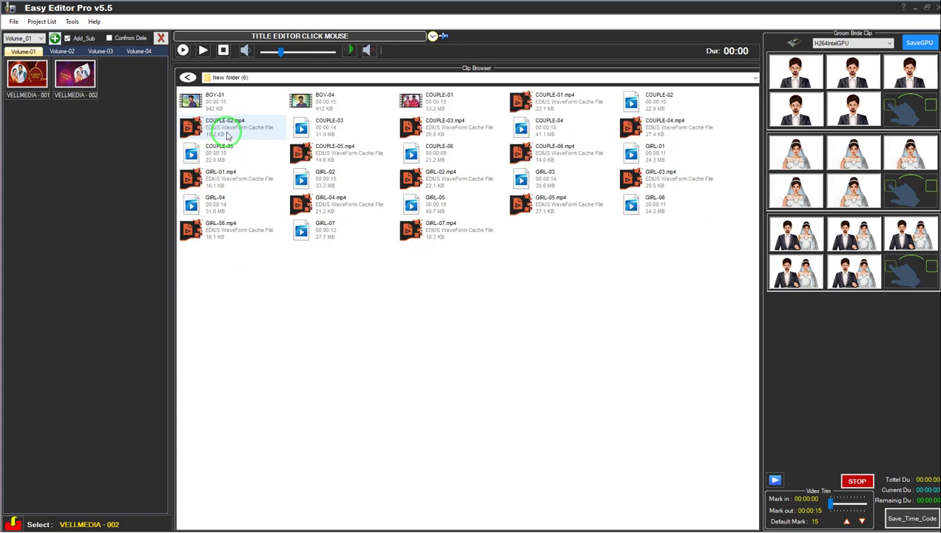
Step: Display the video clips of New folder (6) as Large icons
{"action": "right_click", "coordinate": [400, 280]}
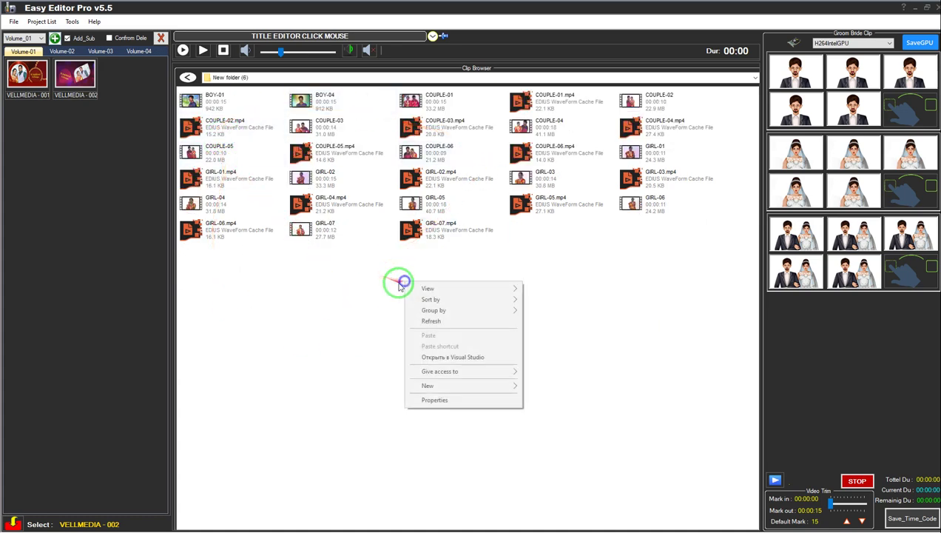
{"action": "mouse_move", "coordinate": [467, 291]}
{"action": "left_click", "coordinate": [580, 303]}
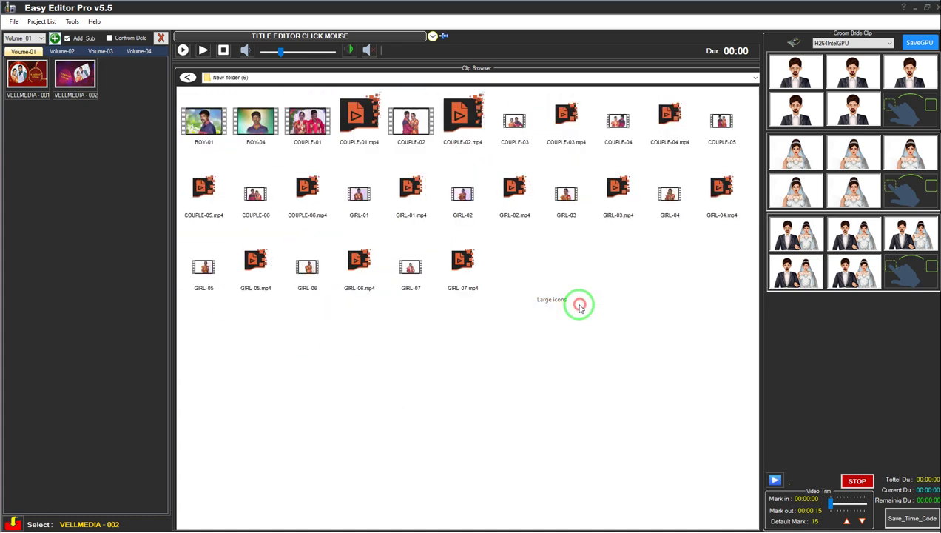
Step: Rearrange the contents of New folder (6) in the Clip Browser so files of the same type sit together
{"action": "right_click", "coordinate": [538, 318]}
{"action": "mouse_move", "coordinate": [566, 337]}
{"action": "left_click", "coordinate": [679, 364]}
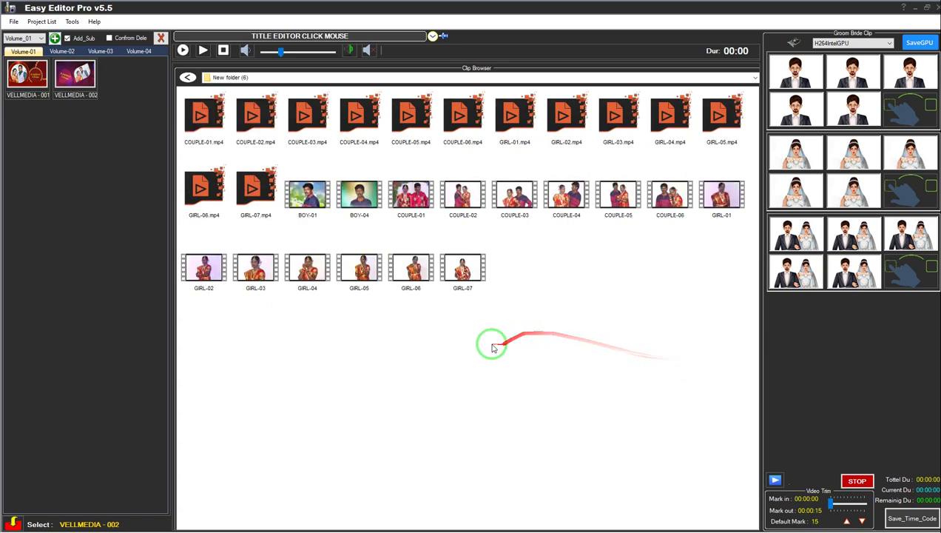
Step: Assign the clips BOY-01, BOY-04 and COUPLE-01 to the first three groom slots of Groom Bride Clip, in that order
{"action": "left_click", "coordinate": [307, 194]}
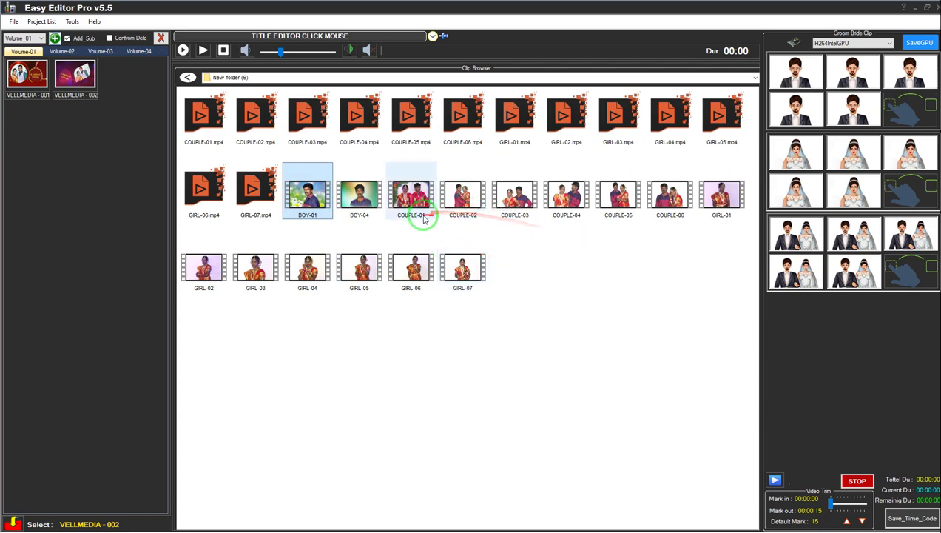
{"action": "left_click", "coordinate": [509, 206]}
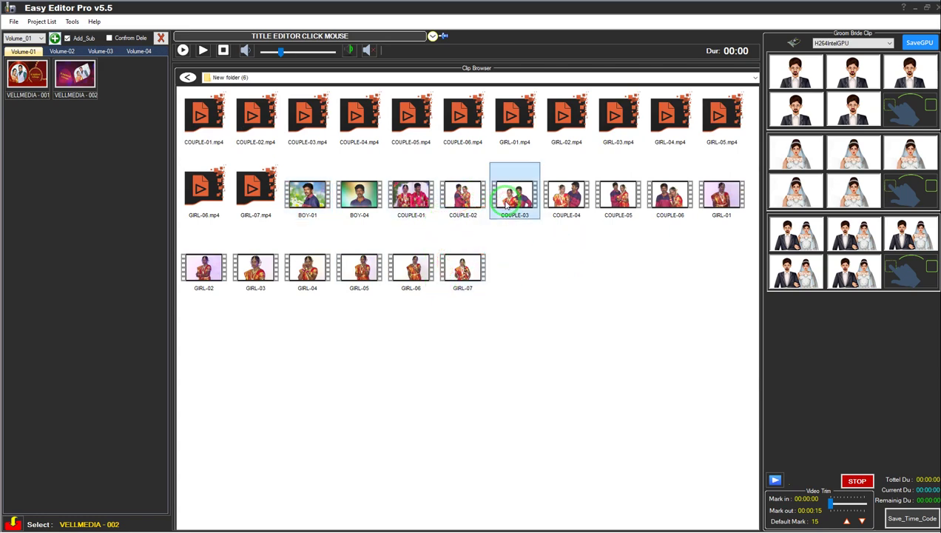
{"action": "left_click", "coordinate": [308, 218]}
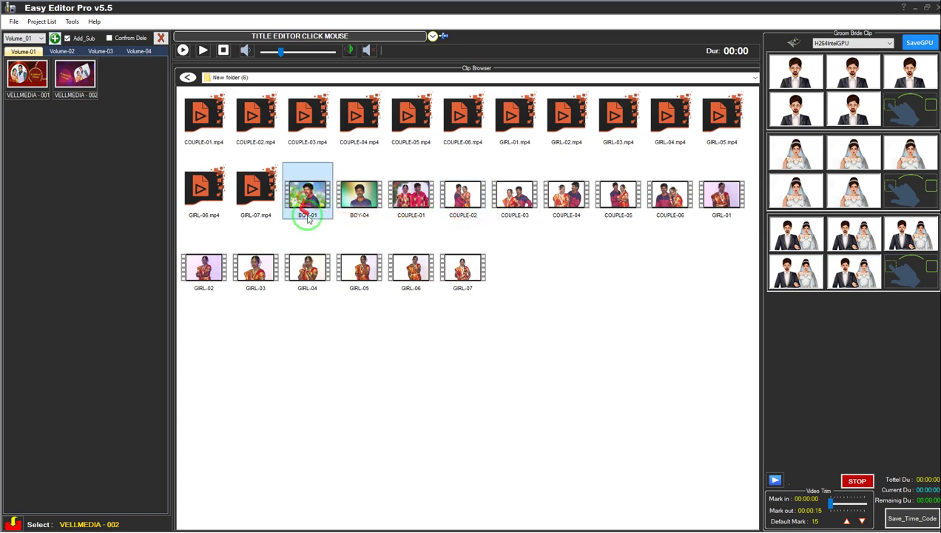
{"action": "left_click_drag", "start_coordinate": [303, 191], "coordinate": [796, 68]}
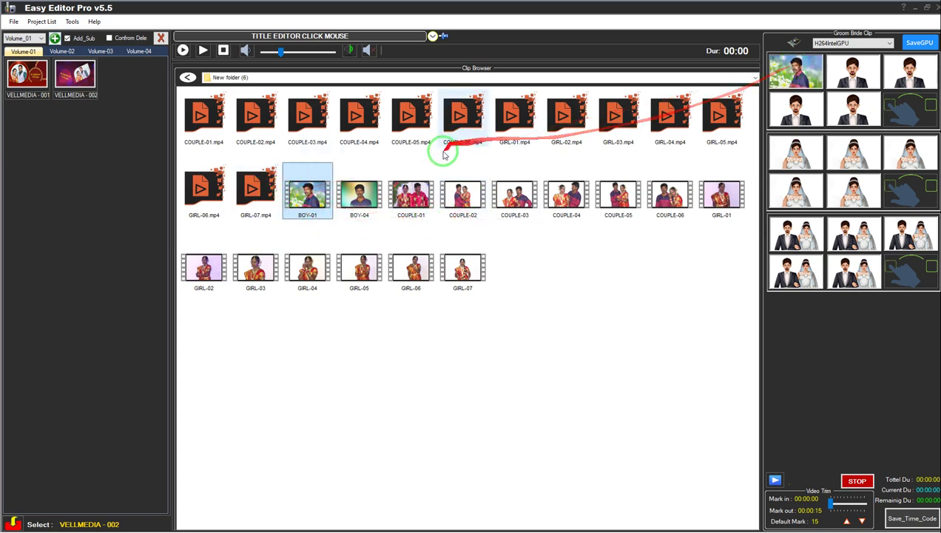
{"action": "left_click_drag", "start_coordinate": [360, 198], "coordinate": [858, 74]}
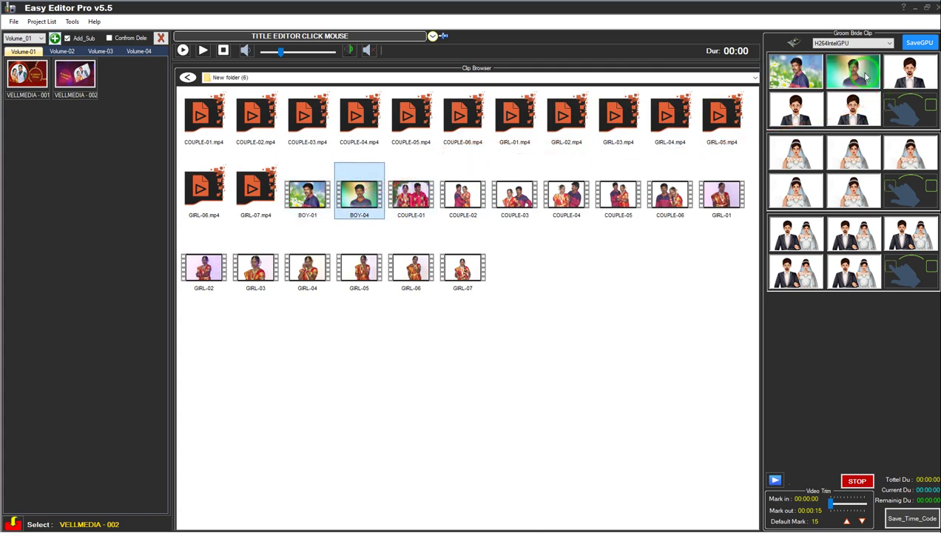
{"action": "left_click_drag", "start_coordinate": [431, 191], "coordinate": [904, 76]}
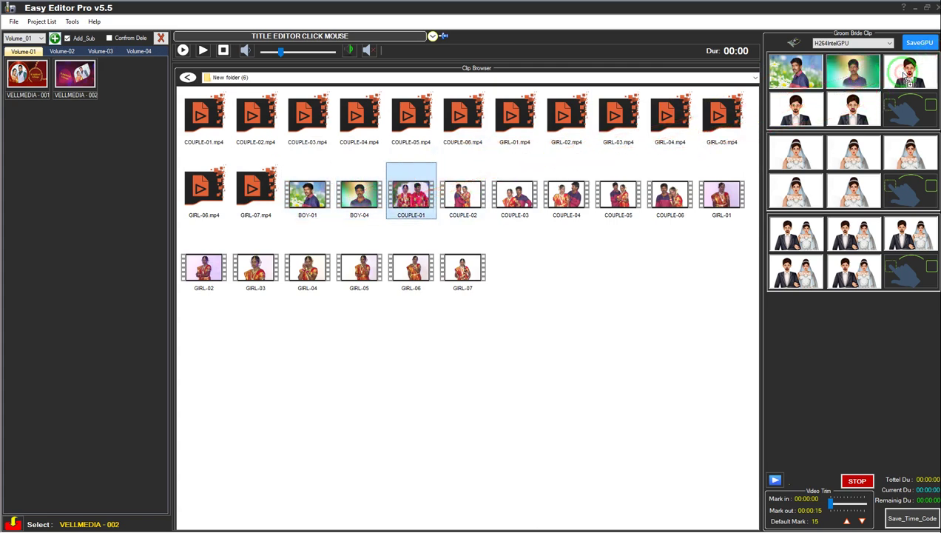
Step: Restore the editor from full screen to a smaller floating window and bring the remaining couple and girl clips into view
{"action": "left_click_drag", "start_coordinate": [728, 8], "coordinate": [476, 49]}
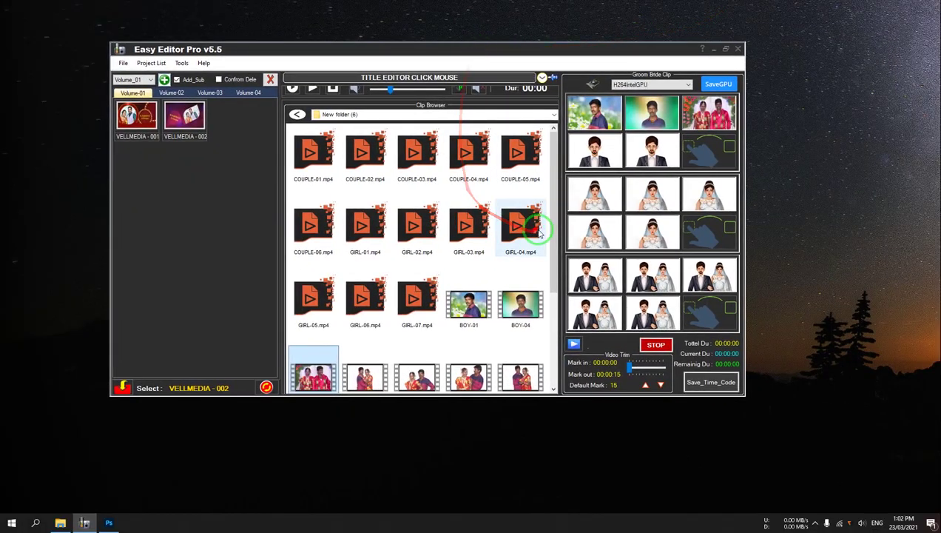
{"action": "scroll", "coordinate": [542, 273], "scroll_direction": "down", "scroll_amount": 4}
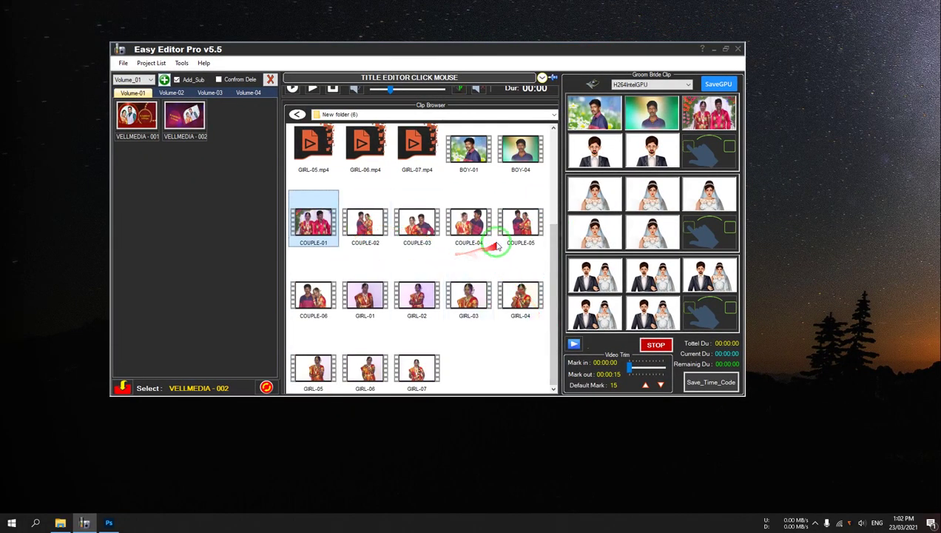
{"action": "left_click", "coordinate": [411, 228]}
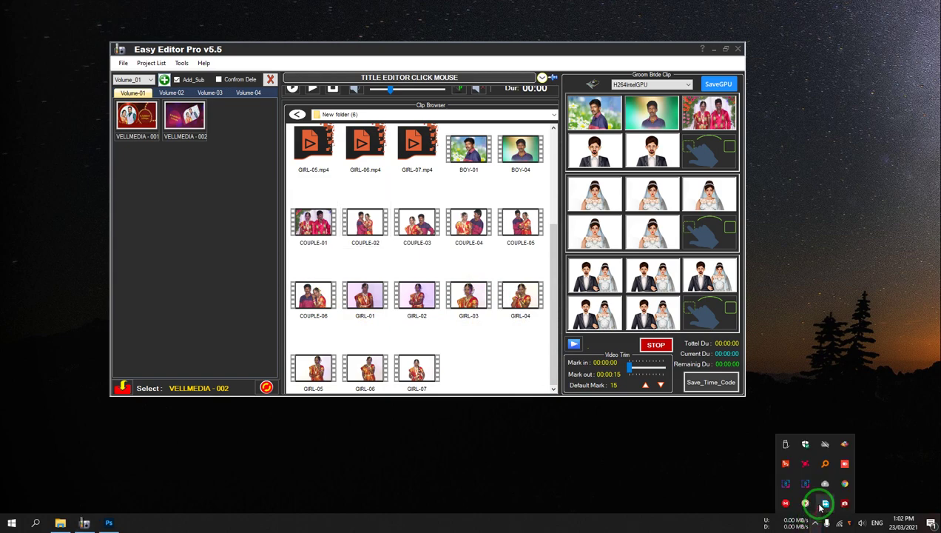
{"action": "left_click", "coordinate": [805, 504]}
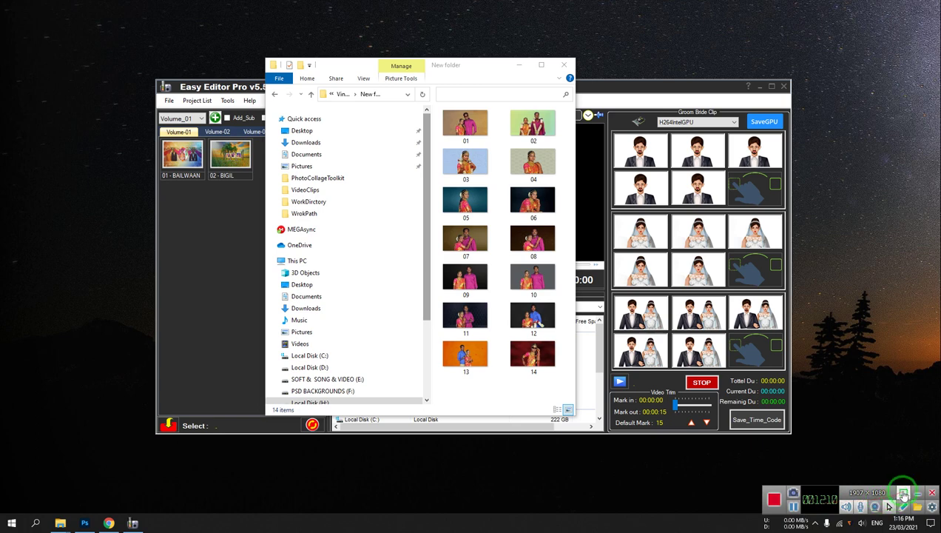
{"action": "left_click", "coordinate": [914, 494]}
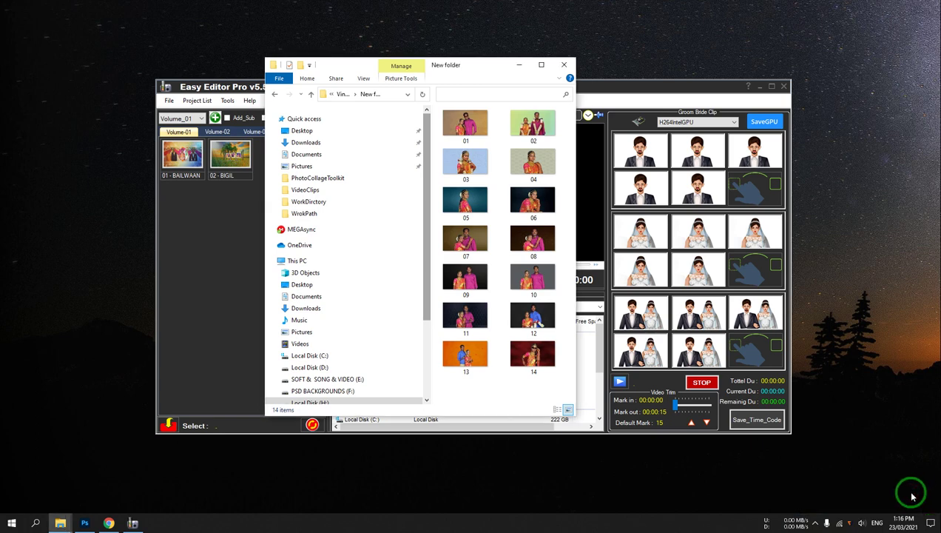
Step: Place the File Explorer window of New folder in front of the editor, leaving the Groom Bride Clip slots uncovered
{"action": "left_click_drag", "start_coordinate": [473, 64], "coordinate": [343, 40]}
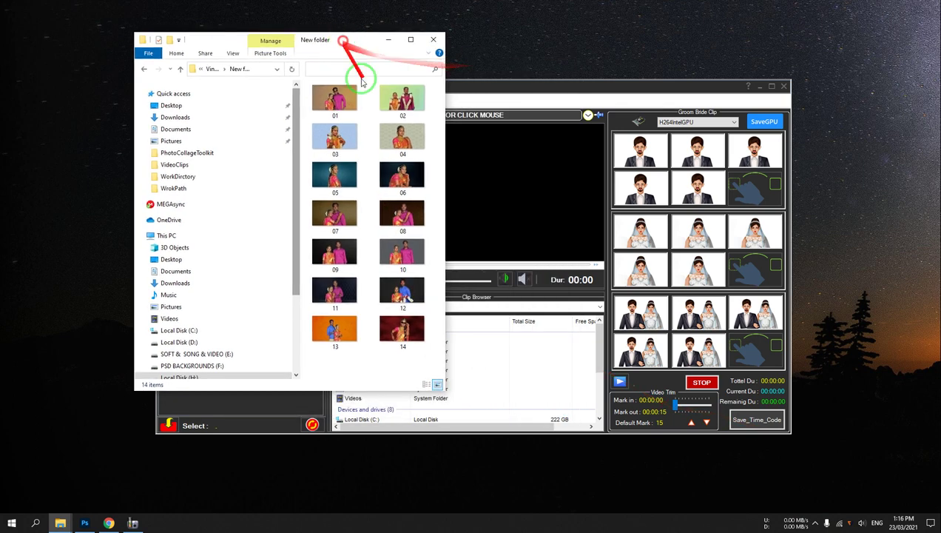
{"action": "left_click_drag", "start_coordinate": [598, 342], "coordinate": [603, 399]}
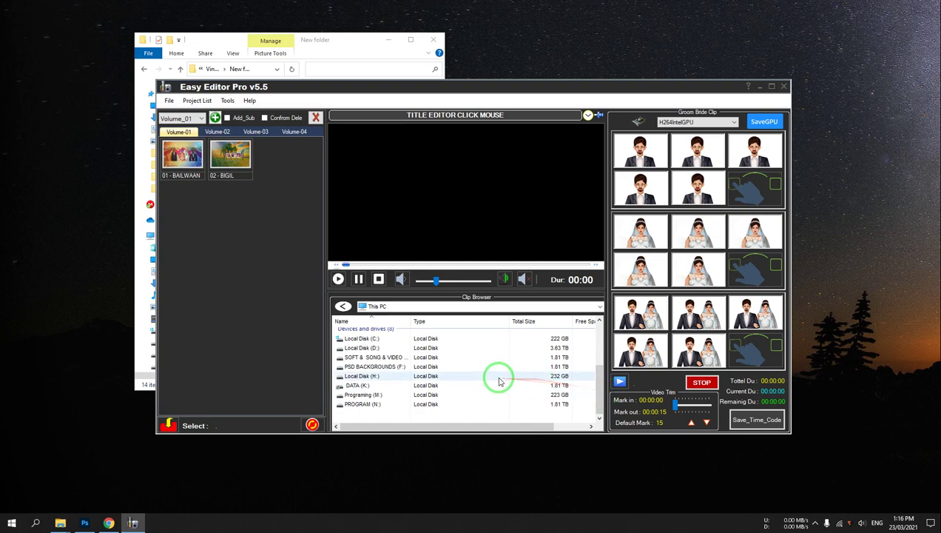
{"action": "left_click", "coordinate": [344, 40]}
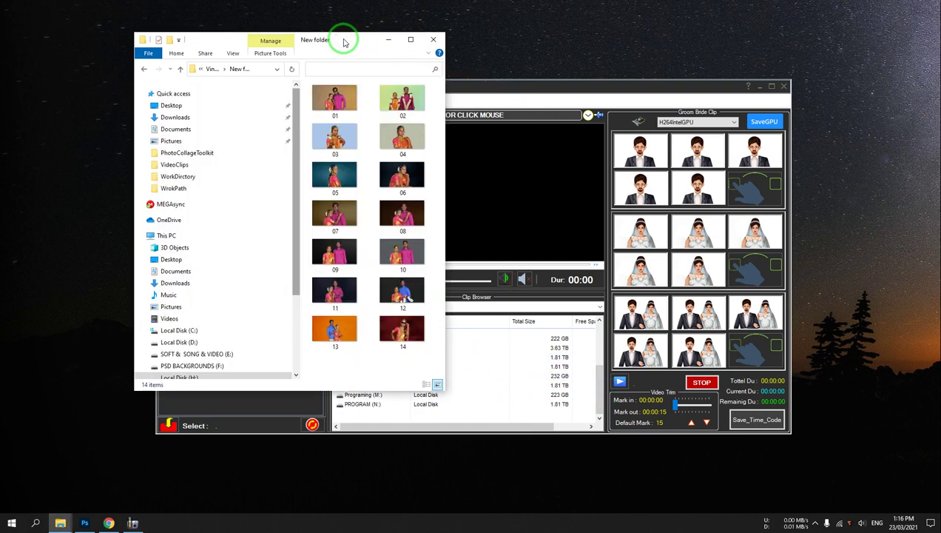
{"action": "mouse_move", "coordinate": [344, 41]}
{"action": "left_mouse_down"}
{"action": "mouse_move", "coordinate": [431, 93]}
{"action": "mouse_move", "coordinate": [453, 86]}
{"action": "left_mouse_up"}
Step: Fill the five groom slots at once with pictures 01 to 05 from the File Explorer folder
{"action": "left_click", "coordinate": [436, 152]}
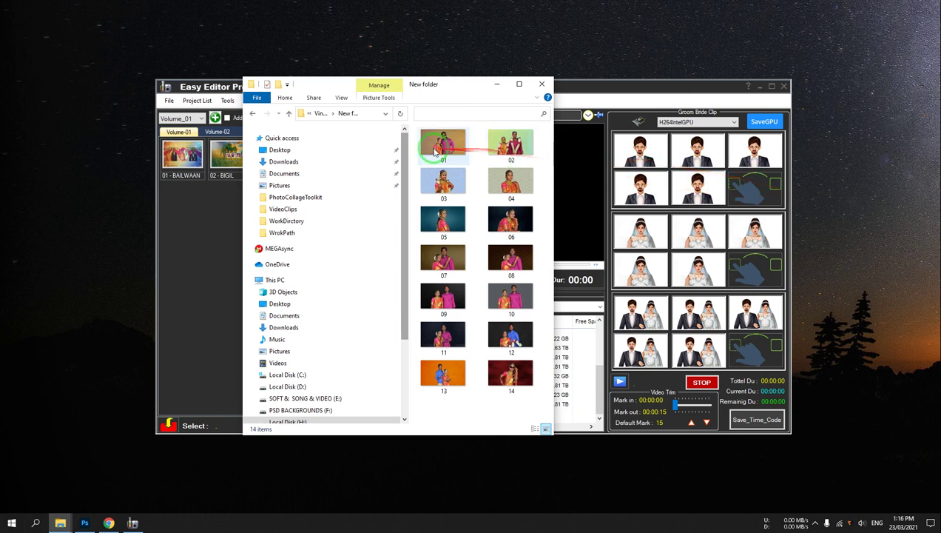
{"action": "left_click", "coordinate": [451, 212], "text": "shift"}
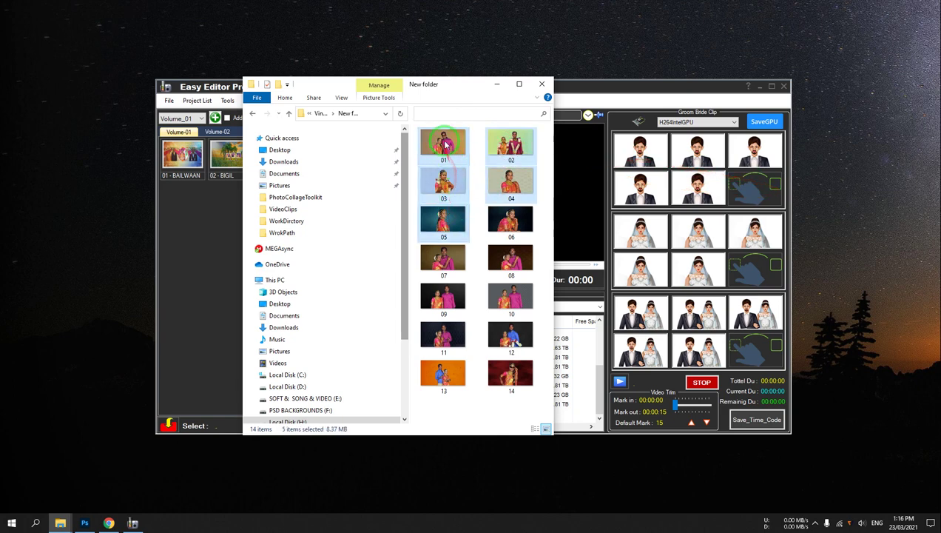
{"action": "left_click_drag", "start_coordinate": [447, 145], "coordinate": [757, 190]}
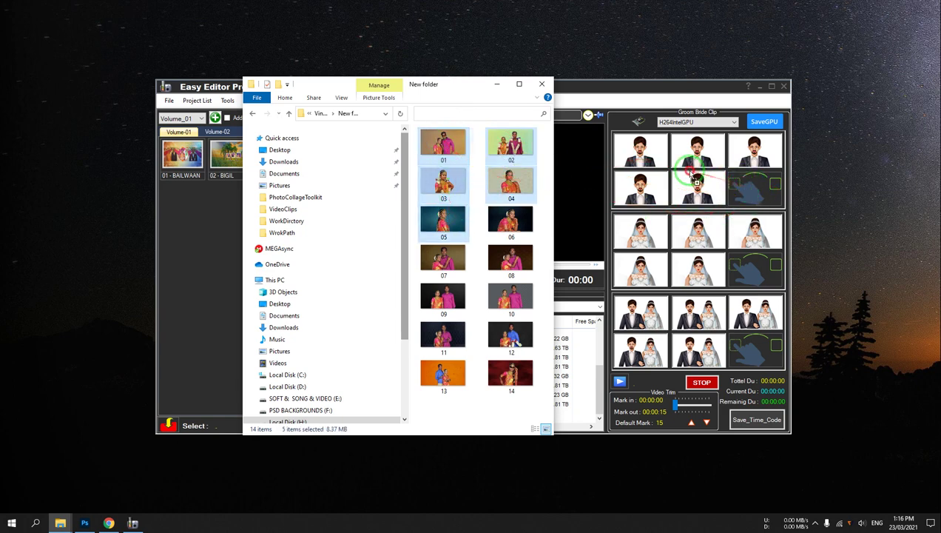
{"action": "left_click_drag", "start_coordinate": [676, 150], "coordinate": [753, 209]}
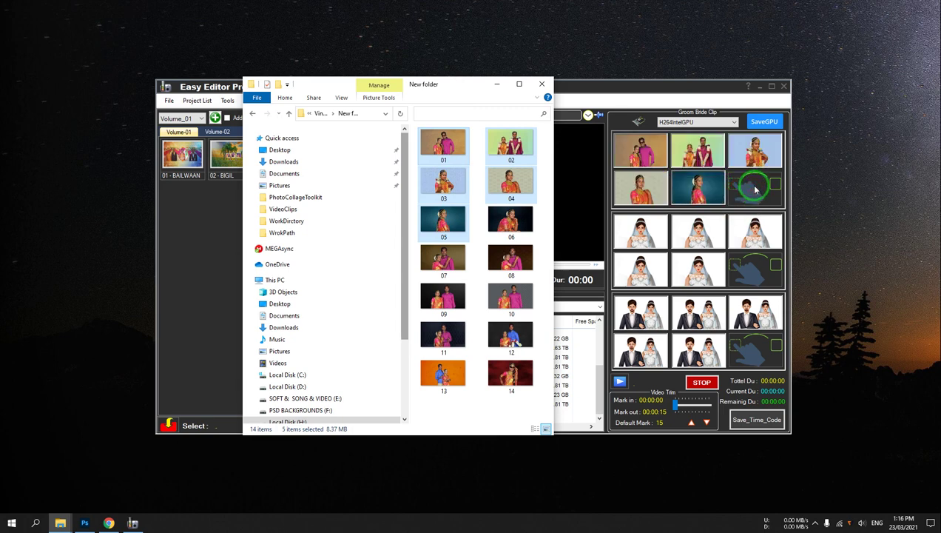
Step: Fill the five bride slots at once with pictures 06 to 10 from the File Explorer folder
{"action": "left_click", "coordinate": [511, 220]}
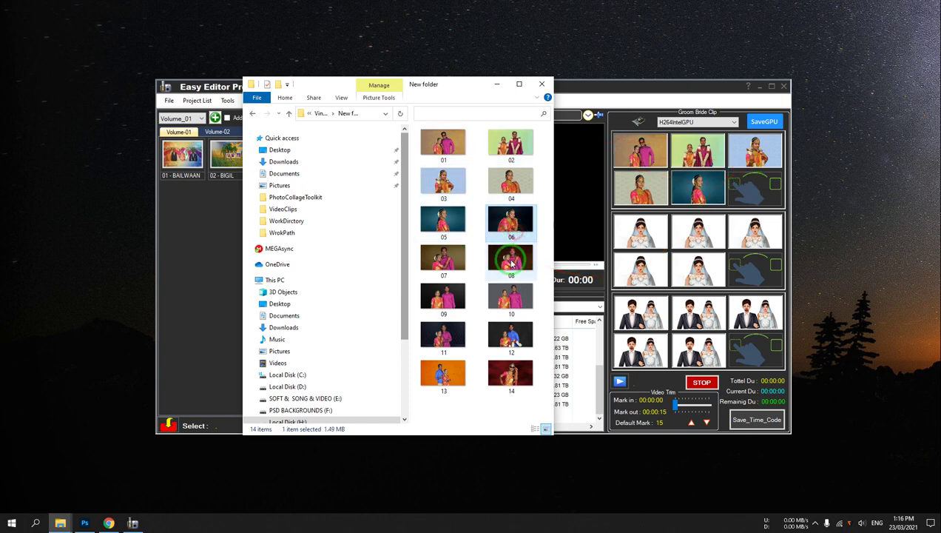
{"action": "left_click", "coordinate": [510, 305], "text": "shift"}
{"action": "left_click_drag", "start_coordinate": [521, 220], "coordinate": [742, 278]}
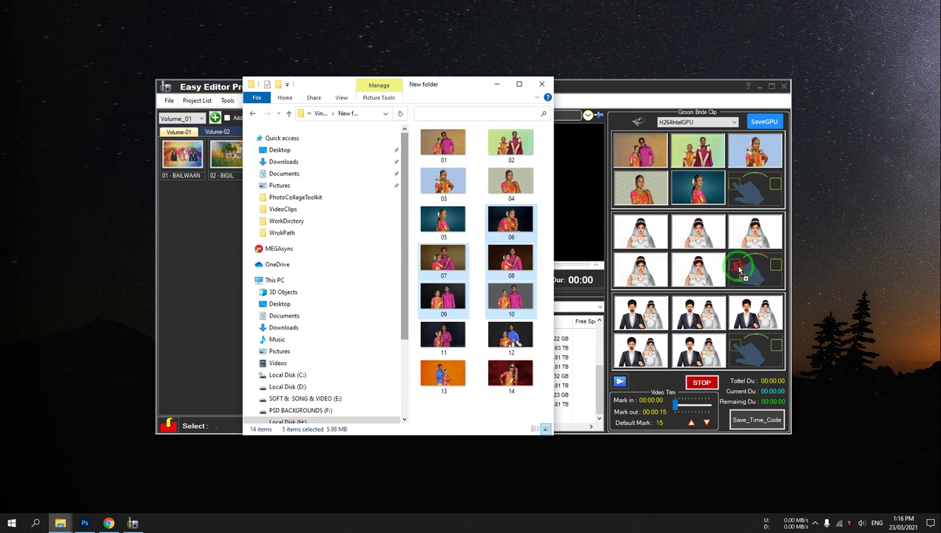
{"action": "left_click_drag", "start_coordinate": [743, 277], "coordinate": [739, 270]}
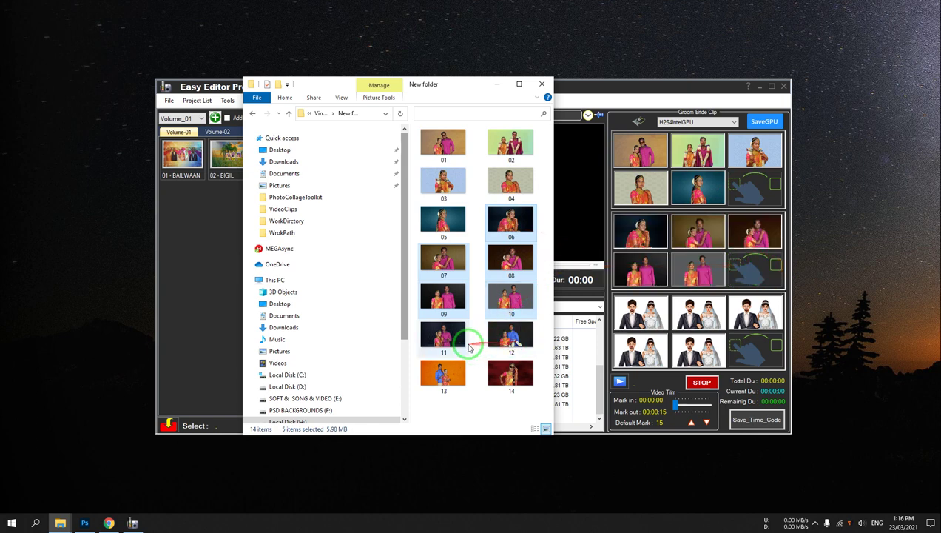
Step: Fill the five couple slots at once with pictures 10 to 14 from the File Explorer folder, and minimize that window
{"action": "left_click", "coordinate": [439, 350]}
{"action": "left_click", "coordinate": [511, 376]}
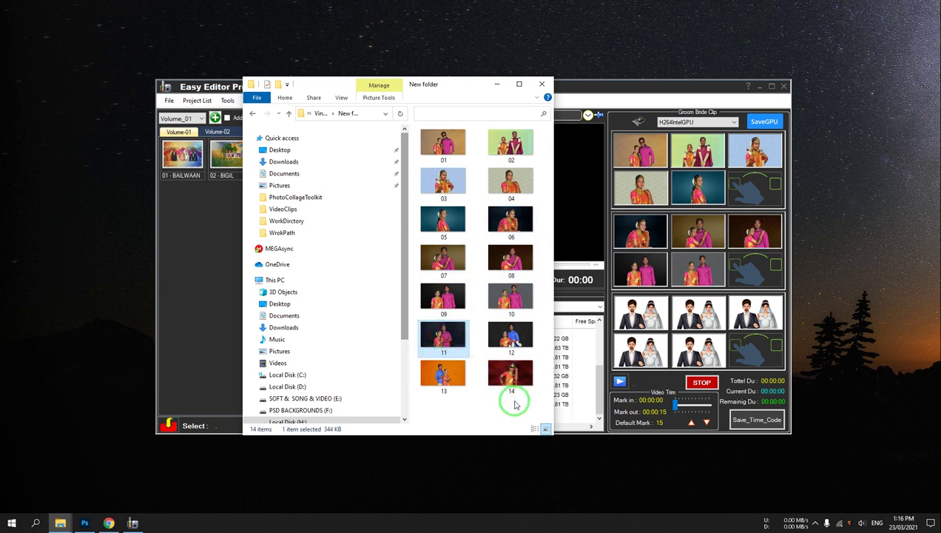
{"action": "left_click", "coordinate": [515, 304], "text": "shift"}
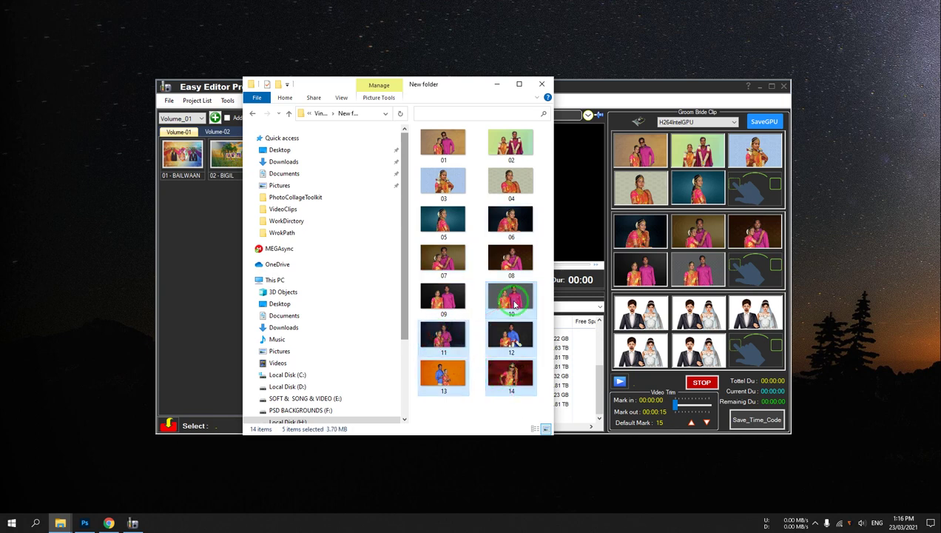
{"action": "left_click_drag", "start_coordinate": [505, 300], "coordinate": [762, 353]}
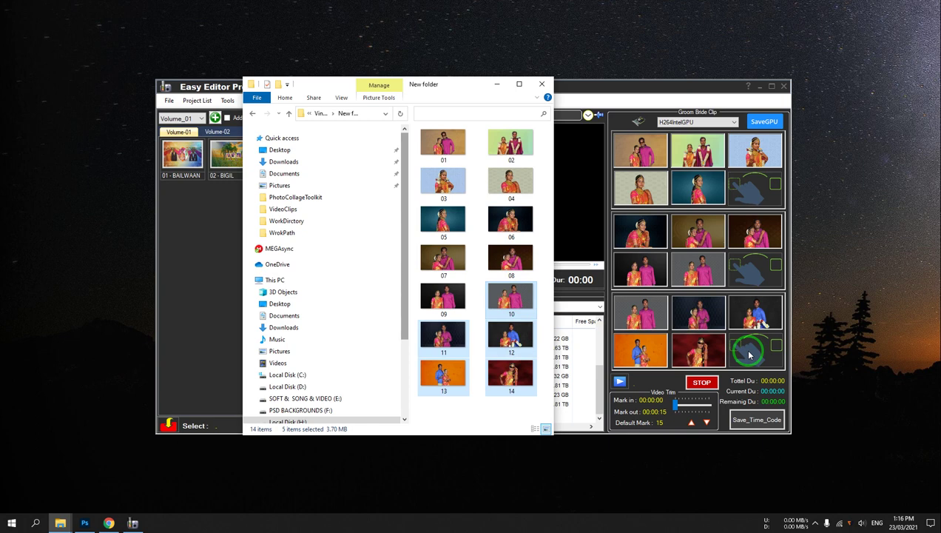
{"action": "left_click", "coordinate": [498, 85]}
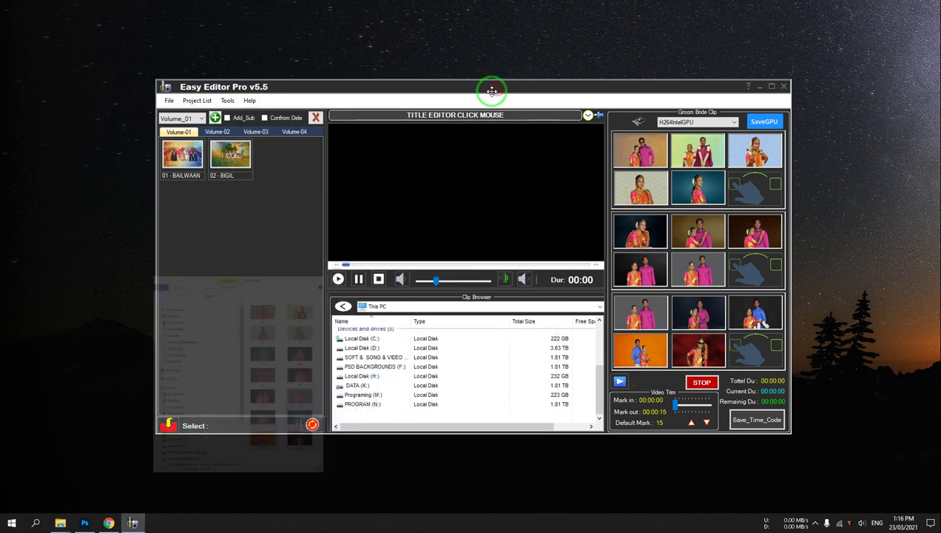
Step: View the available encoder options for Groom Bride Clip, keeping H264IntelGPU selected
{"action": "left_click", "coordinate": [698, 123]}
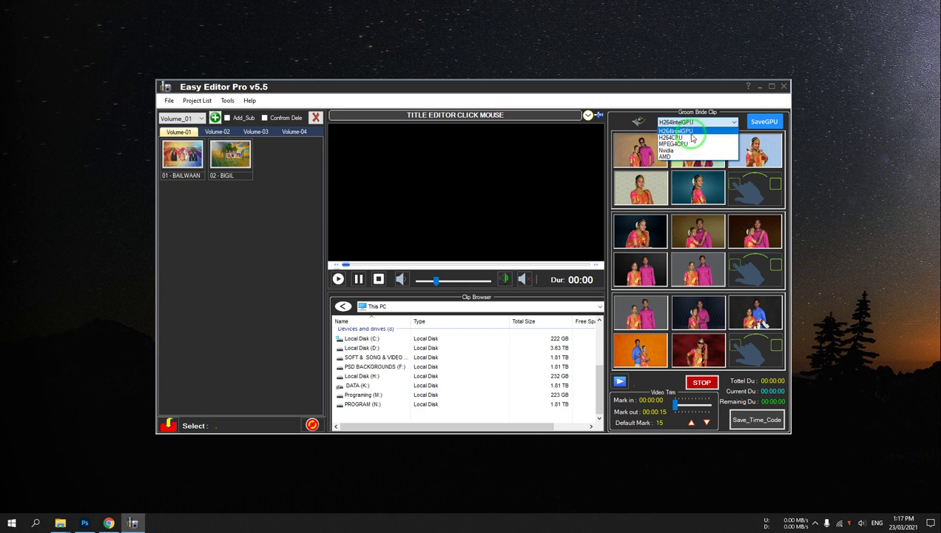
{"action": "left_click", "coordinate": [516, 187]}
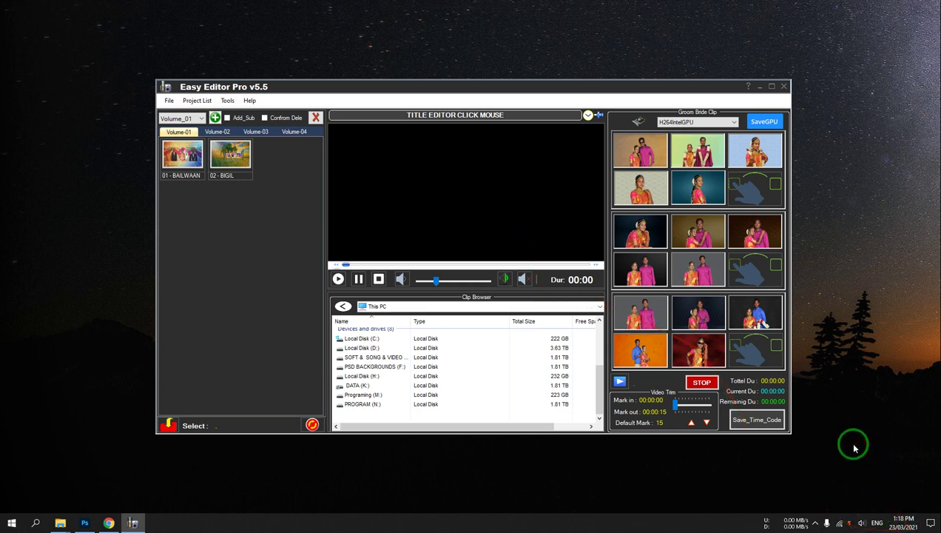
{"action": "left_click", "coordinate": [815, 523]}
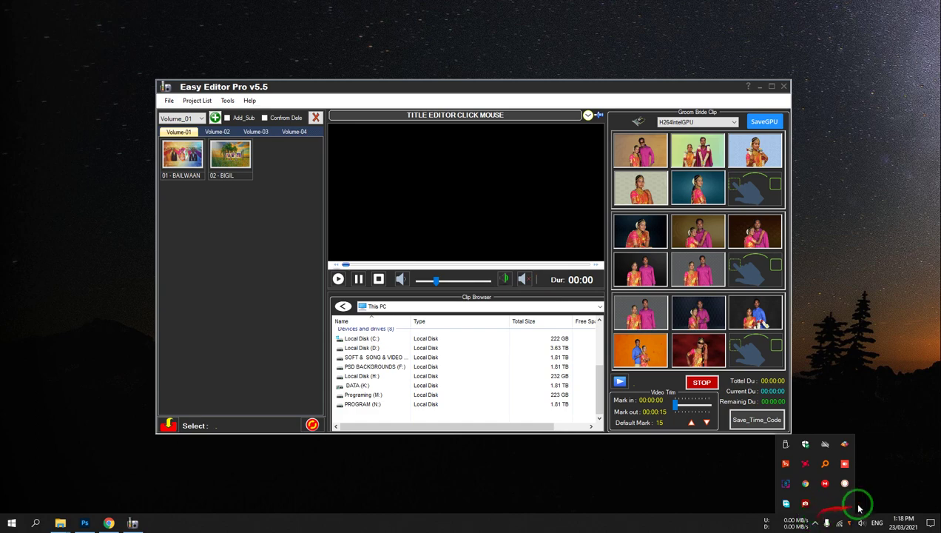
{"action": "left_click", "coordinate": [845, 483]}
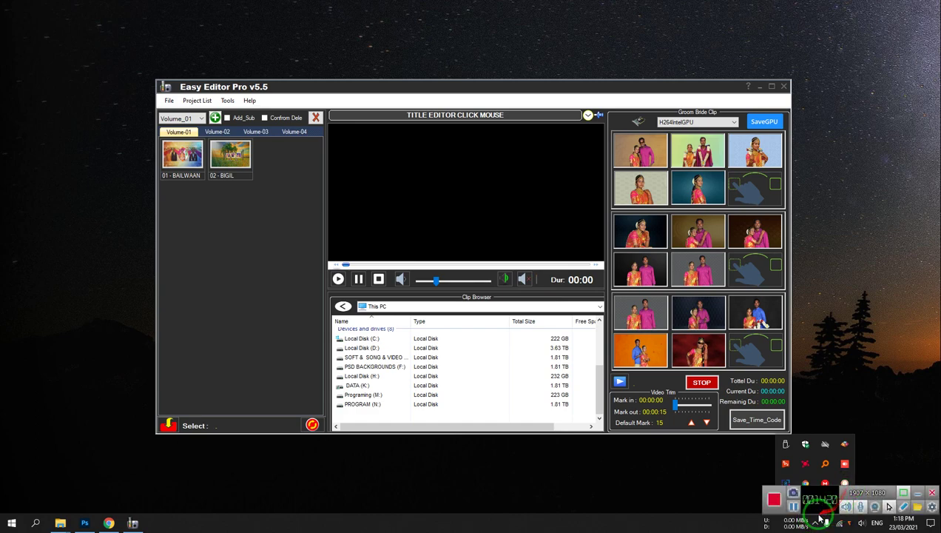